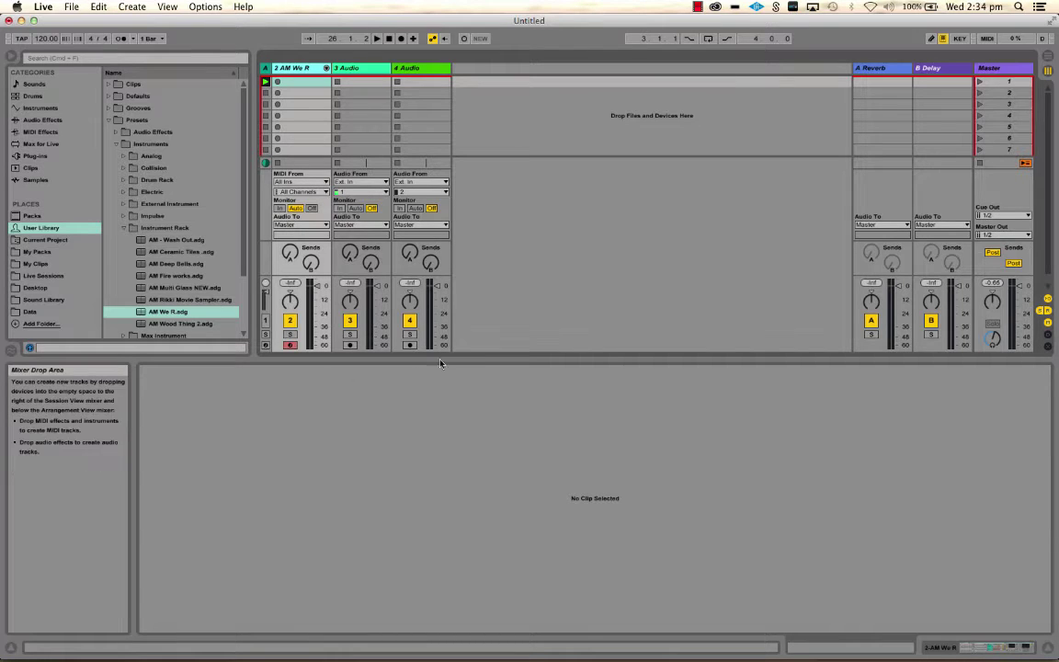
# Turn on the metronome and adjust its cue volume, checking the click with a short playback.
pyautogui.moveTo(444, 361); pyautogui.dragTo(463, 507)
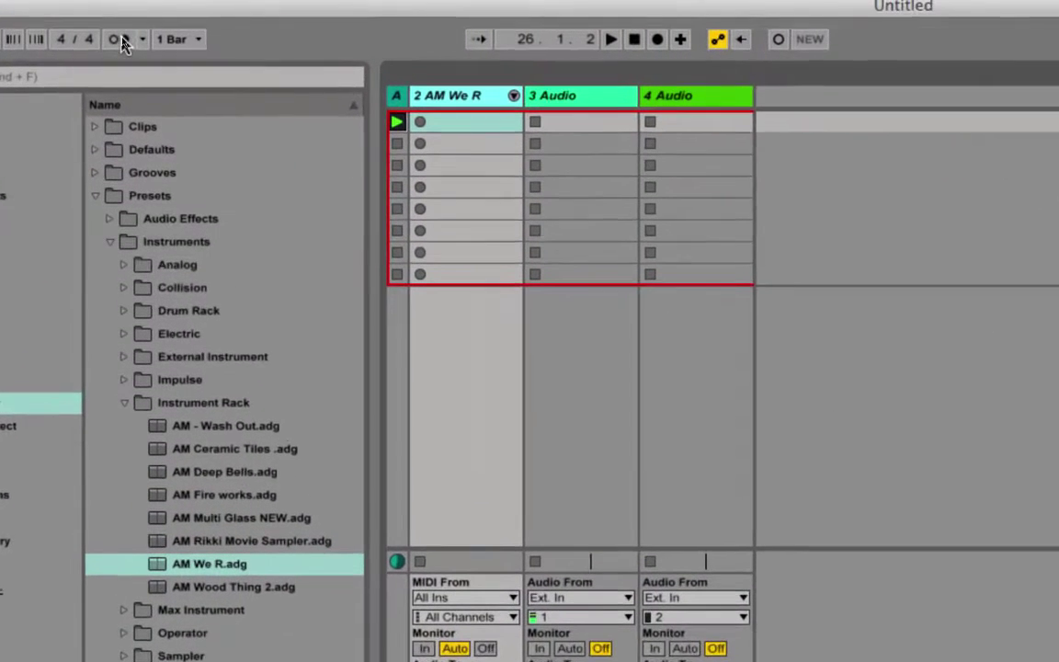
pyautogui.click(118, 39)
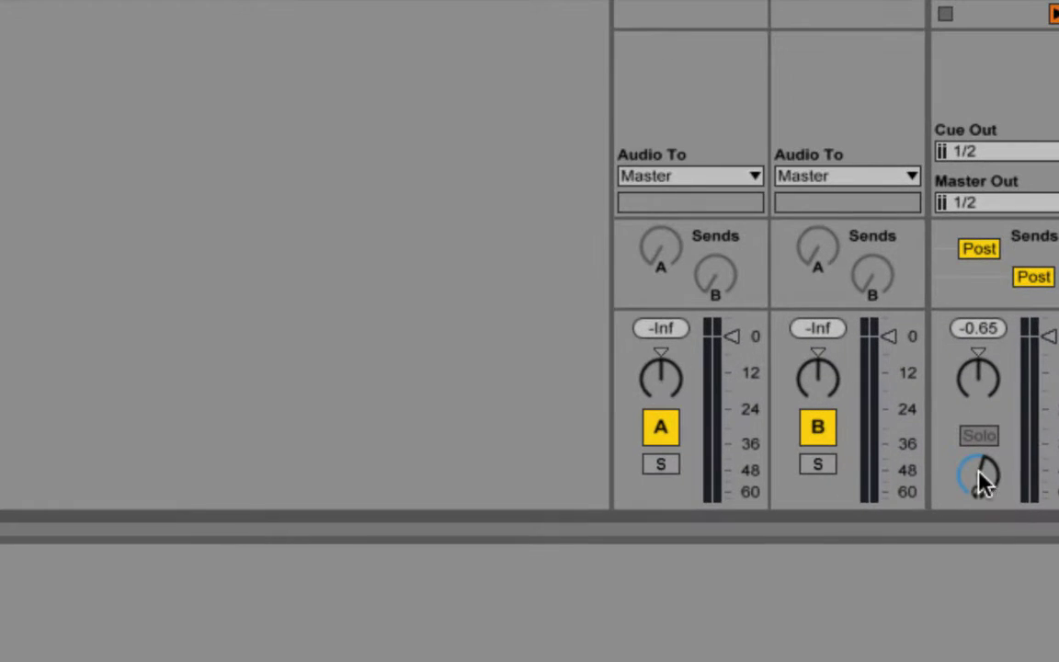
pyautogui.click(993, 486)
pyautogui.moveTo(993, 486)
pyautogui.mouseDown()
pyautogui.moveTo(994, 455)
pyautogui.moveTo(981, 480)
pyautogui.mouseUp()
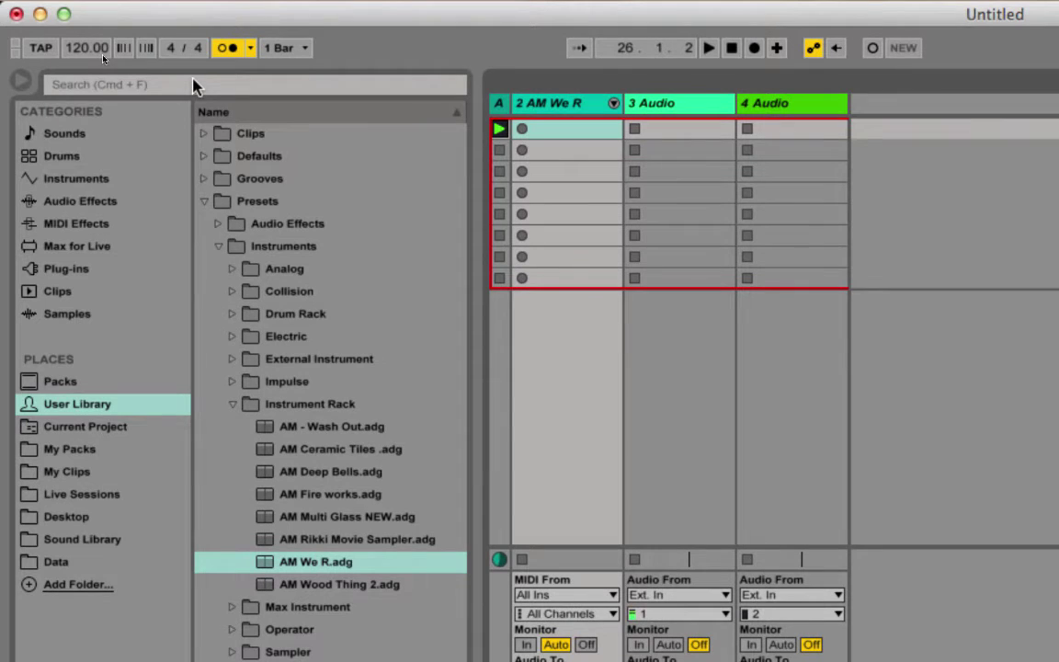
pyautogui.press('space')
pyautogui.press('space')
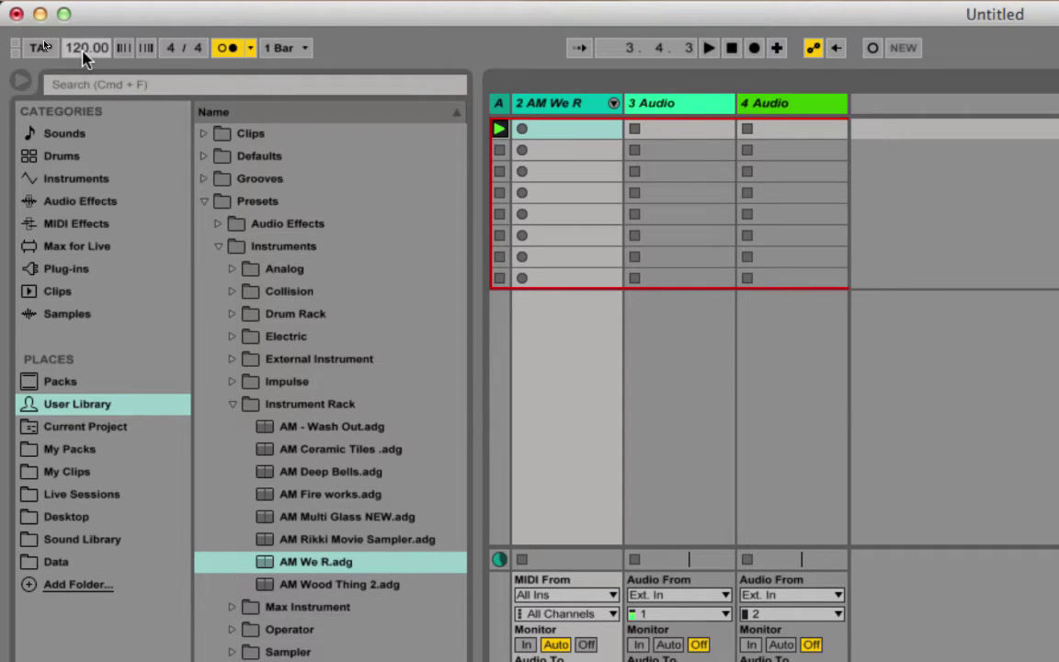
# Vary the tempo during playback, then enter 120 BPM as its value.
pyautogui.press('space')
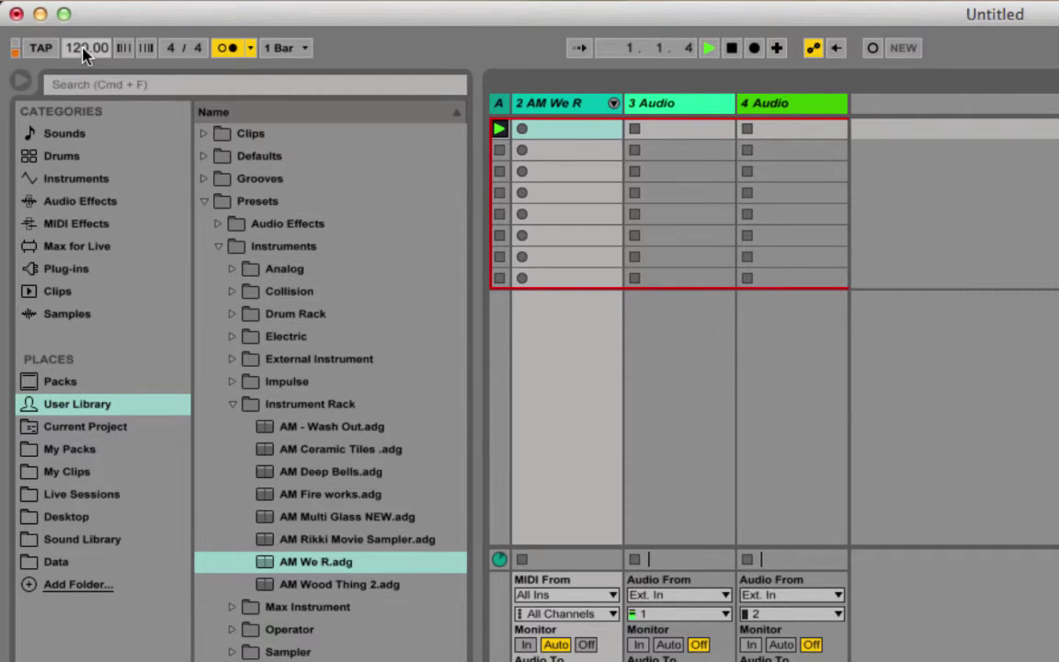
pyautogui.moveTo(76, 47); pyautogui.dragTo(83, 23)
pyautogui.click(82, 50)
pyautogui.write('120')
pyautogui.press('Return')
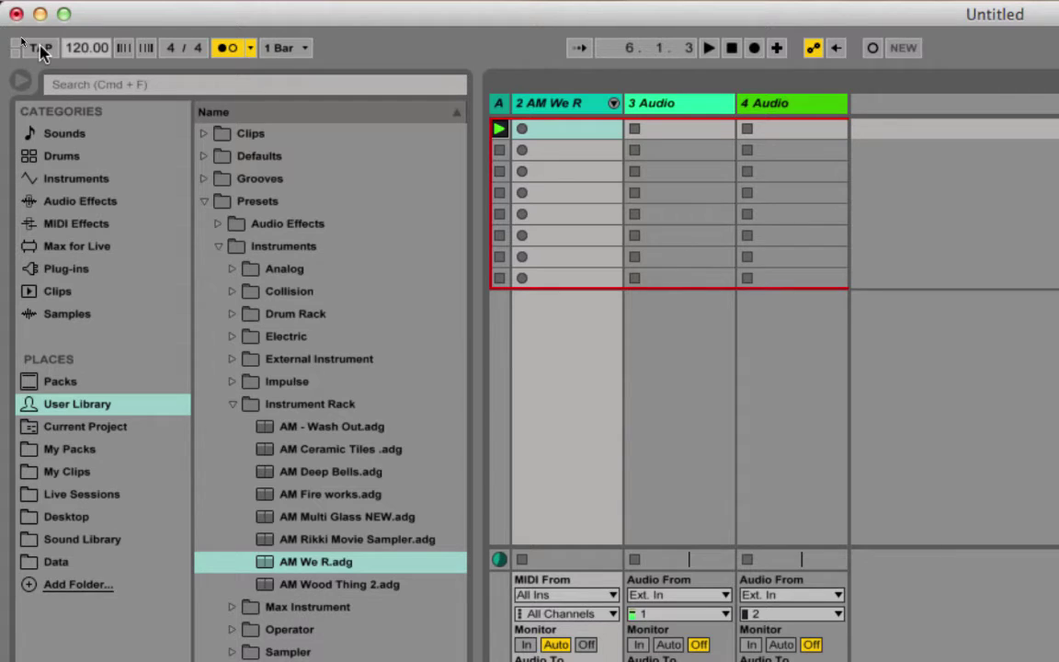
# Tap in a slow tempo of about 89 BPM so that playback starts from the taps.
pyautogui.click(40, 48)
pyautogui.click(41, 48)
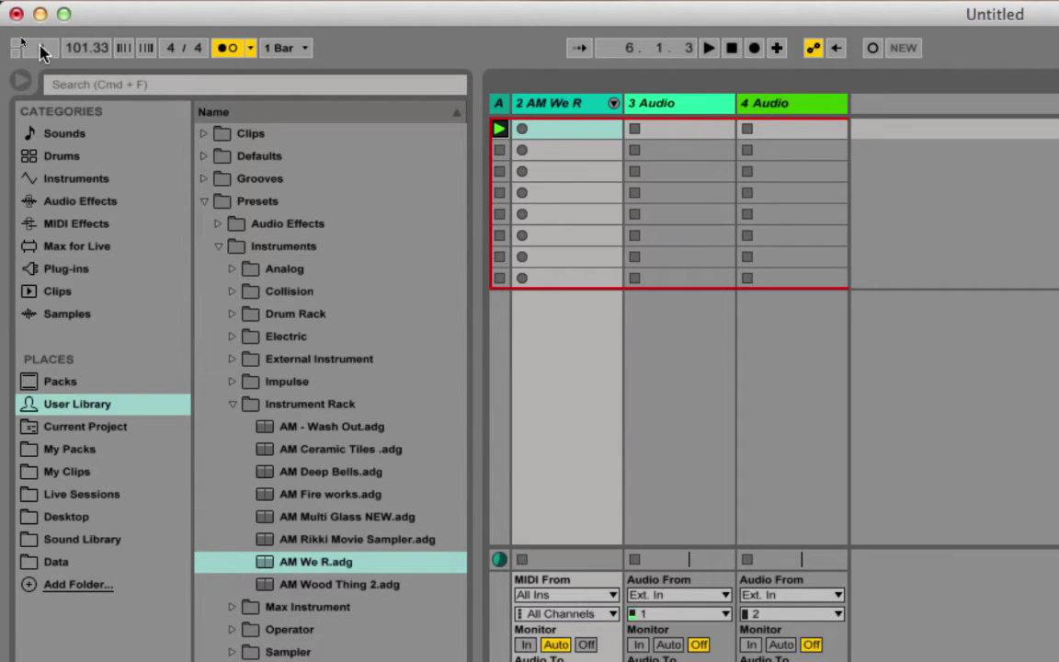
pyautogui.click(40, 48)
pyautogui.click(40, 47)
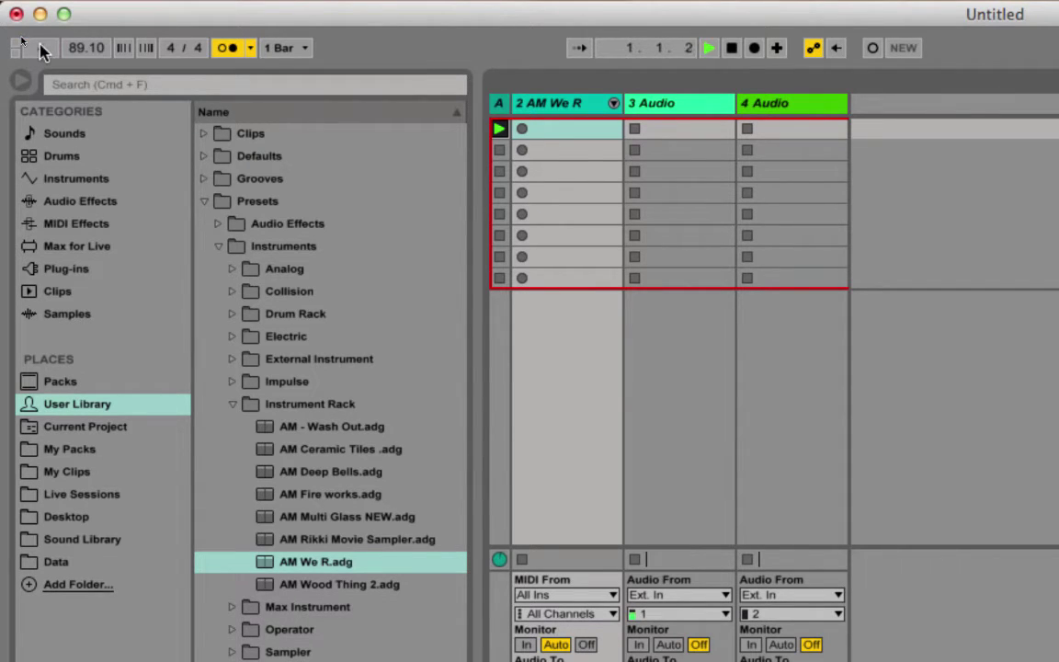
pyautogui.click(41, 48)
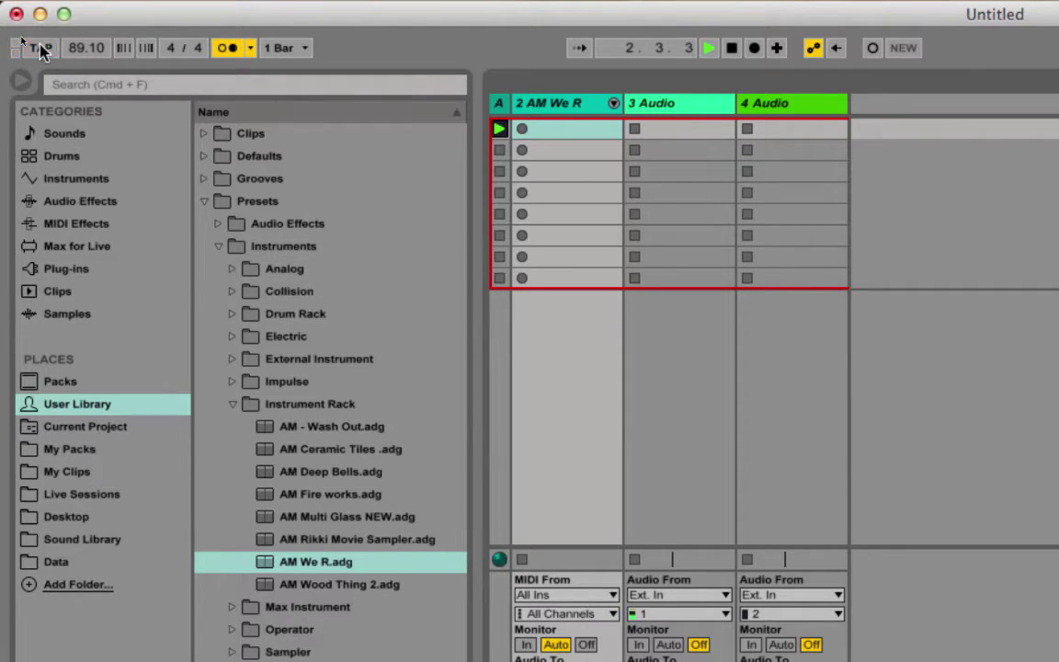
# Tap in a much faster tempo of about 196 BPM during playback and stop the transport.
pyautogui.click(40, 48)
pyautogui.click(40, 48)
pyautogui.click(41, 48)
pyautogui.click(41, 48)
pyautogui.click(40, 48)
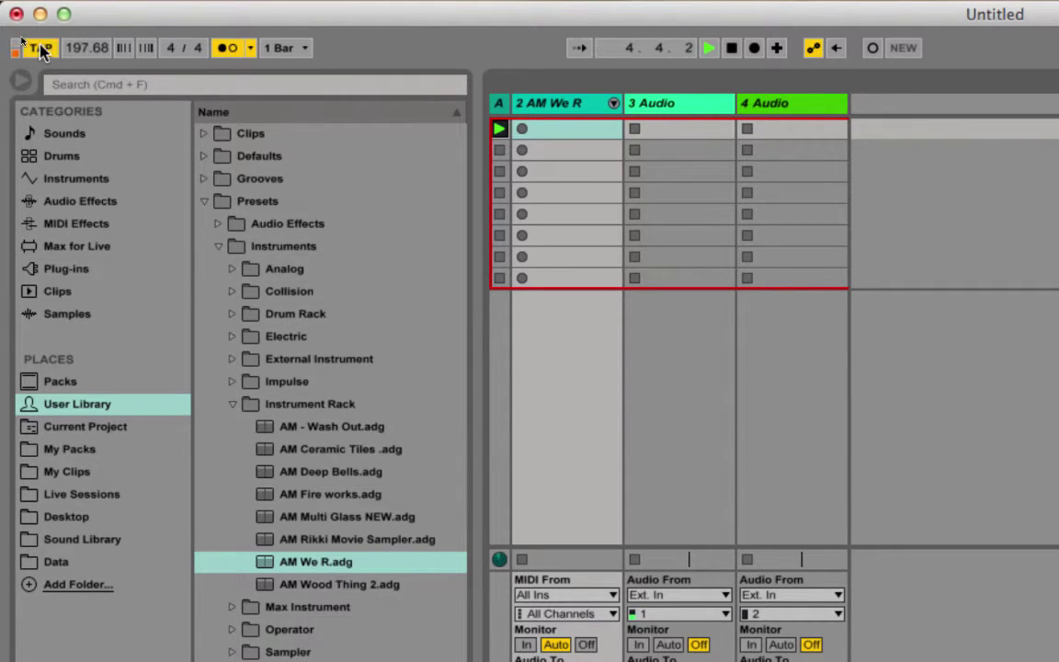
pyautogui.click(40, 48)
pyautogui.click(41, 48)
pyautogui.click(40, 47)
pyautogui.click(40, 47)
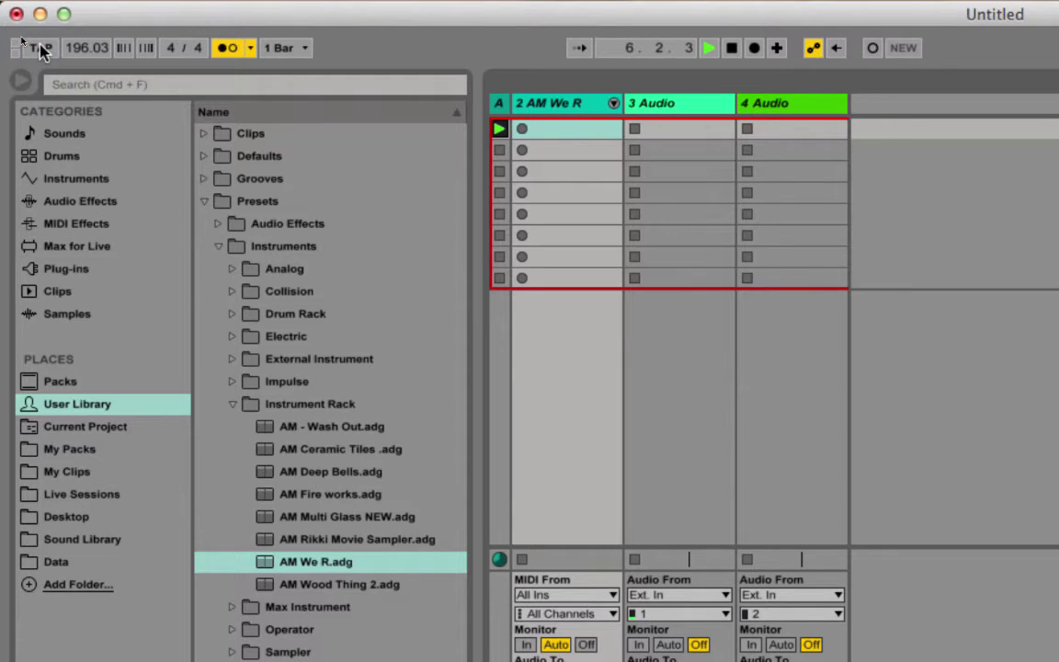
pyautogui.click(41, 47)
pyautogui.press('space')
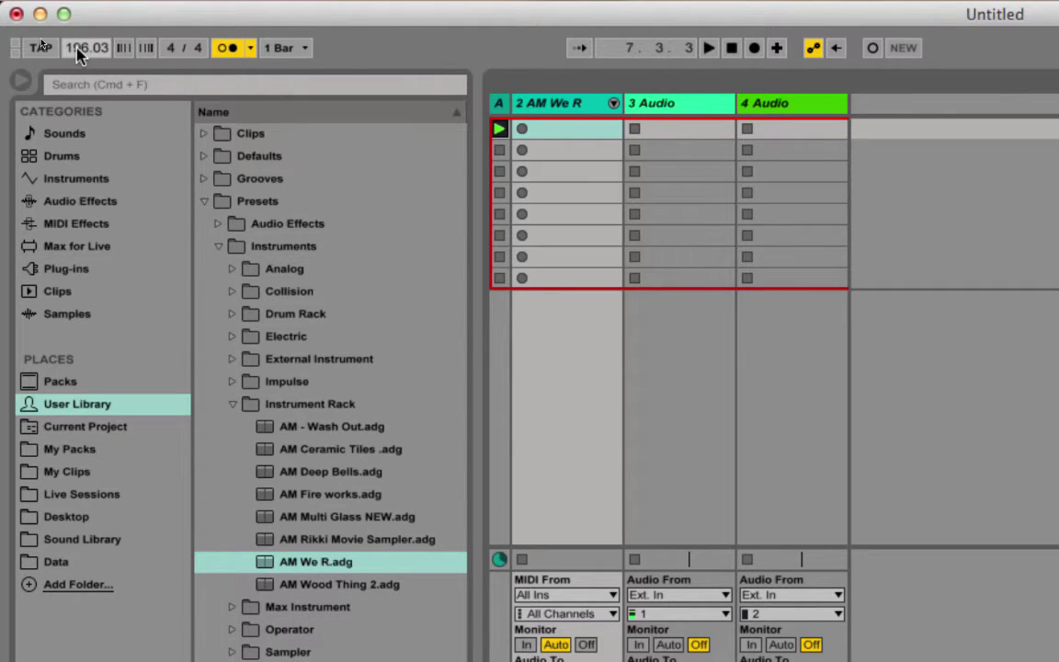
# Set the song tempo to 120 BPM.
pyautogui.click(77, 53)
pyautogui.write('120')
pyautogui.press('Return')
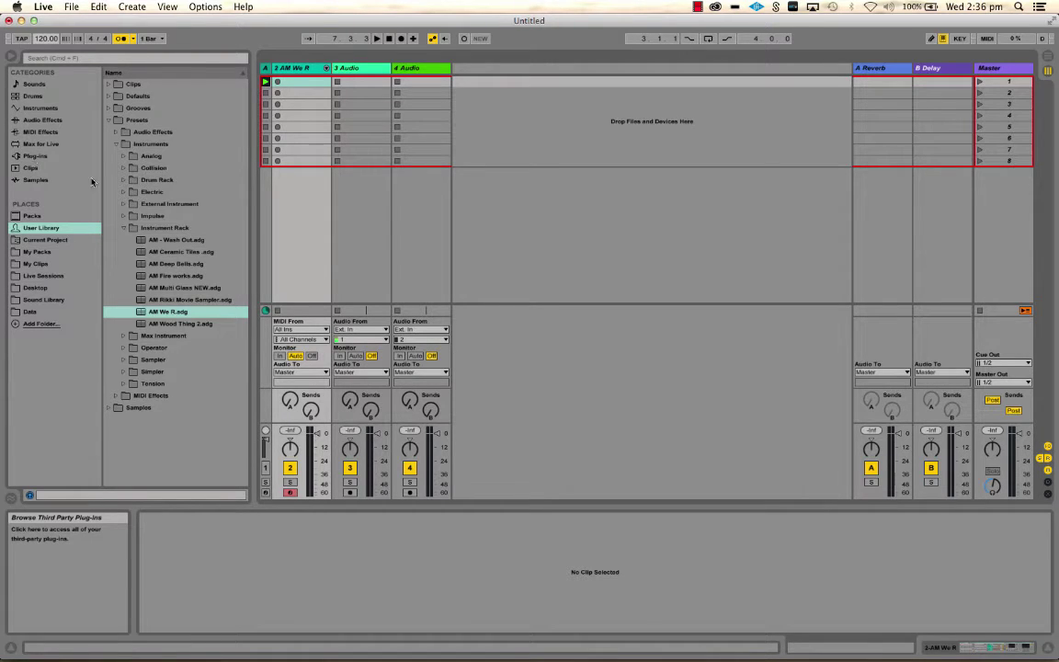
# Load the AM We R instrument rack onto the MIDI track and launch a new empty clip in its first slot.
pyautogui.moveTo(142, 312); pyautogui.dragTo(290, 72)
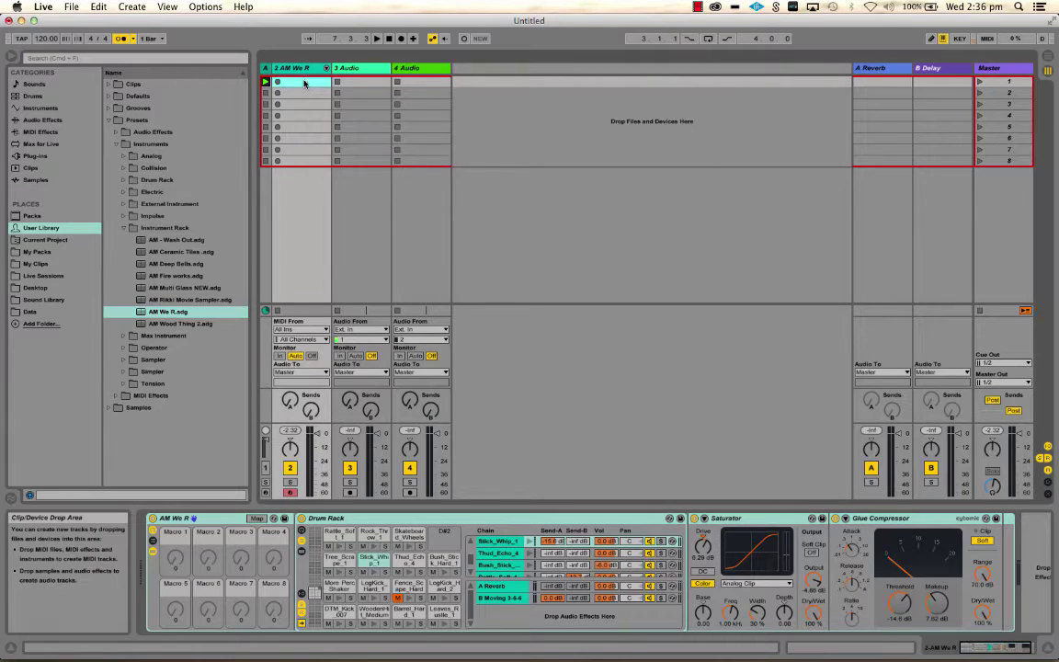
pyautogui.doubleClick(304, 83)
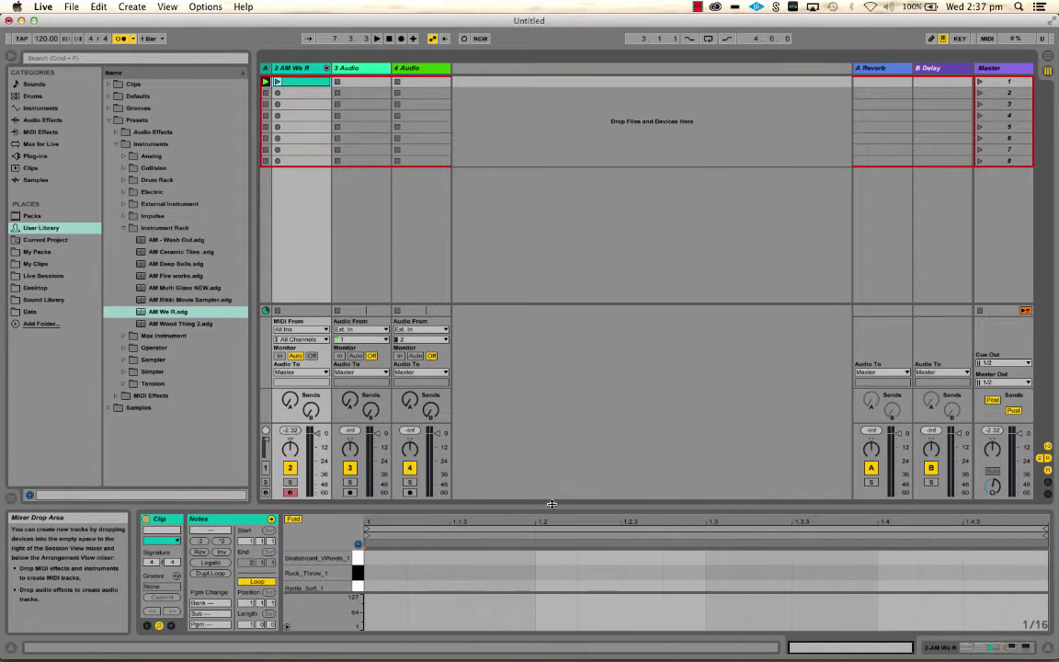
pyautogui.moveTo(501, 506); pyautogui.dragTo(565, 337)
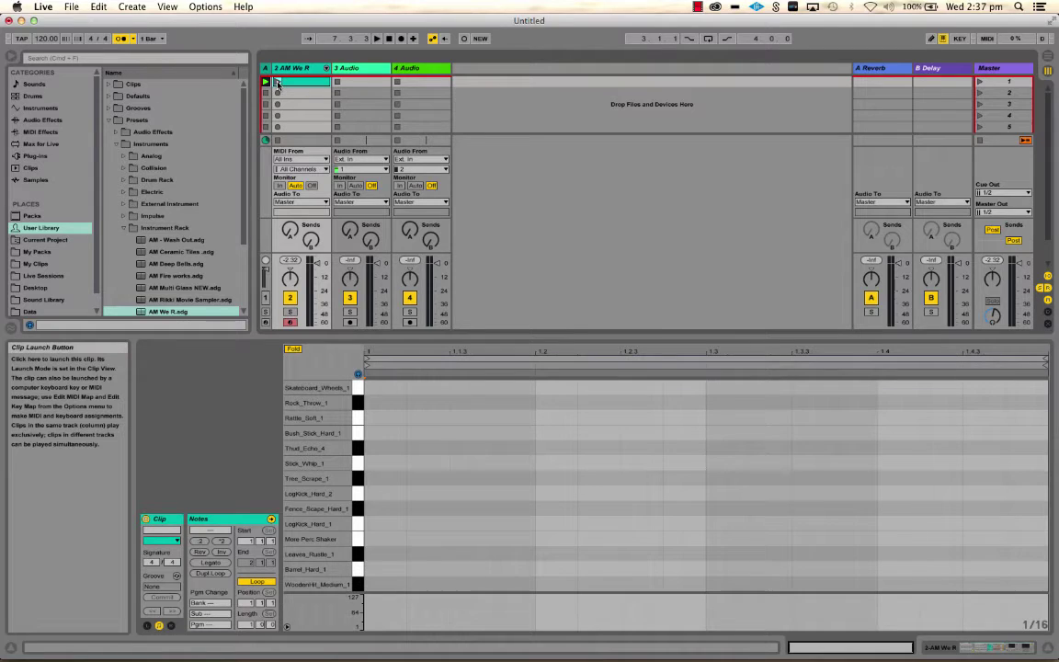
pyautogui.click(278, 83)
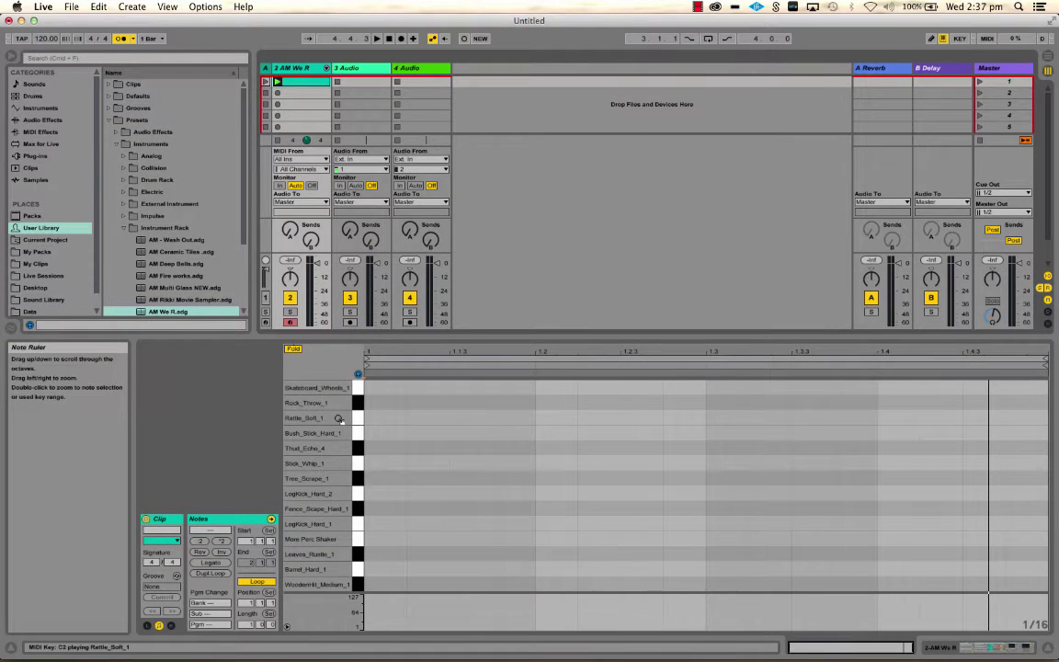
# Place DTM_Kick_007 notes on all four beats of the one-bar clip, at 1.1, 1.2, 1.3 and 1.4.
pyautogui.click(360, 586)
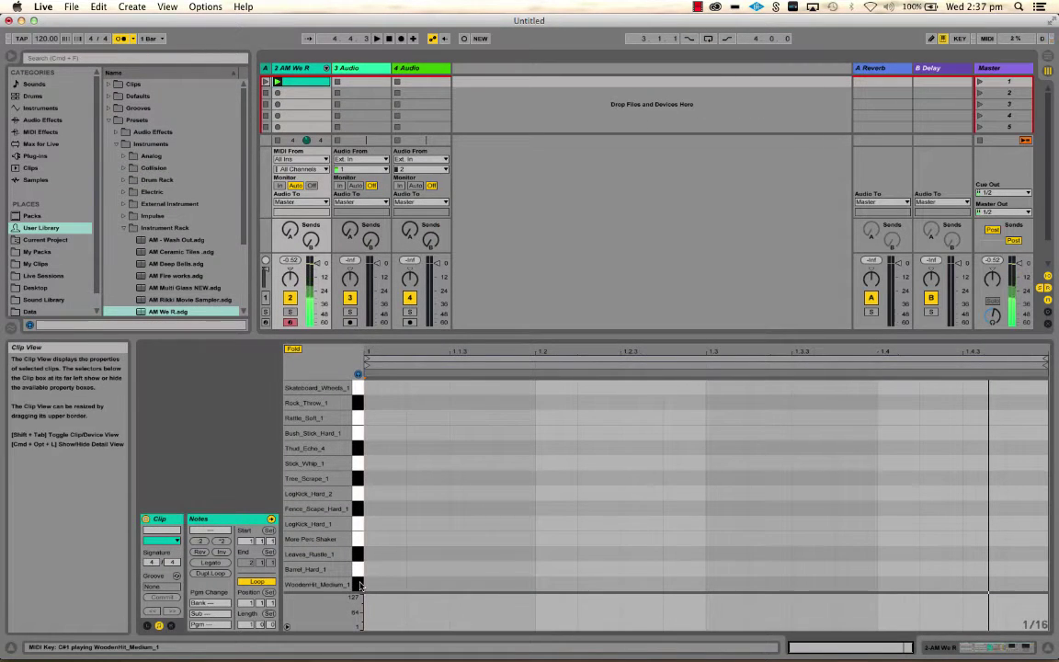
pyautogui.scroll(-1, 360, 585)
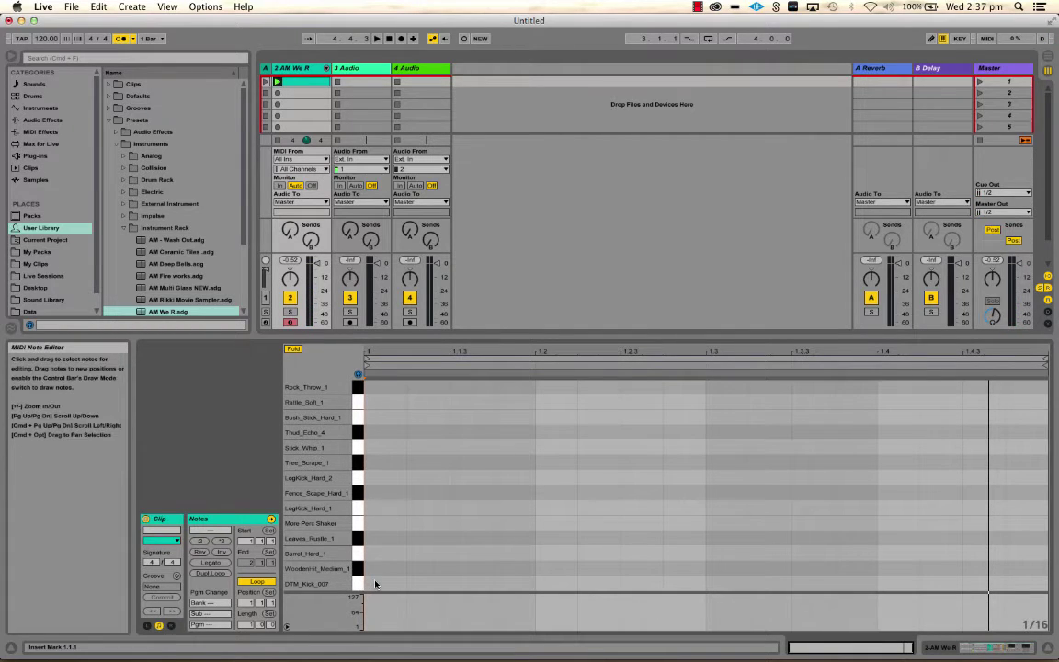
pyautogui.doubleClick(375, 584)
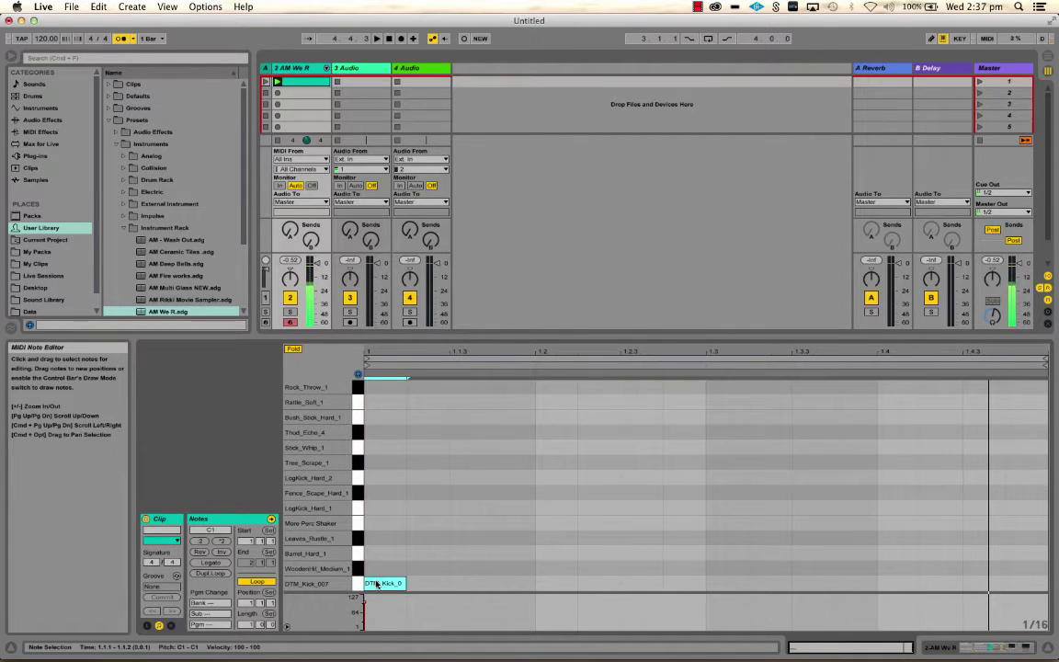
pyautogui.click(547, 586)
pyautogui.doubleClick(547, 586)
pyautogui.doubleClick(714, 587)
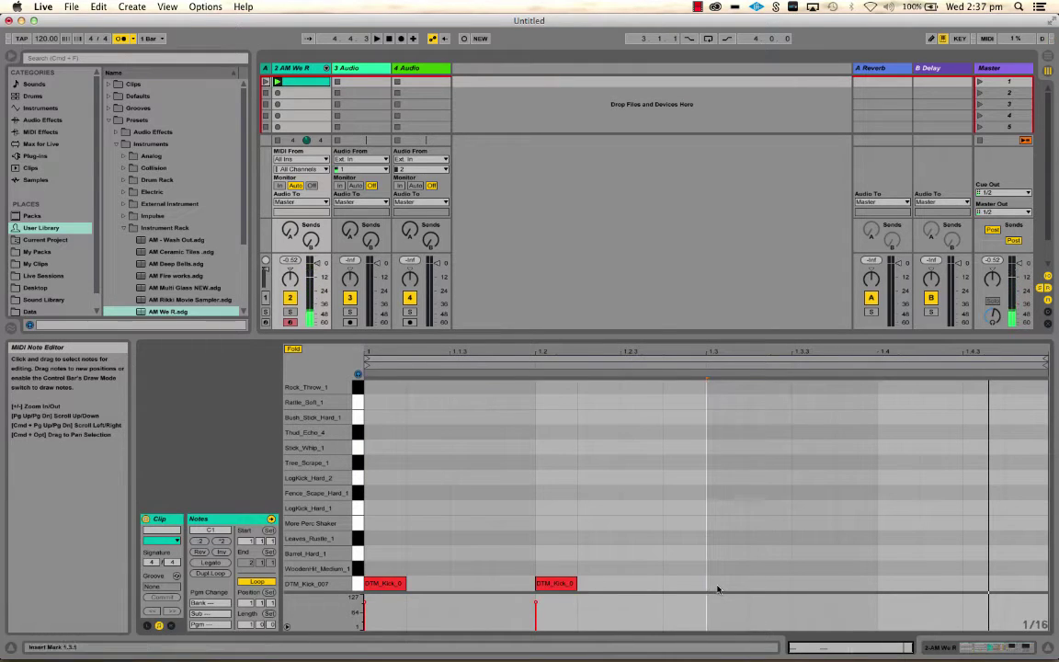
pyautogui.doubleClick(887, 568)
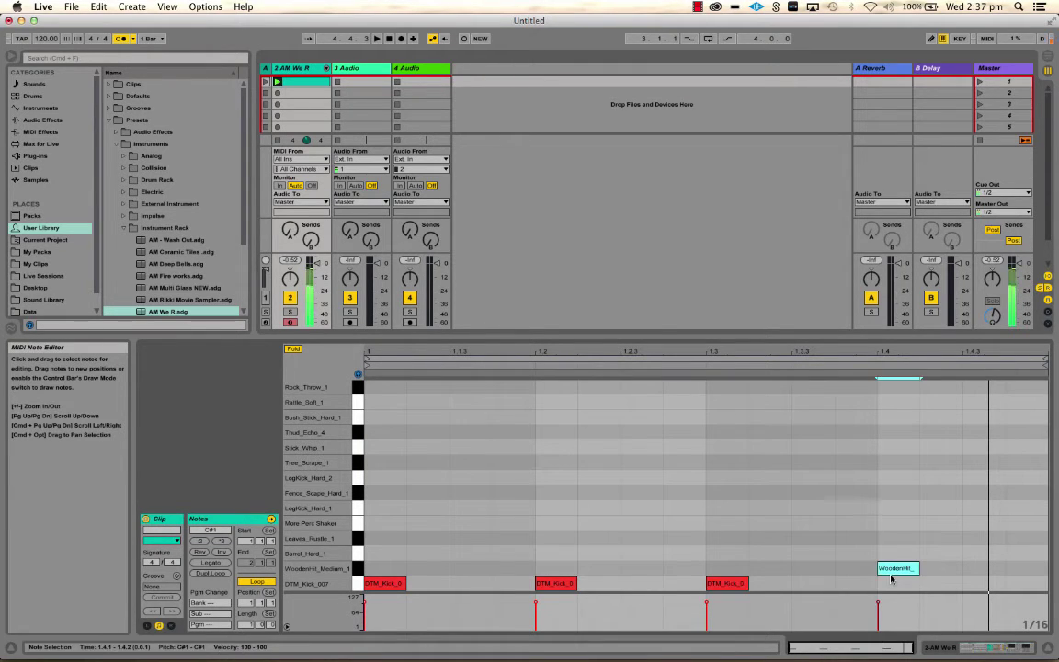
pyautogui.moveTo(890, 573); pyautogui.dragTo(897, 585)
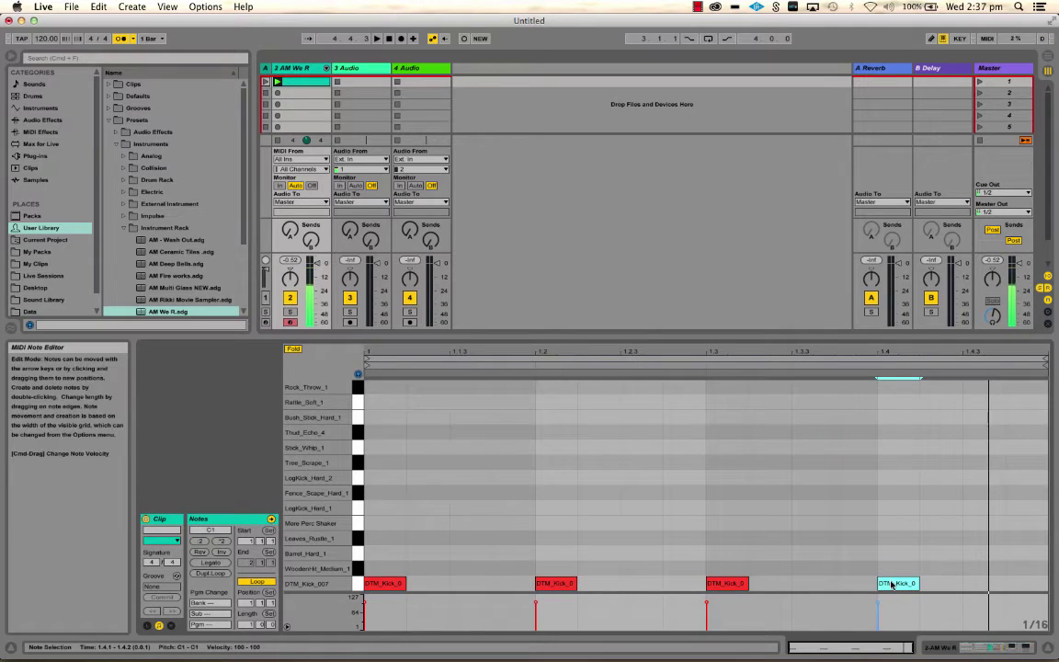
# Set the note editor to a fixed 1/4 grid and play the kick pattern.
pyautogui.rightClick(777, 474)
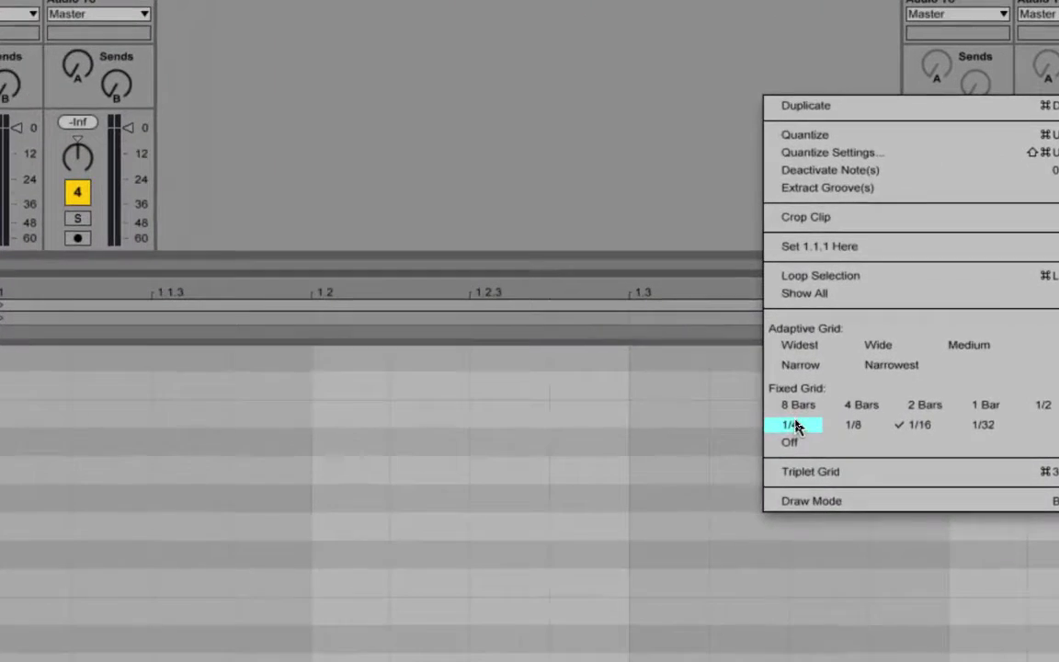
pyautogui.click(735, 425)
pyautogui.rightClick(735, 425)
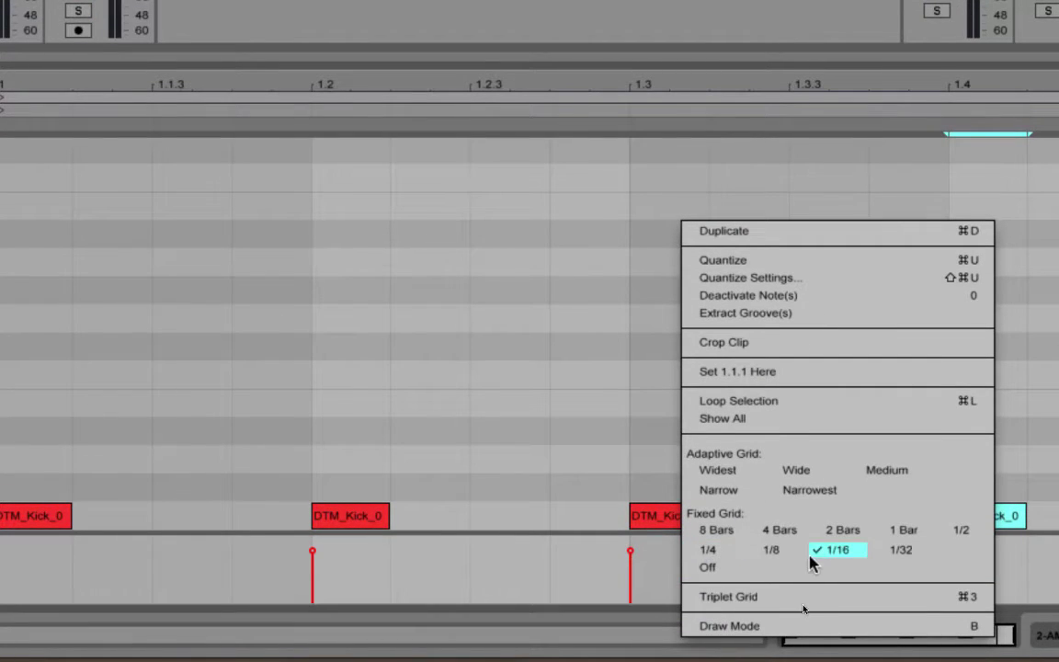
pyautogui.click(710, 549)
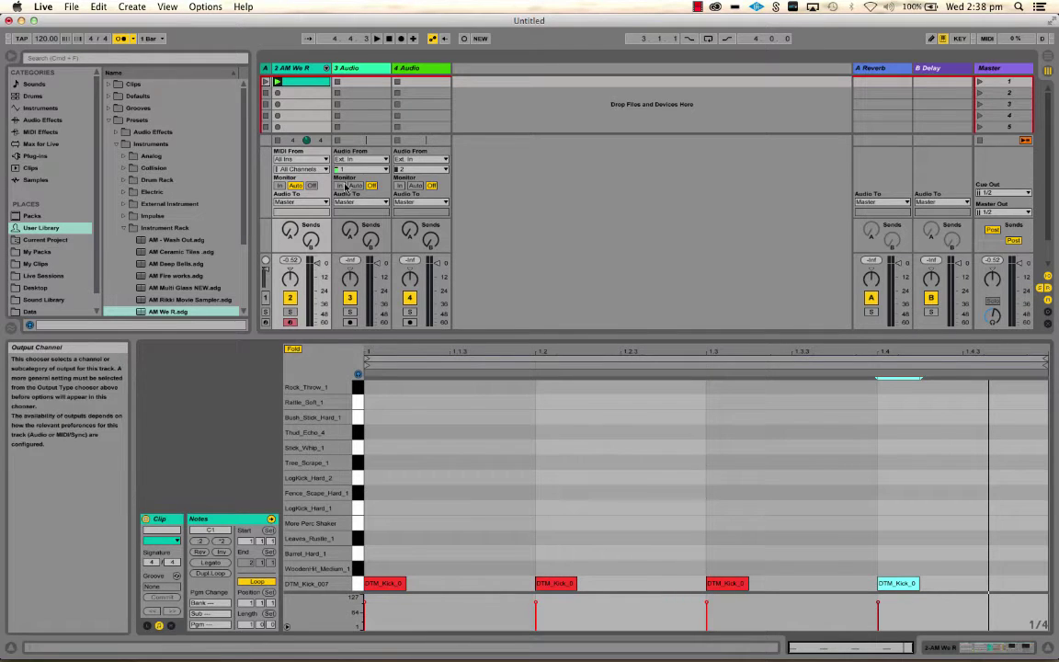
pyautogui.press('space')
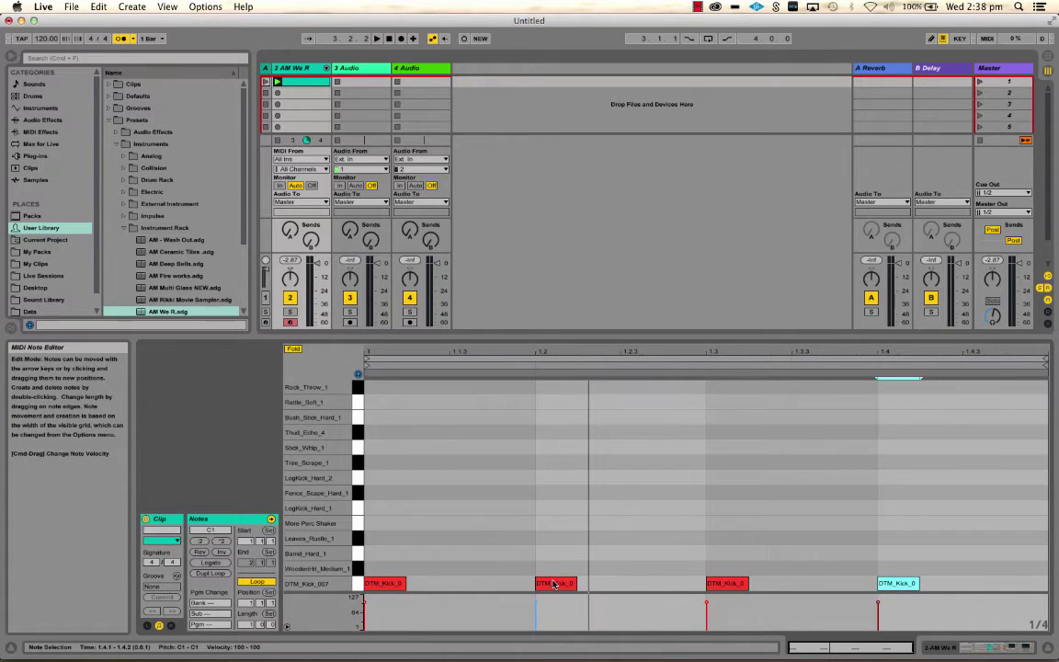
# Move the kick notes on beats 2 and 4 to WoodenHit_Medium_1 and play the pattern.
pyautogui.click(554, 583)
pyautogui.press('Up')
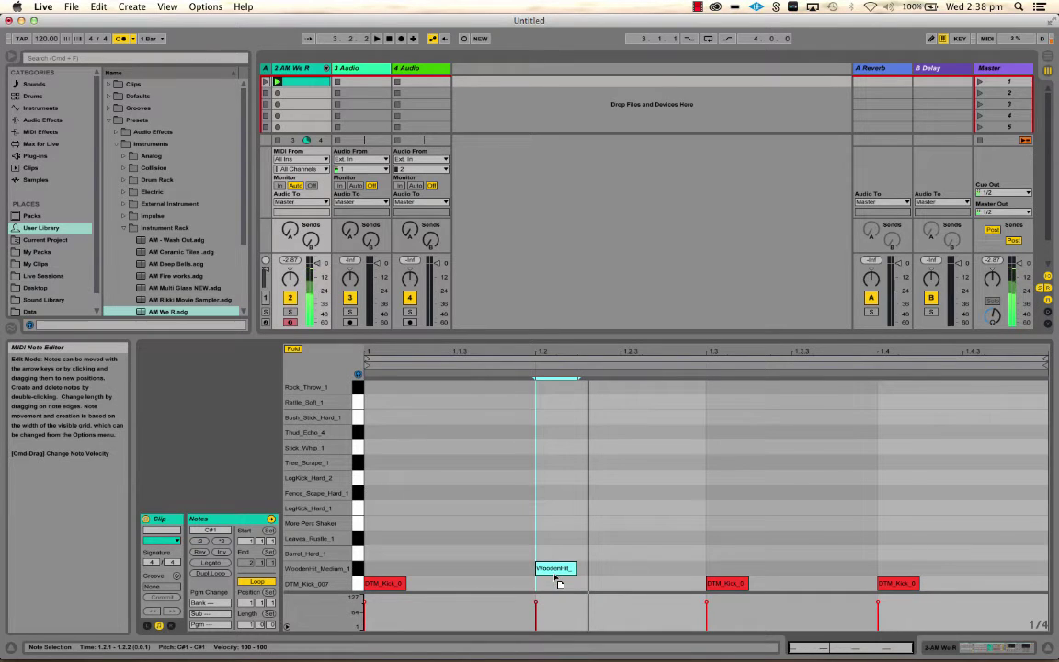
pyautogui.click(891, 583)
pyautogui.press('Up')
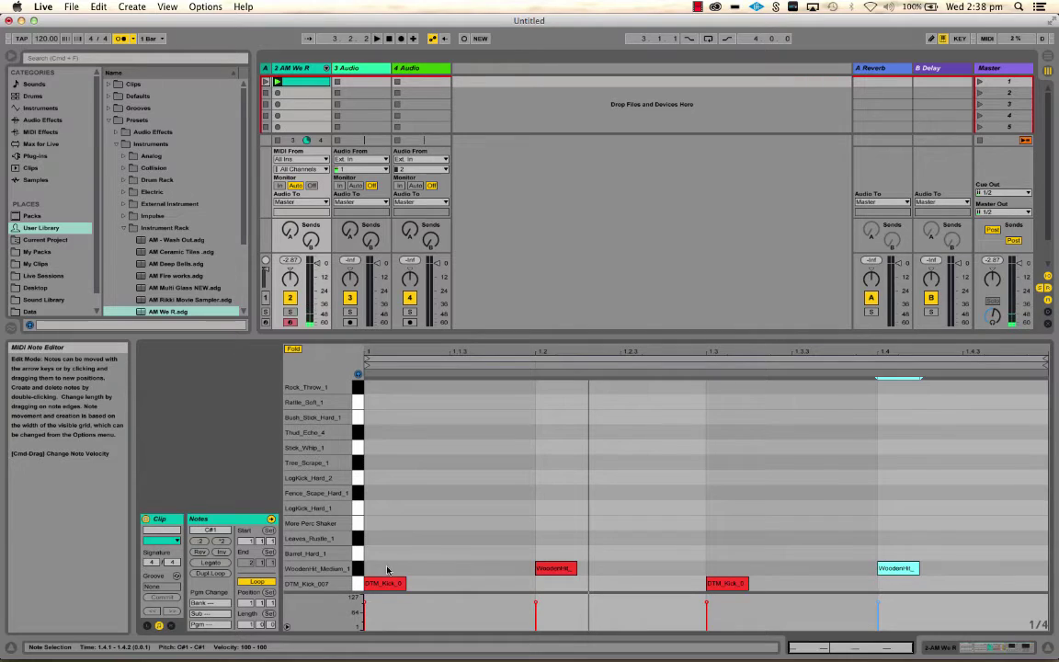
pyautogui.click(357, 569)
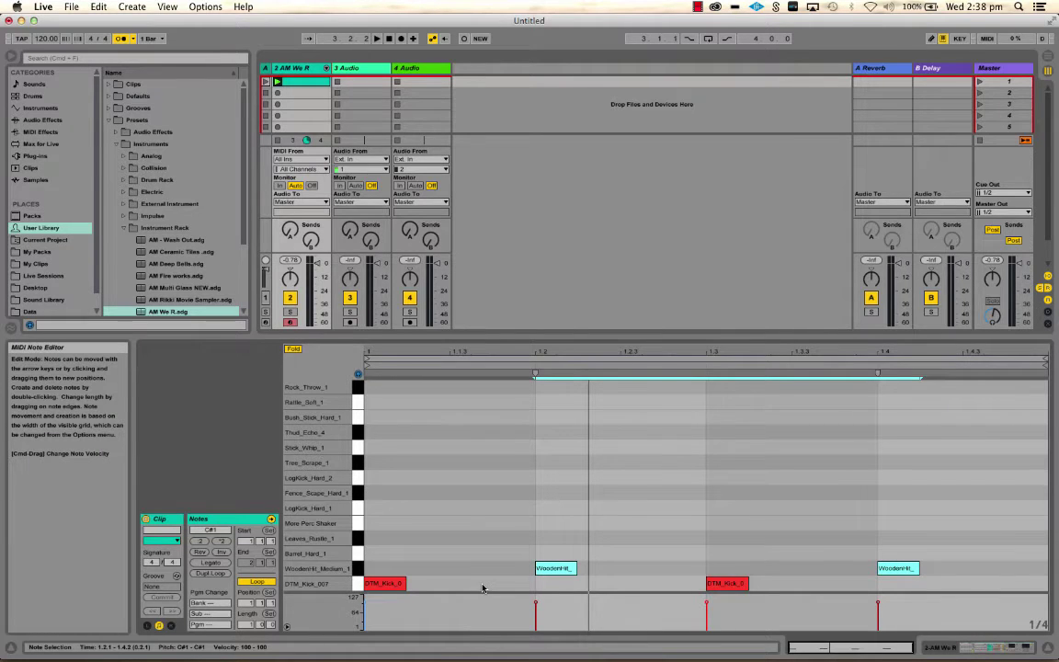
pyautogui.press('space')
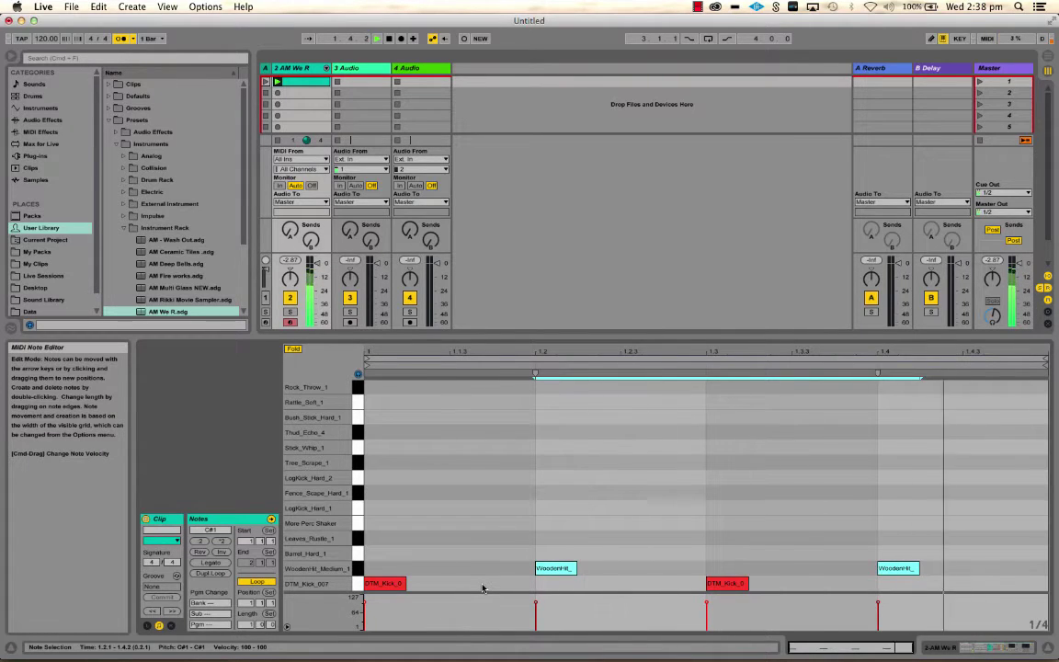
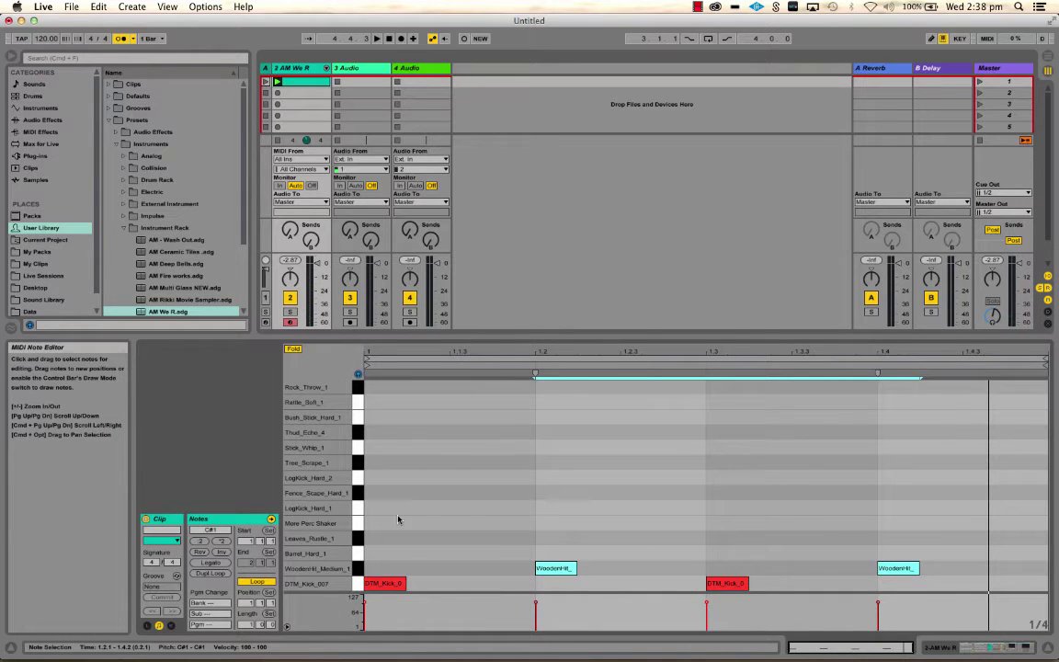
# Audition a percussion sound and set the note editor to a fixed 1/8 grid.
pyautogui.click(360, 555)
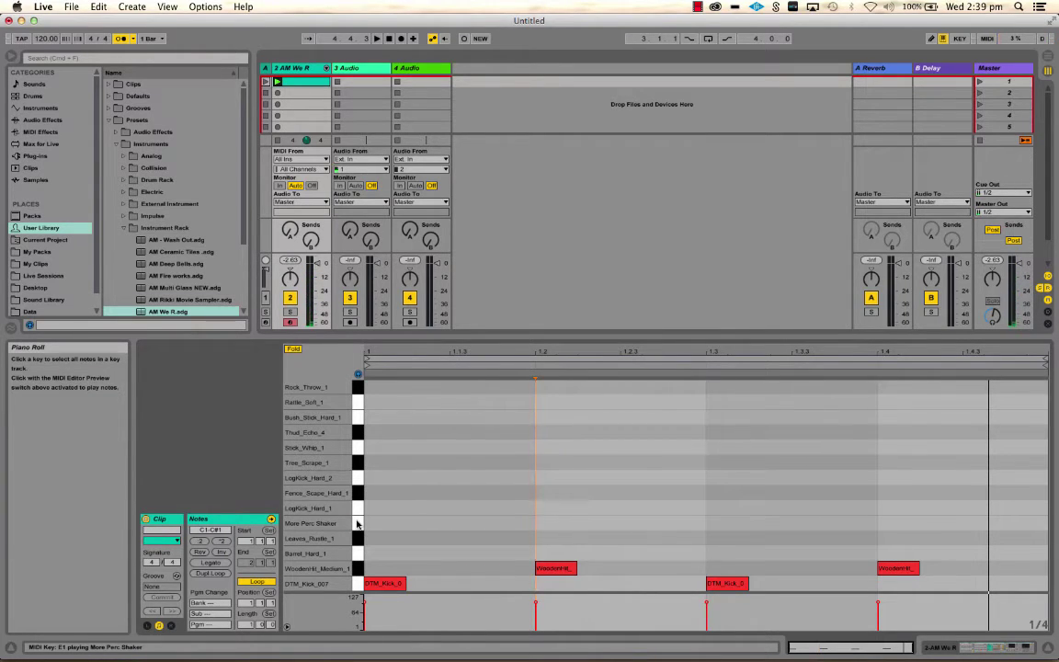
pyautogui.rightClick(572, 528)
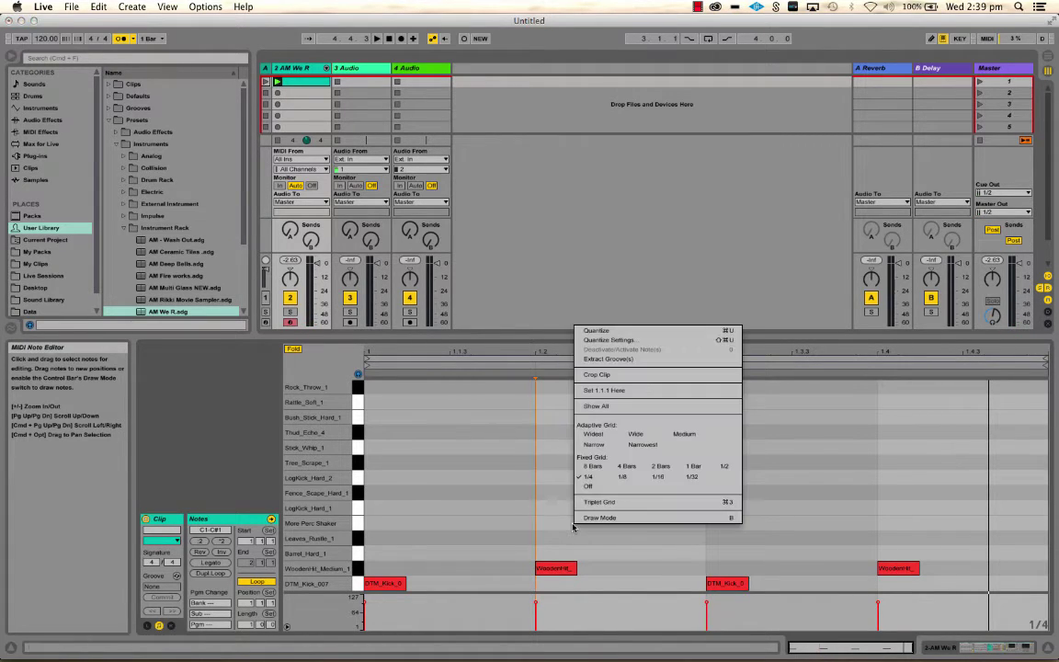
pyautogui.click(618, 481)
pyautogui.rightClick(616, 509)
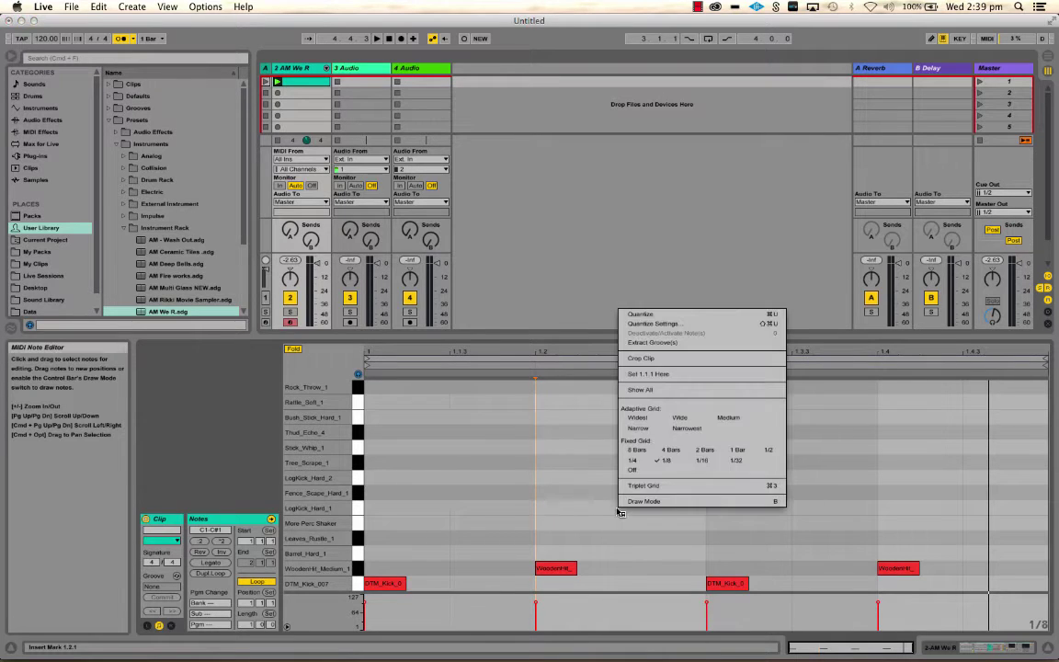
# Audition more rack sounds and place Stick_Whip_1 eighth notes at 1.1, 1.1.3, 1.2 and 1.2.3.
pyautogui.click(358, 508)
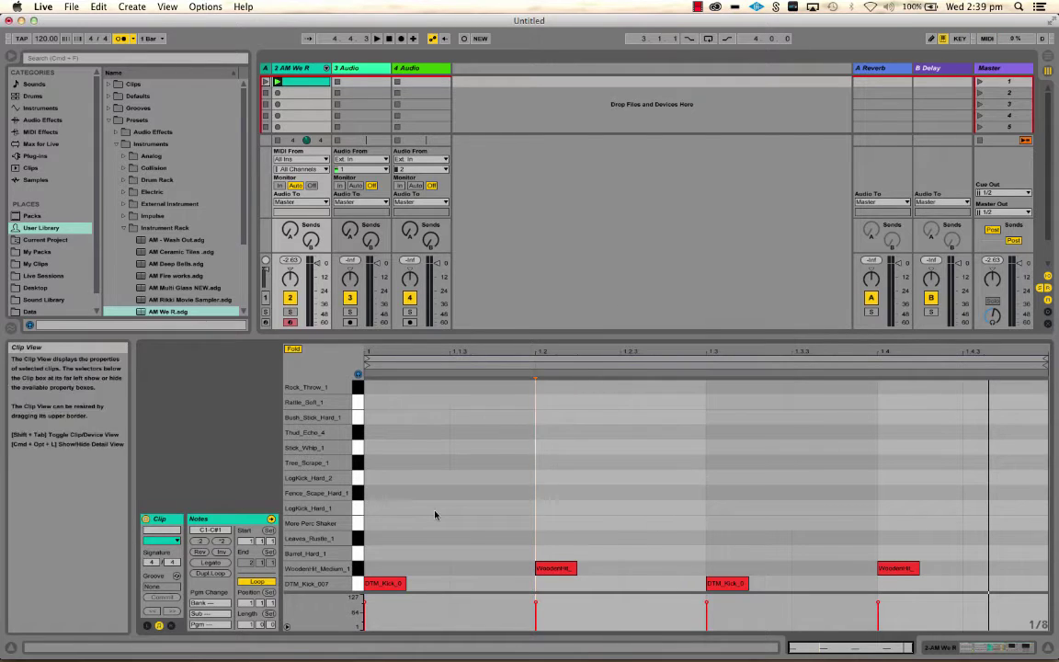
pyautogui.click(358, 478)
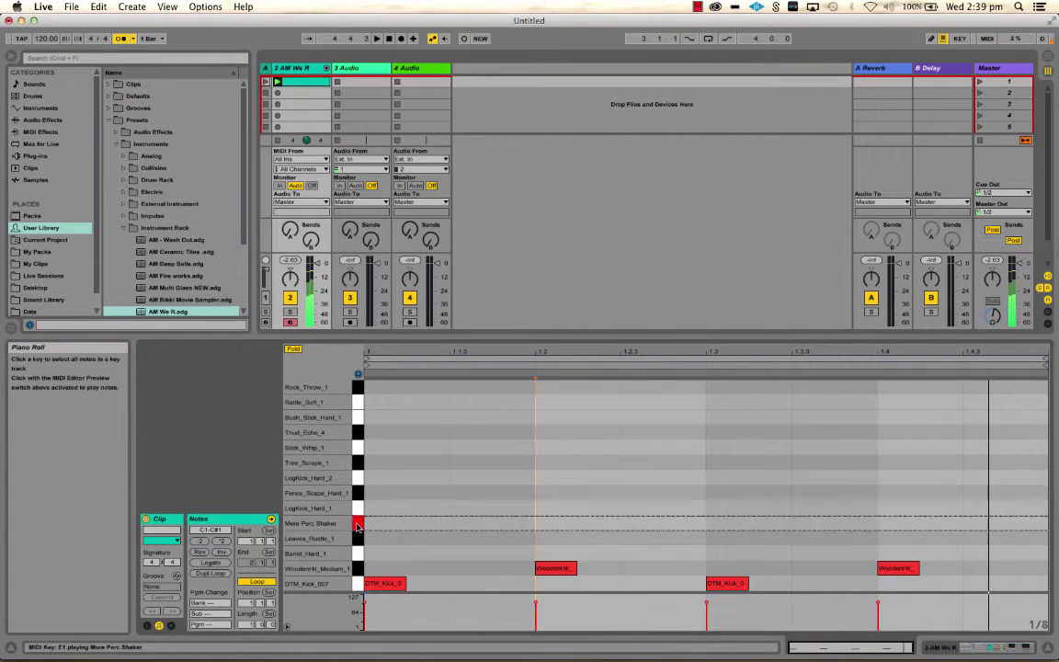
pyautogui.click(361, 453)
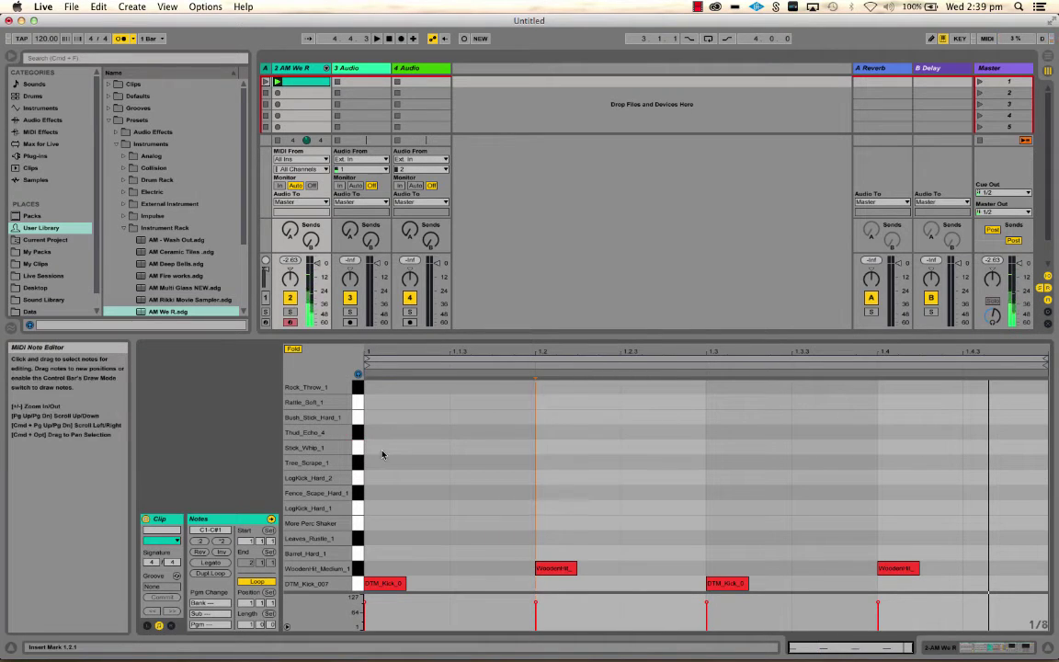
pyautogui.doubleClick(429, 451)
pyautogui.doubleClick(471, 453)
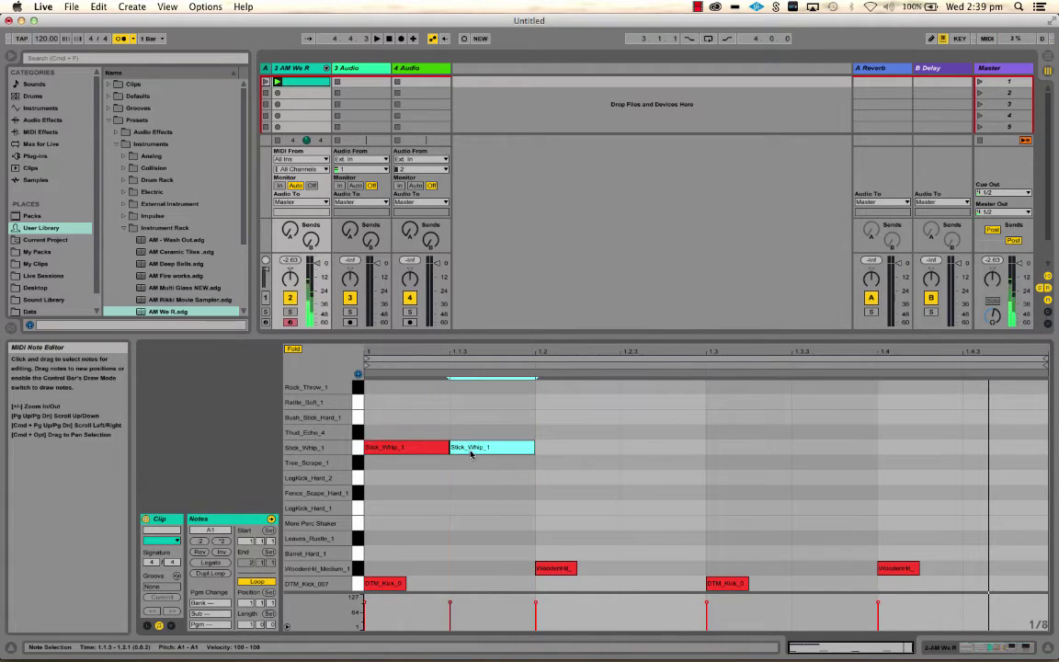
pyautogui.doubleClick(577, 450)
pyautogui.click(661, 452)
pyautogui.doubleClick(661, 453)
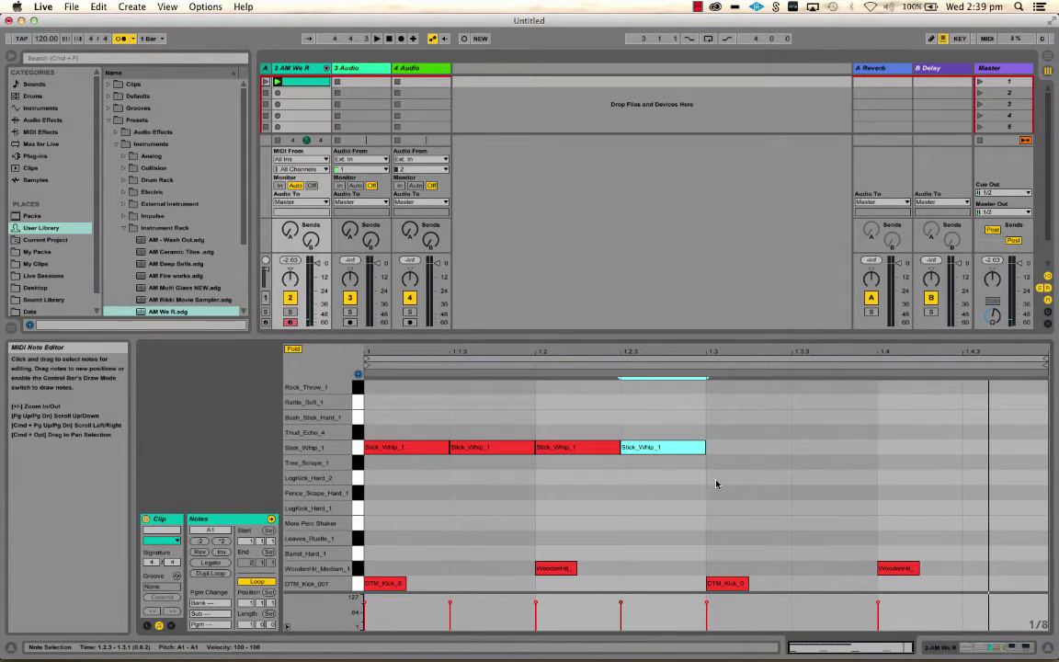
# Duplicate the Stick_Whip_1 notes to fill every eighth of beats 3 and 4, and play the pattern.
pyautogui.keyDown('shift'); pyautogui.click(419, 450); pyautogui.keyUp('shift')
pyautogui.keyDown('shift'); pyautogui.click(500, 448); pyautogui.keyUp('shift')
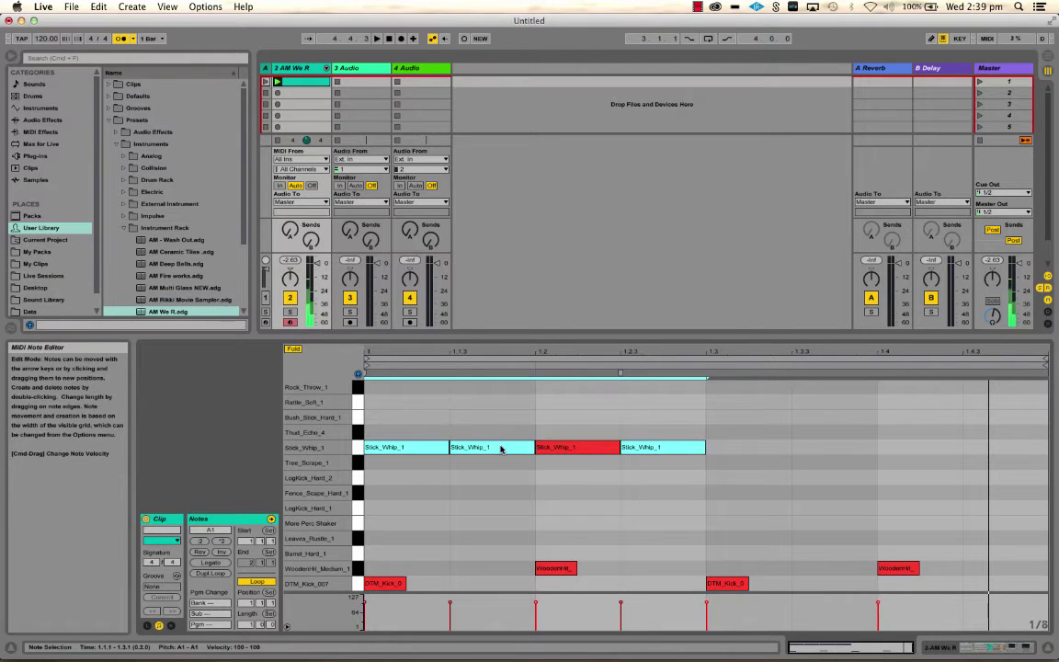
pyautogui.click(415, 464)
pyautogui.click(406, 446)
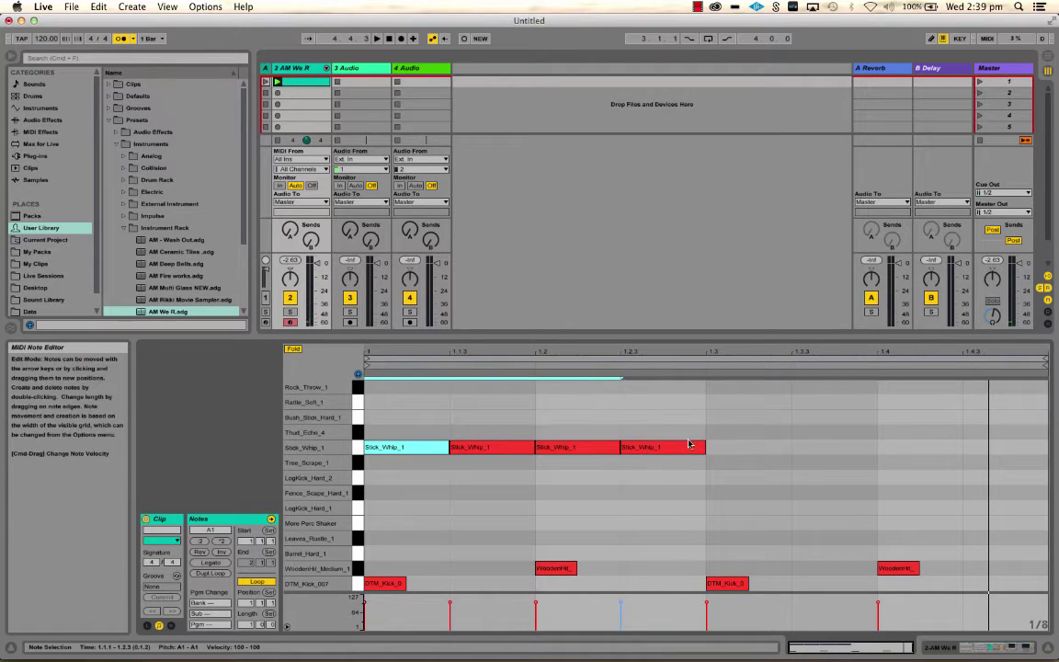
pyautogui.keyDown('shift'); pyautogui.click(696, 448); pyautogui.keyUp('shift')
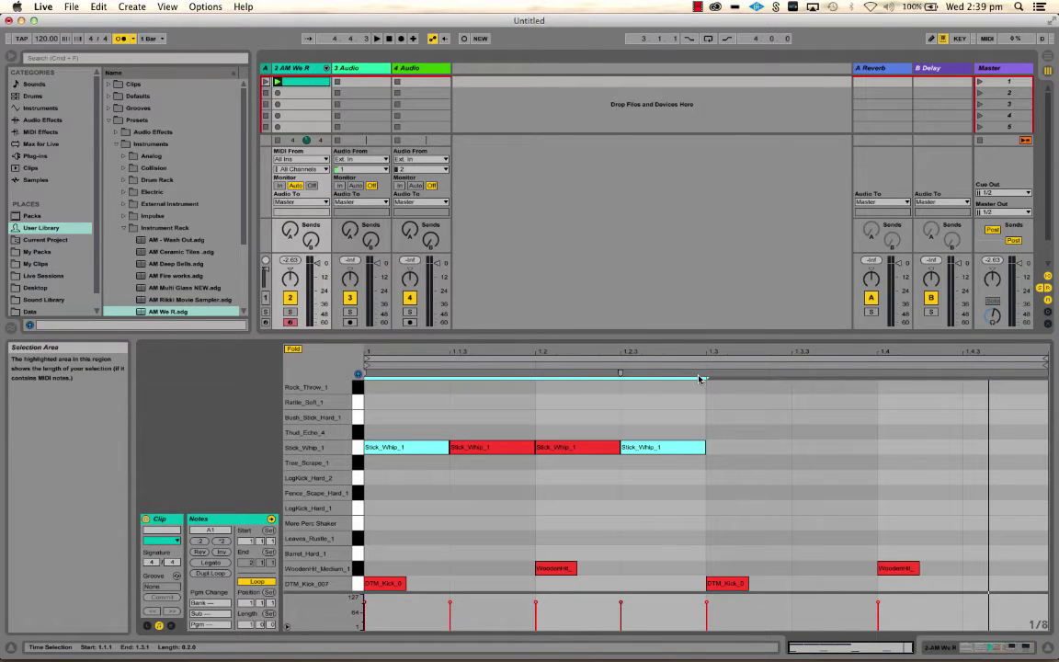
pyautogui.press('super+d')
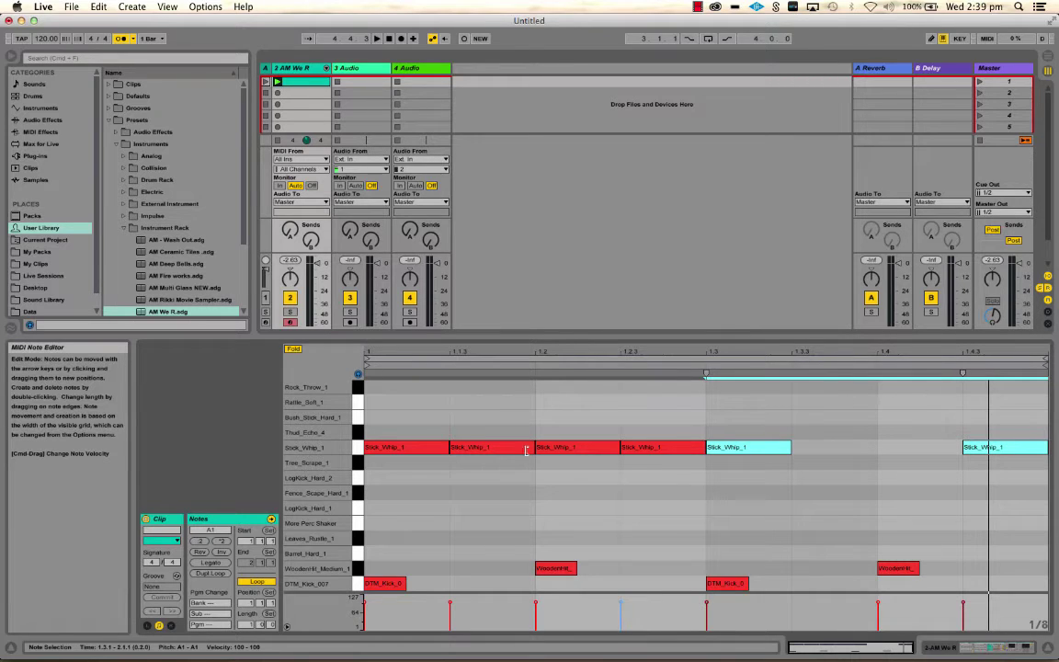
pyautogui.click(749, 450)
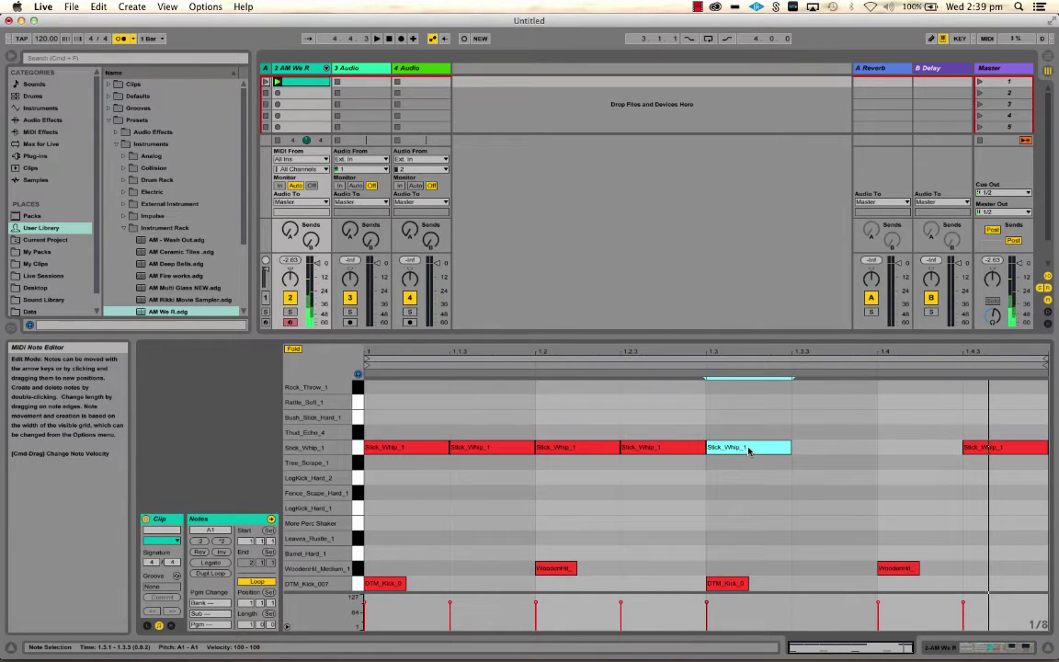
pyautogui.press('super+d')
pyautogui.press('super+d')
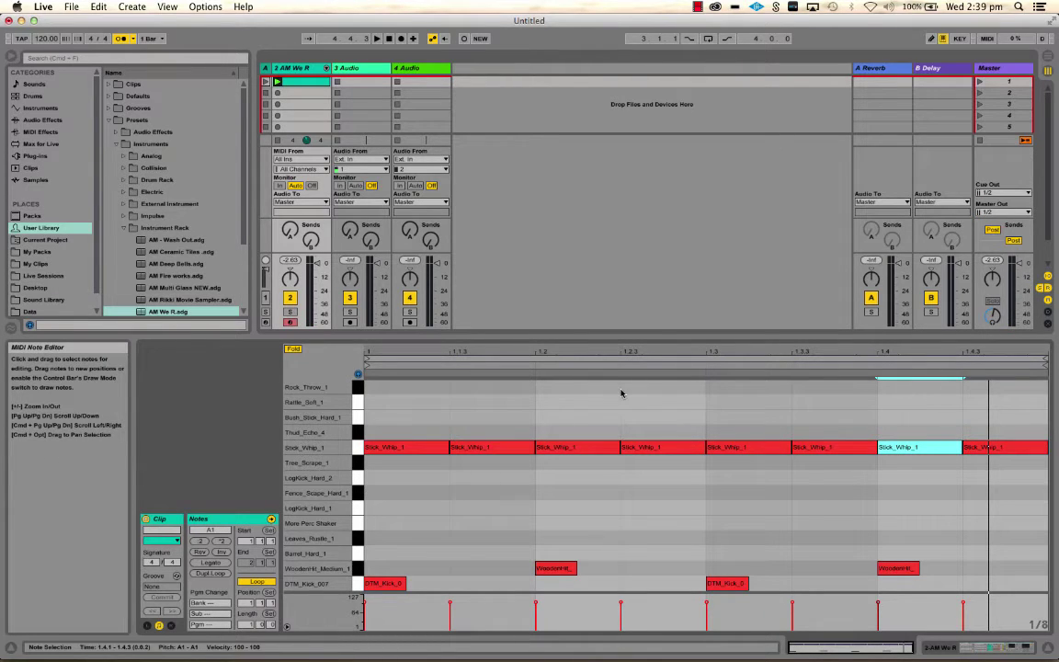
pyautogui.press('space')
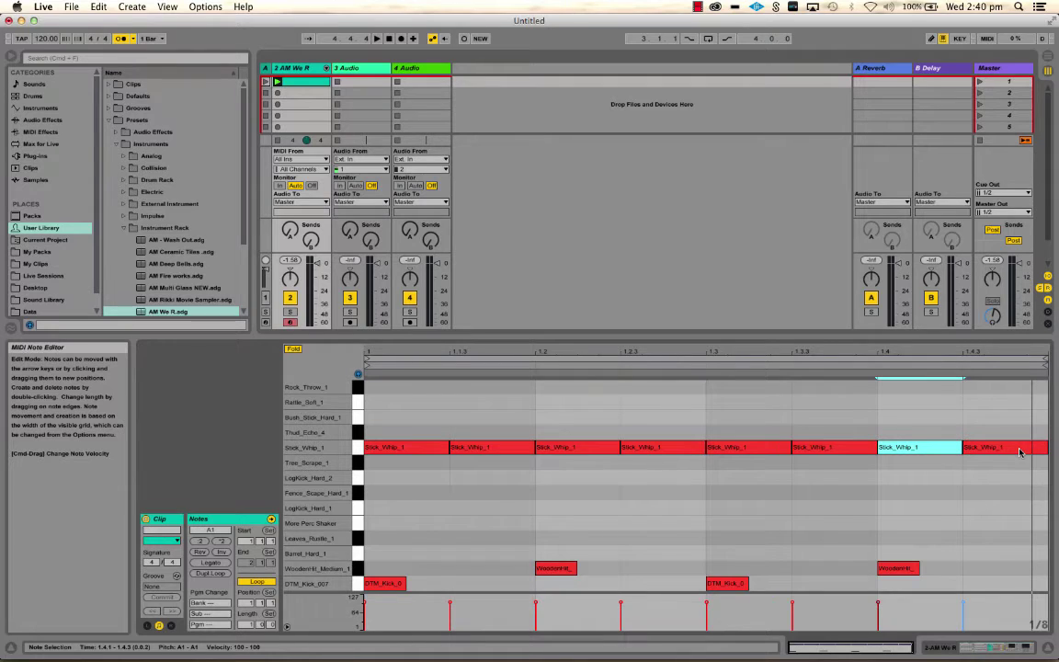
# On a fixed 1/16 grid, shorten the last Stick_Whip_1 note to a sixteenth, add another at 1.4.4, and play the pattern.
pyautogui.rightClick(922, 413)
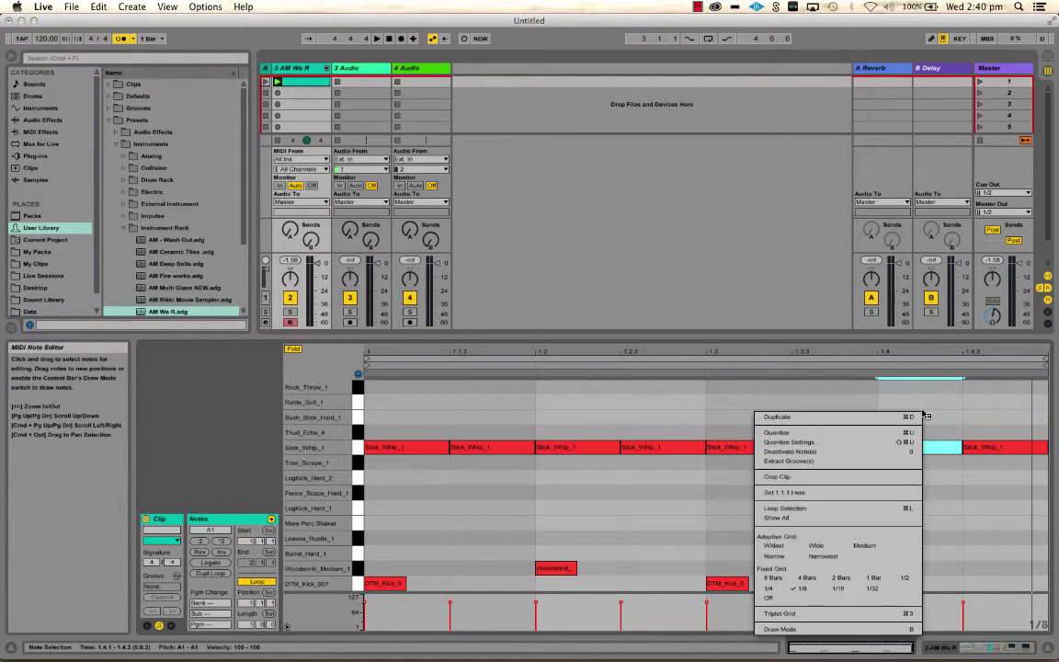
pyautogui.click(839, 589)
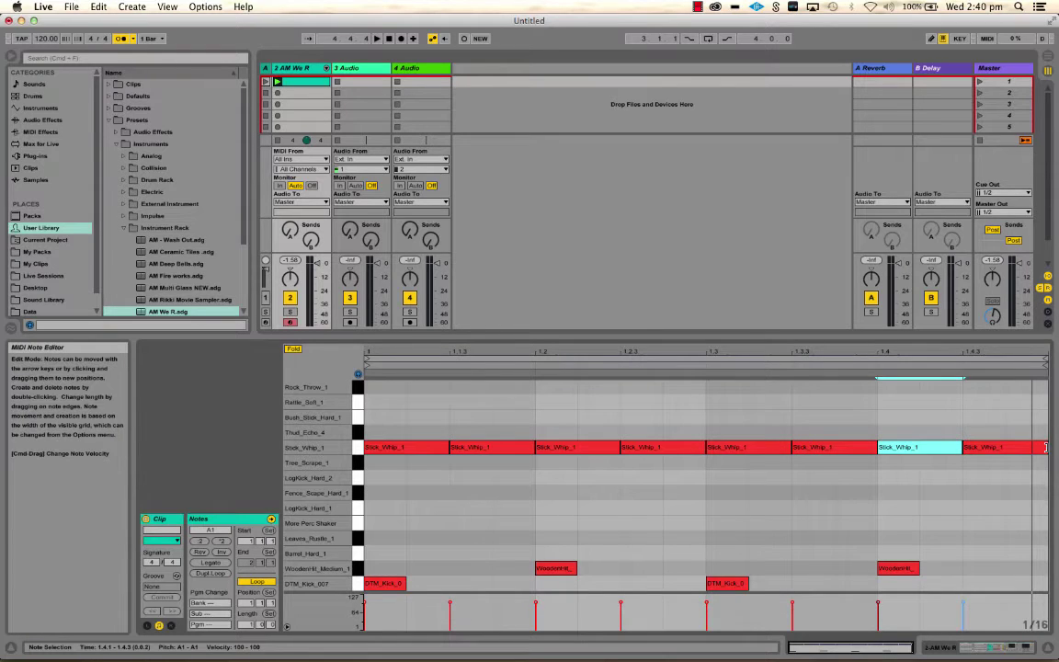
pyautogui.moveTo(1045, 446); pyautogui.dragTo(1006, 448)
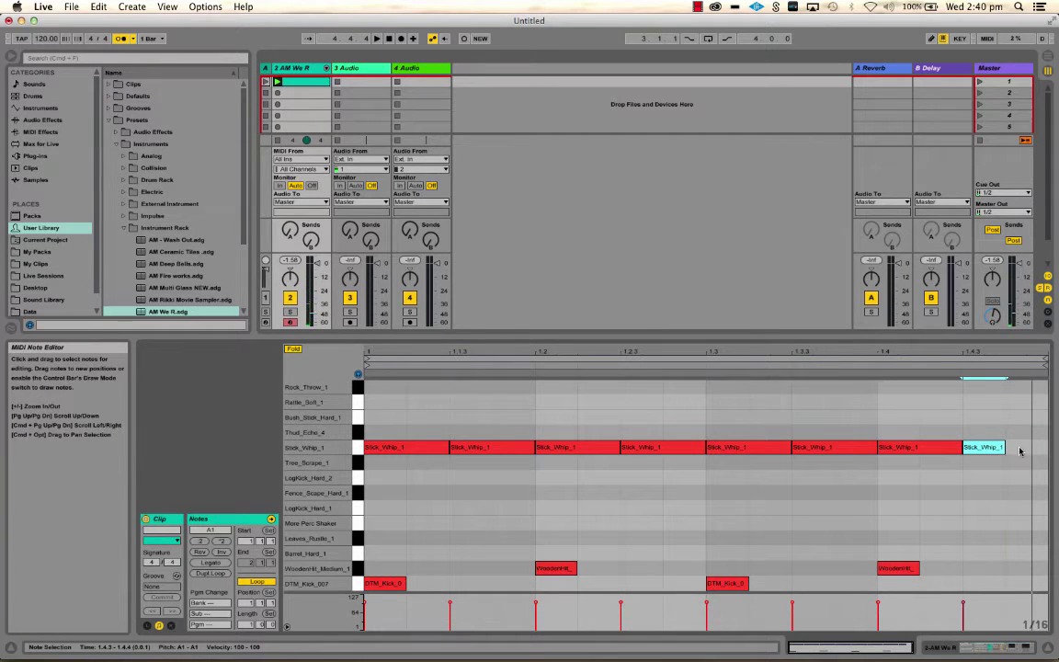
pyautogui.doubleClick(1020, 448)
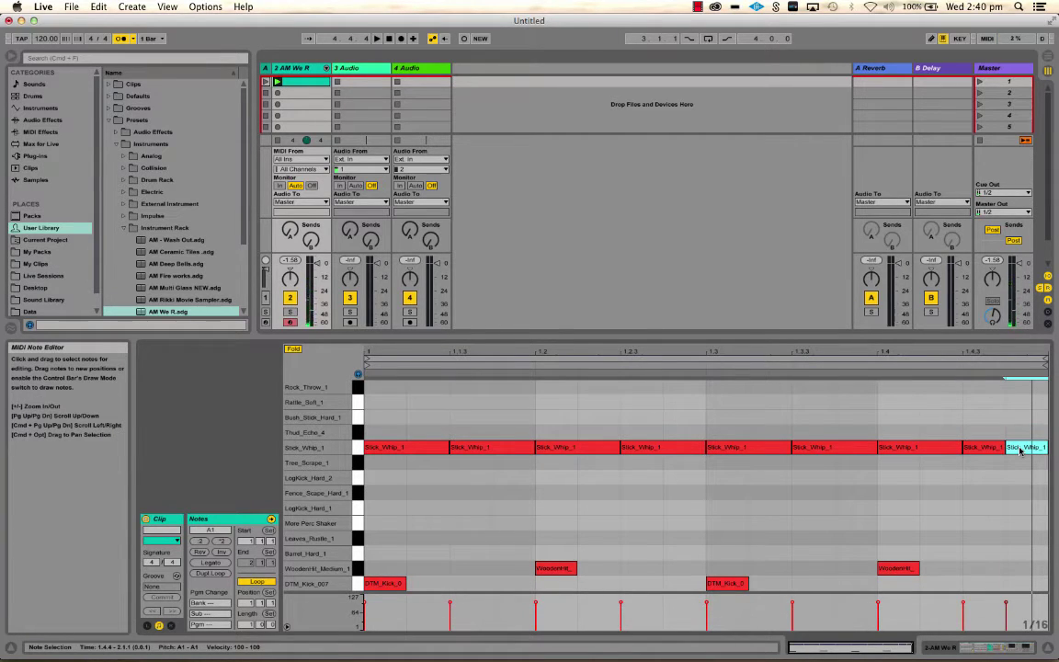
pyautogui.press('space')
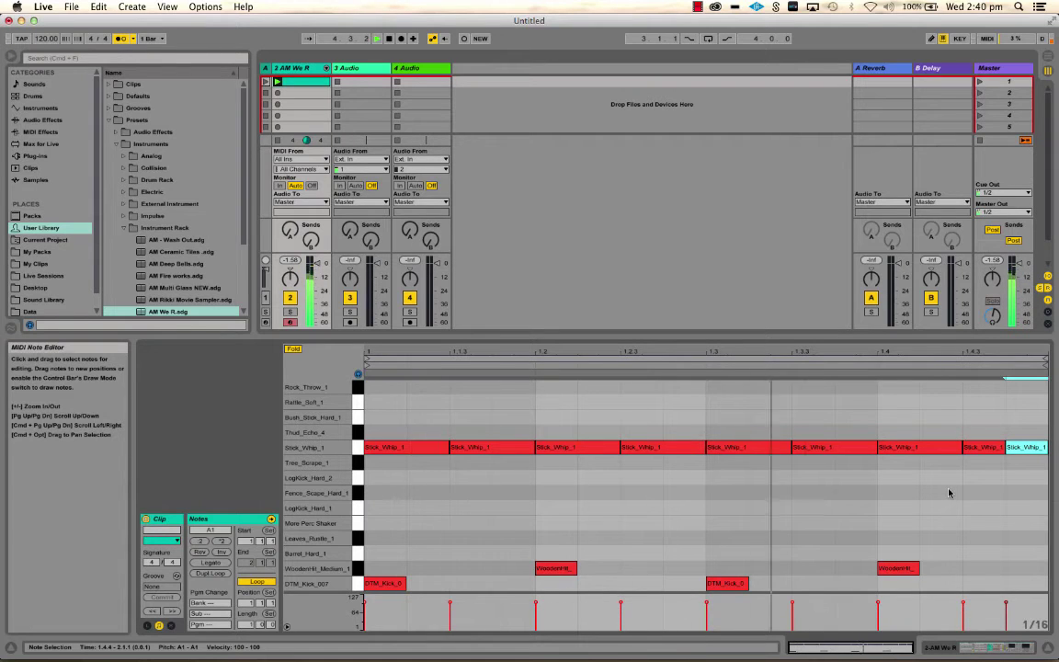
# Delete all notes from the clip and set its loop length to 2 bars.
pyautogui.press('super+a')
pyautogui.press('Delete')
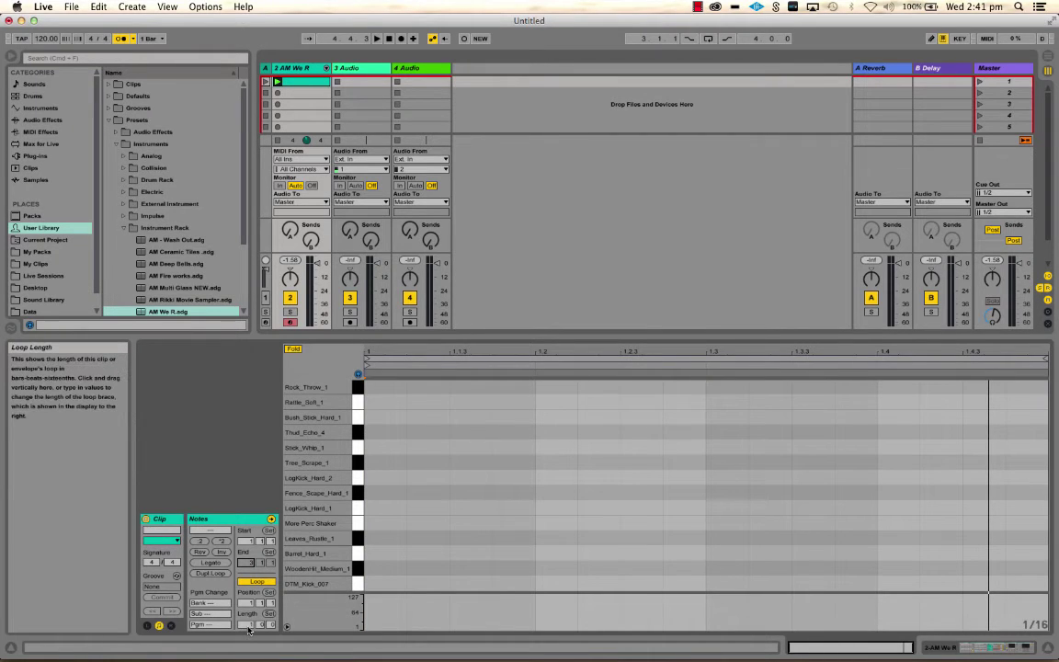
pyautogui.click(249, 625)
pyautogui.press('Up')
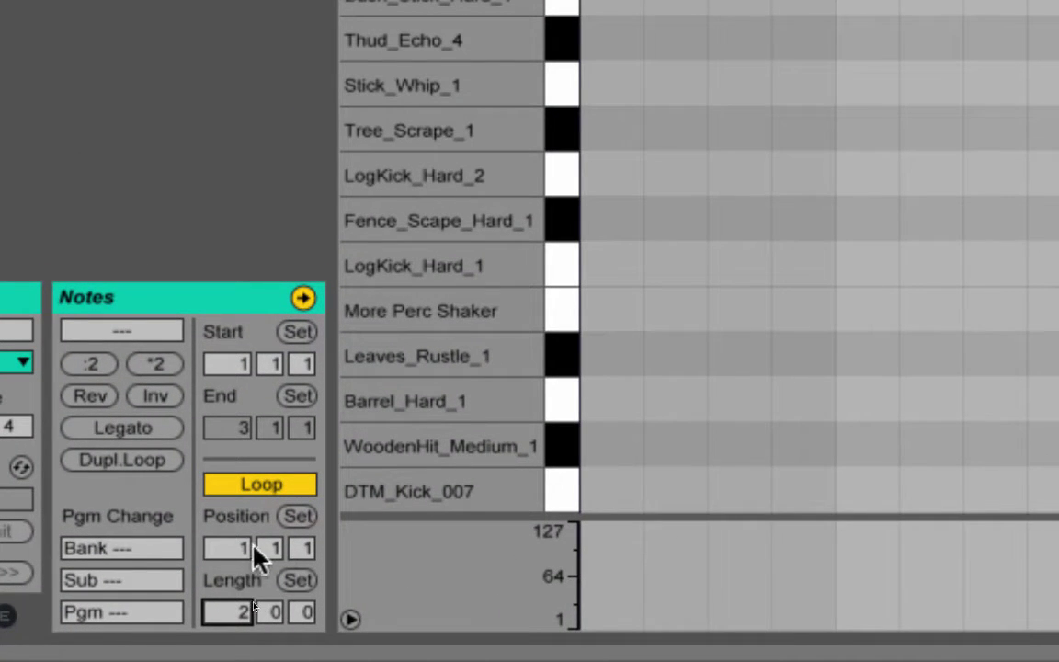
pyautogui.moveTo(240, 614); pyautogui.dragTo(244, 612)
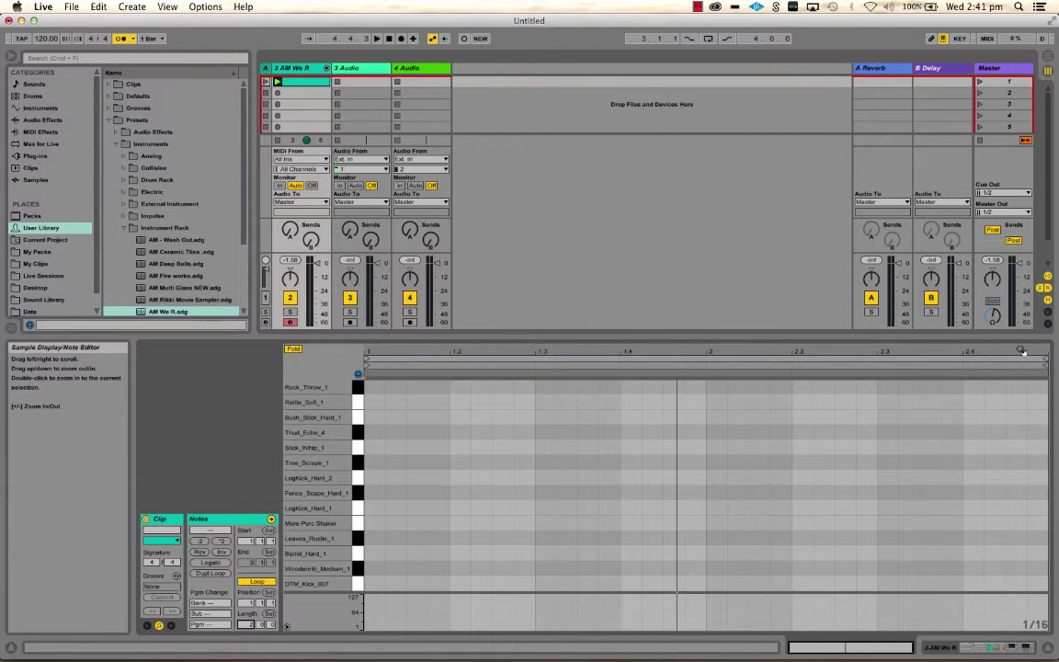
pyautogui.press('space')
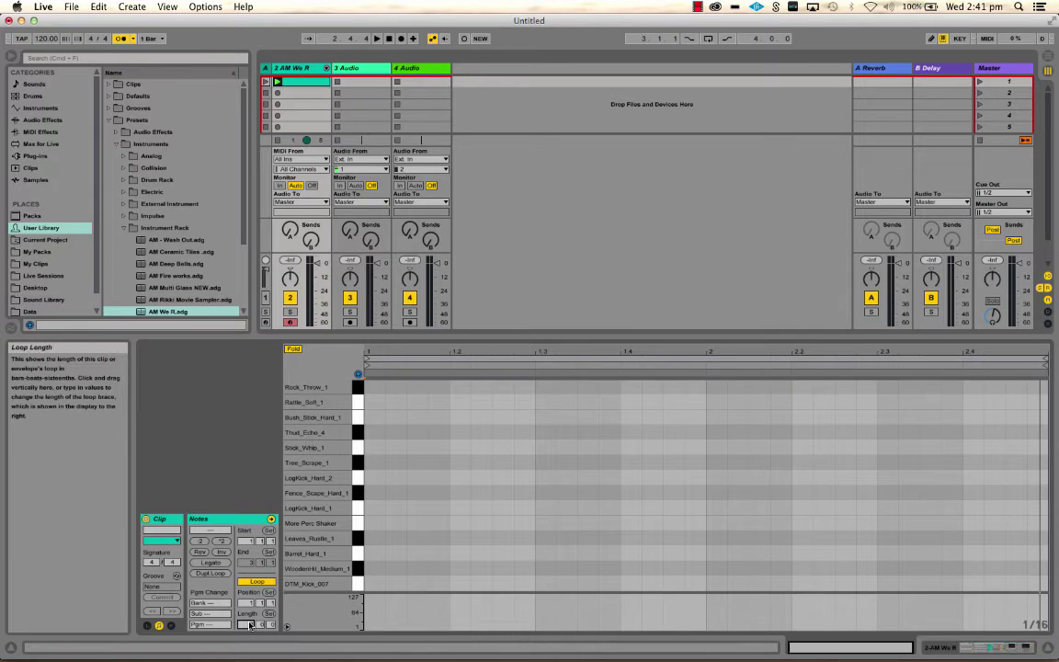
# Try a loop length of 4 bars, return it to 2 bars and fit the two-bar loop in the editor.
pyautogui.moveTo(250, 626); pyautogui.dragTo(250, 626)
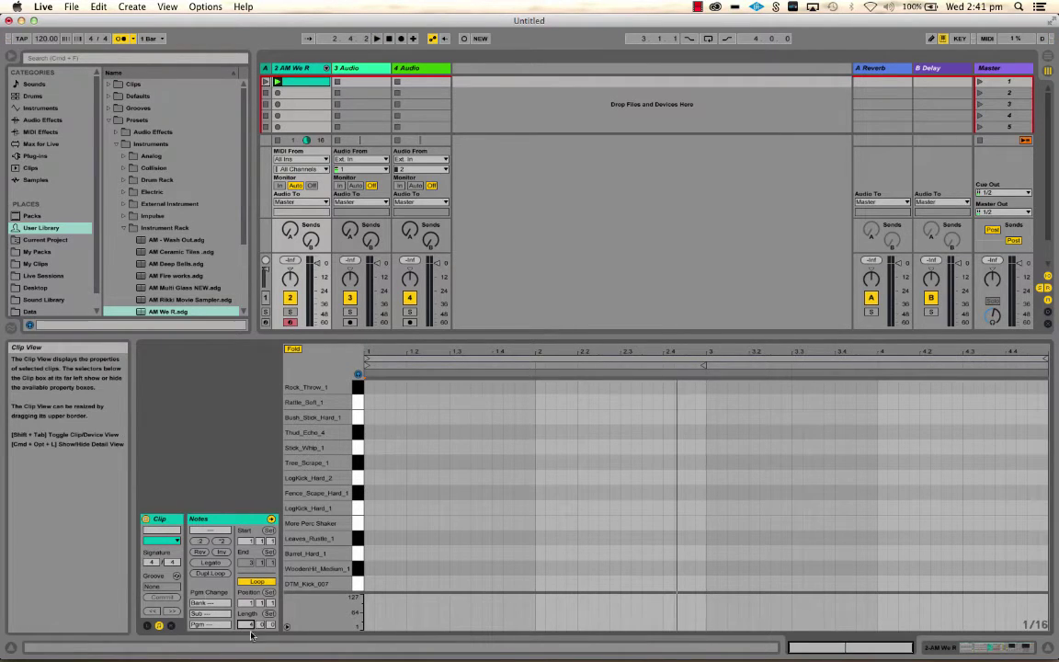
pyautogui.hotkey('ctrl', 'Up')
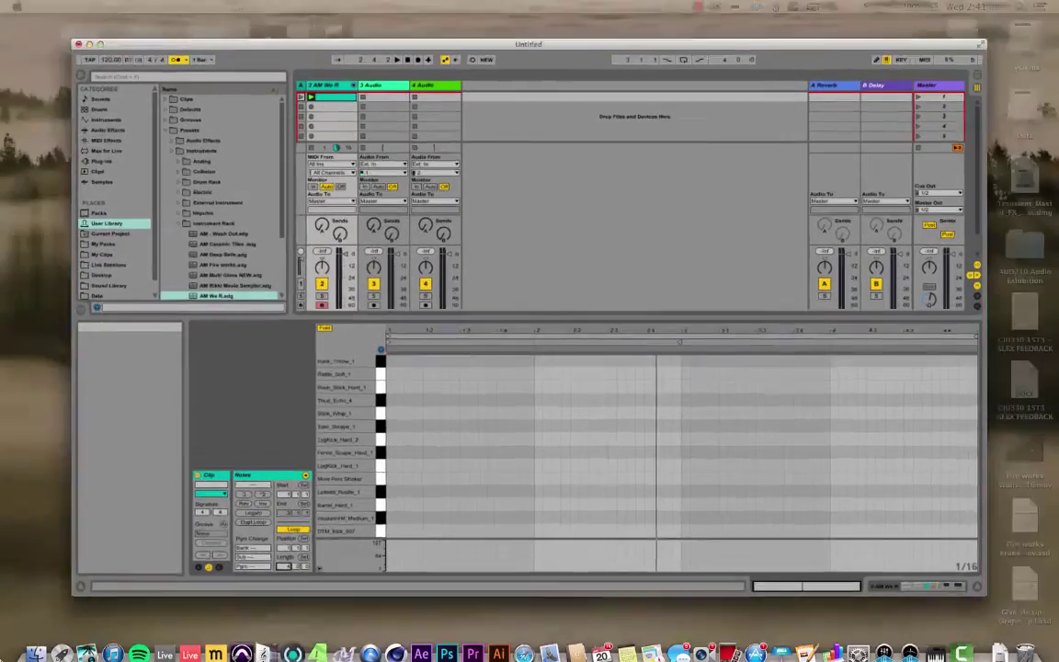
pyautogui.hotkey('ctrl', 'Up')
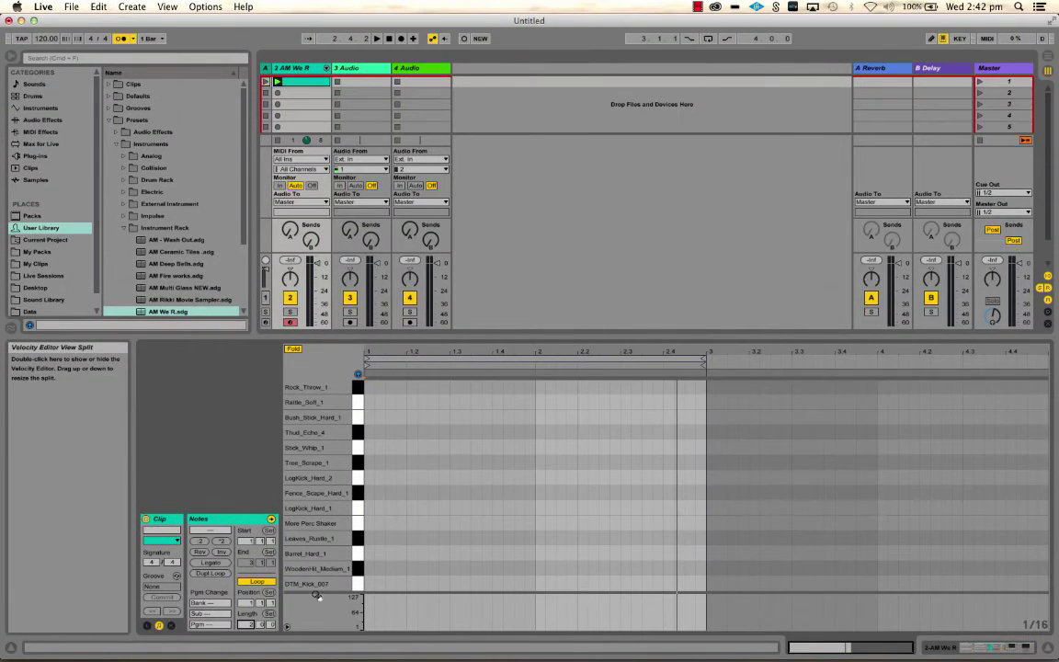
pyautogui.click(512, 381)
pyautogui.press('+')
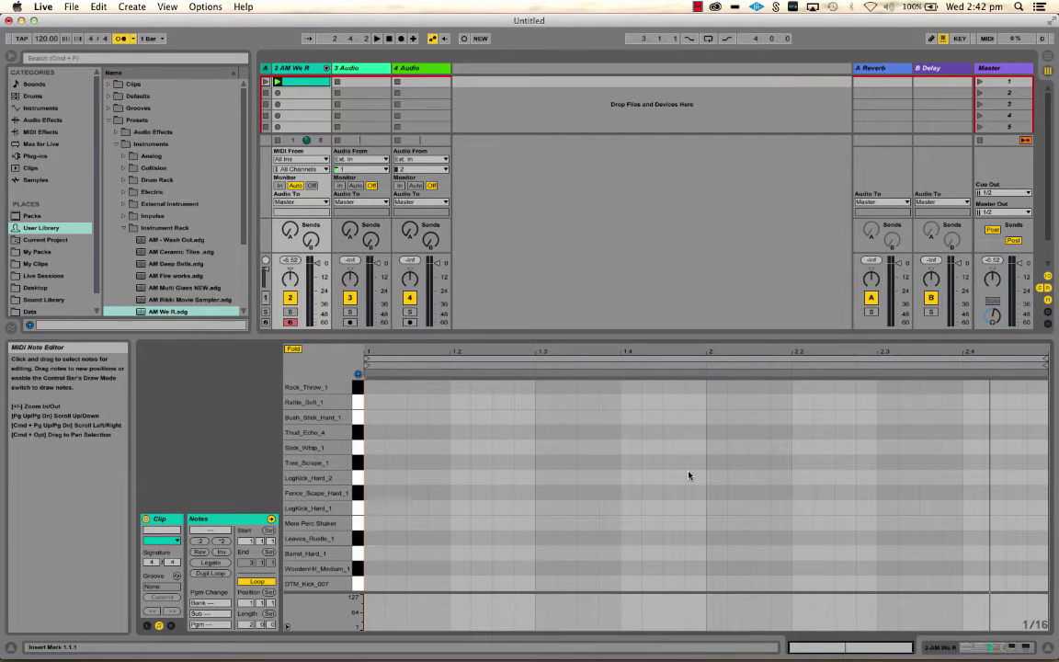
# Audition Barrel_Hard_1 and Leaves_Rustle_1, trying Leaves_Rustle_1 in rhythm while the empty two-bar clip plays.
pyautogui.click(357, 551)
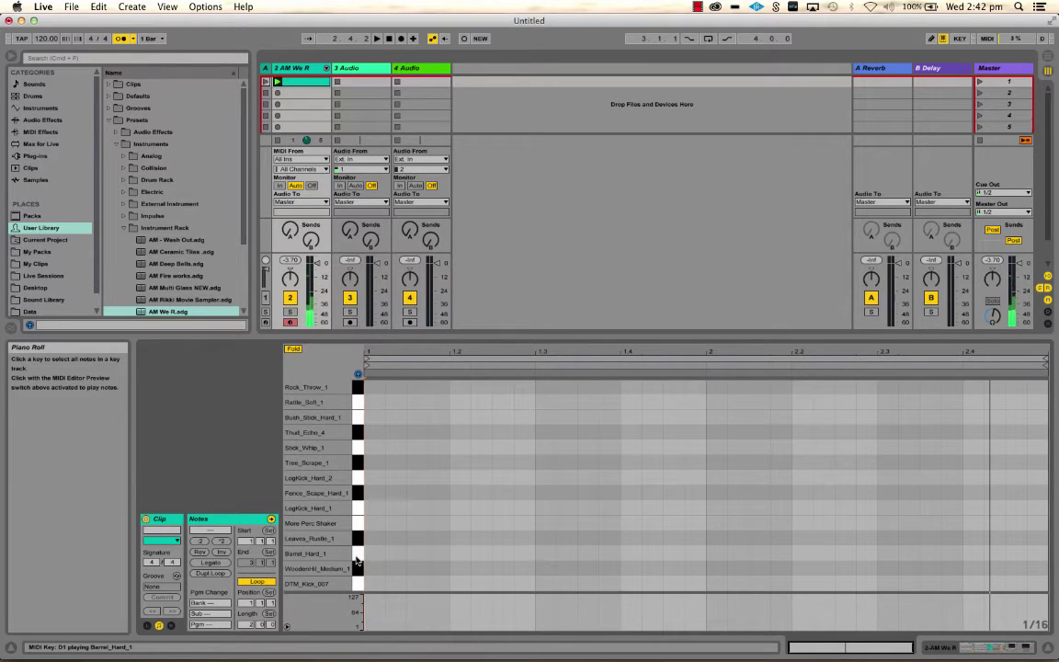
pyautogui.click(358, 542)
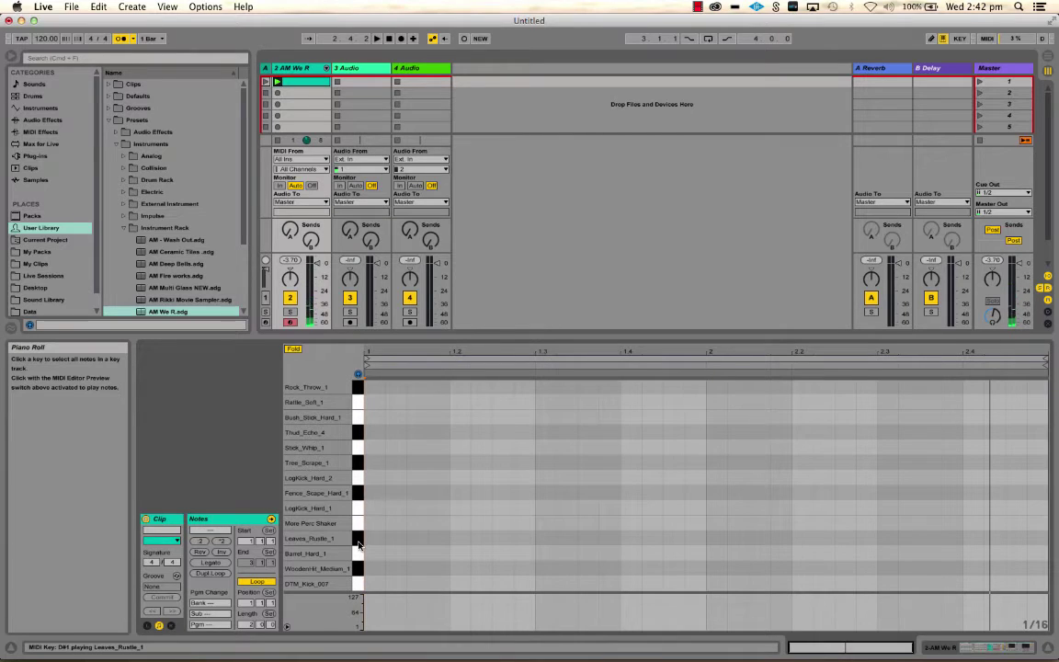
pyautogui.click(358, 544)
pyautogui.press('space')
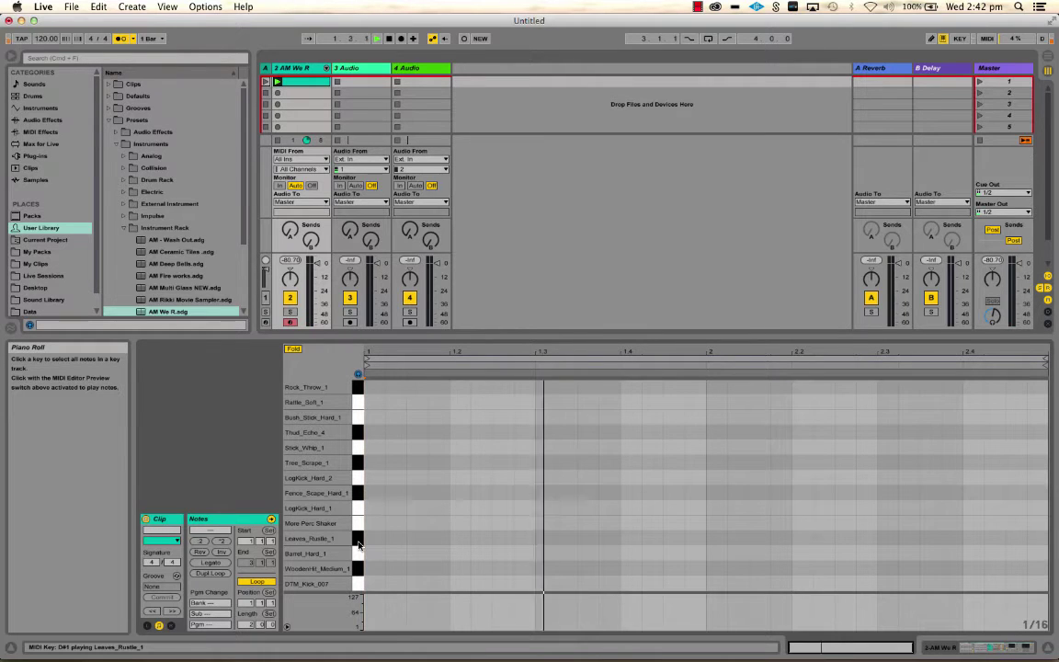
pyautogui.click(359, 544)
pyautogui.click(359, 544)
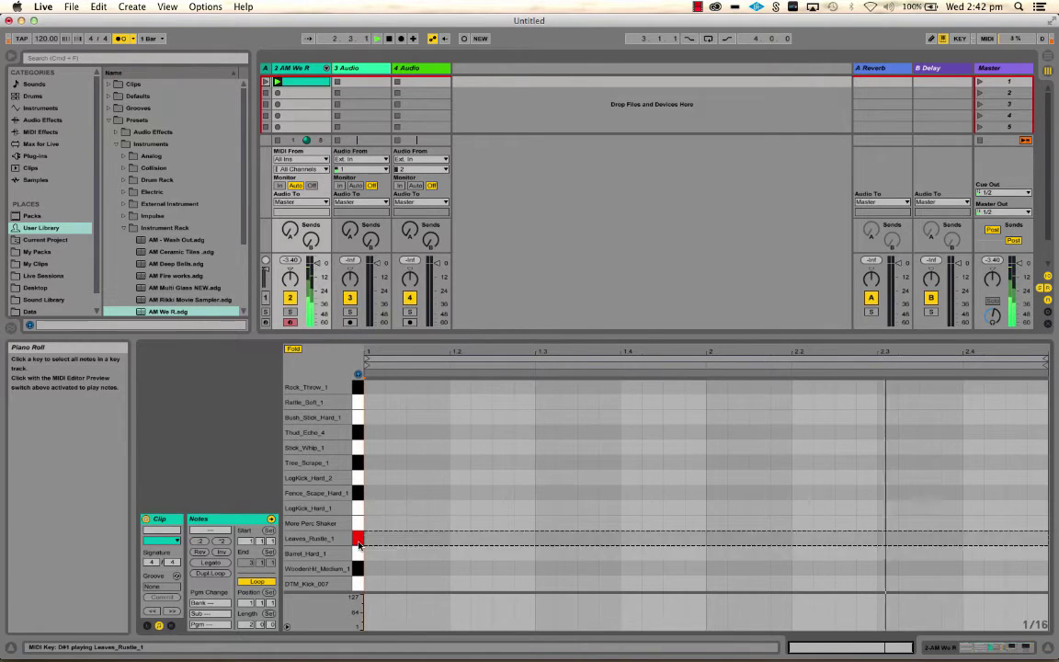
pyautogui.click(358, 544)
pyautogui.click(359, 544)
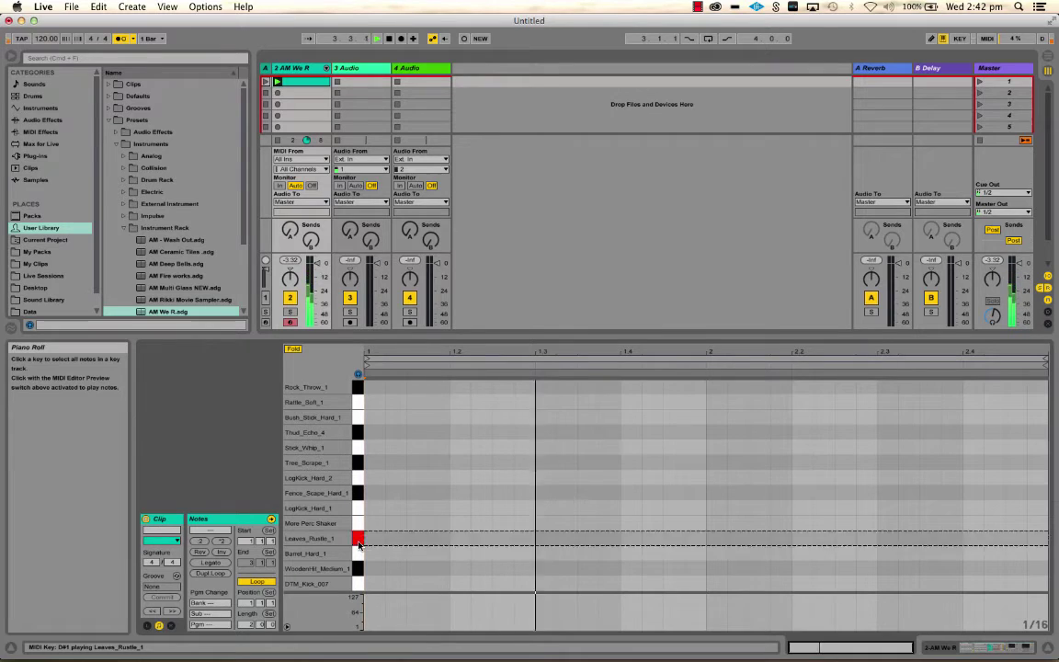
pyautogui.click(358, 544)
pyautogui.click(358, 544)
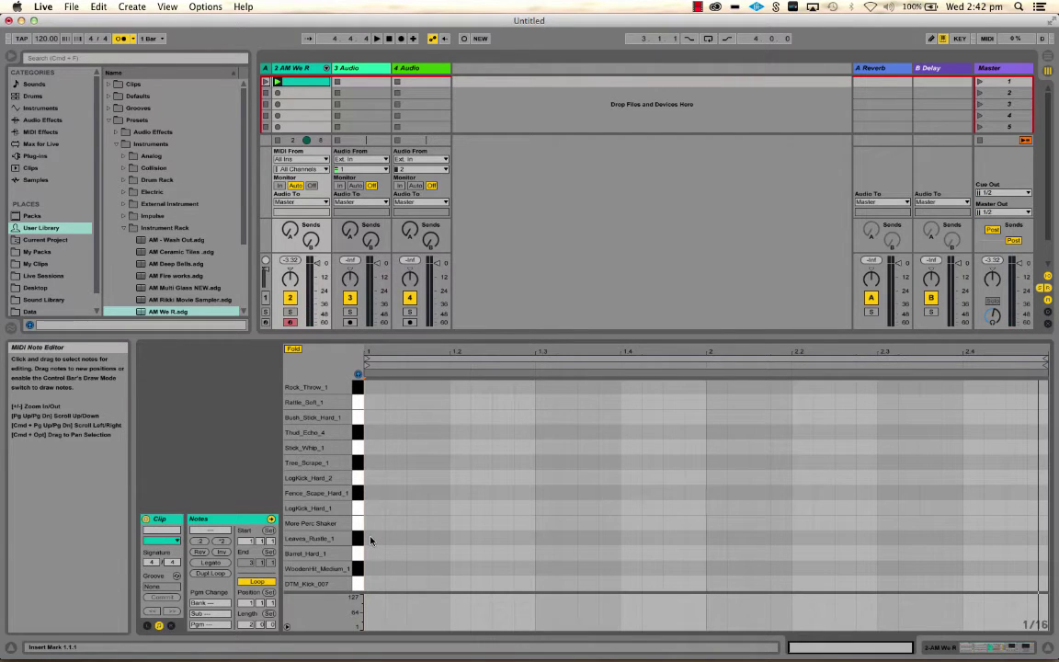
# Add a Leaves_Rustle_1 note at 1.1.1 and make it one beat long.
pyautogui.doubleClick(371, 539)
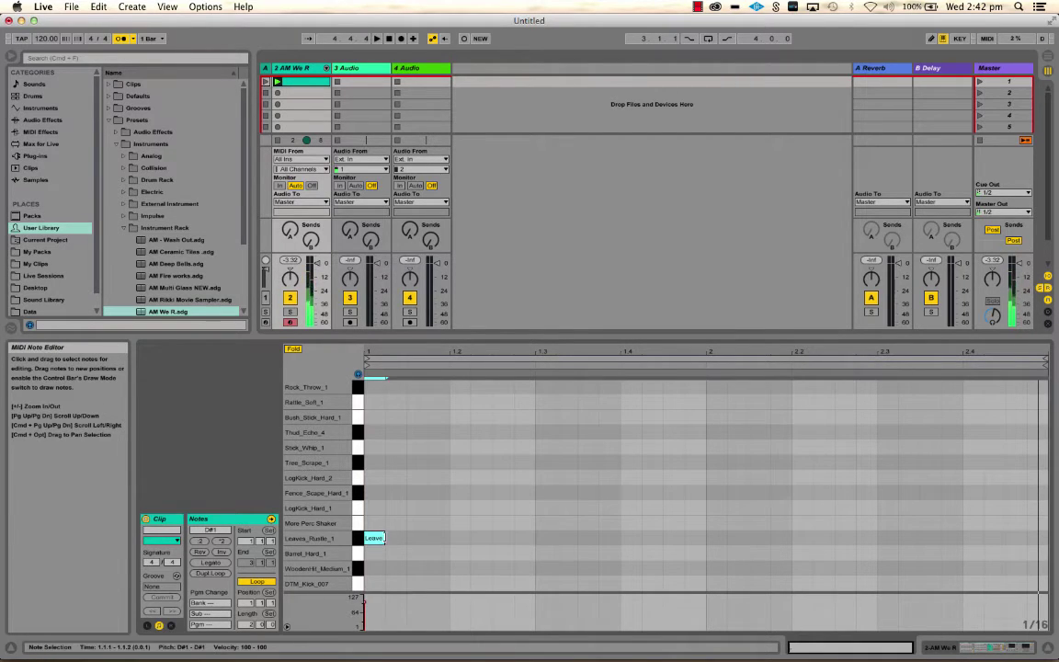
pyautogui.moveTo(385, 539); pyautogui.dragTo(448, 542)
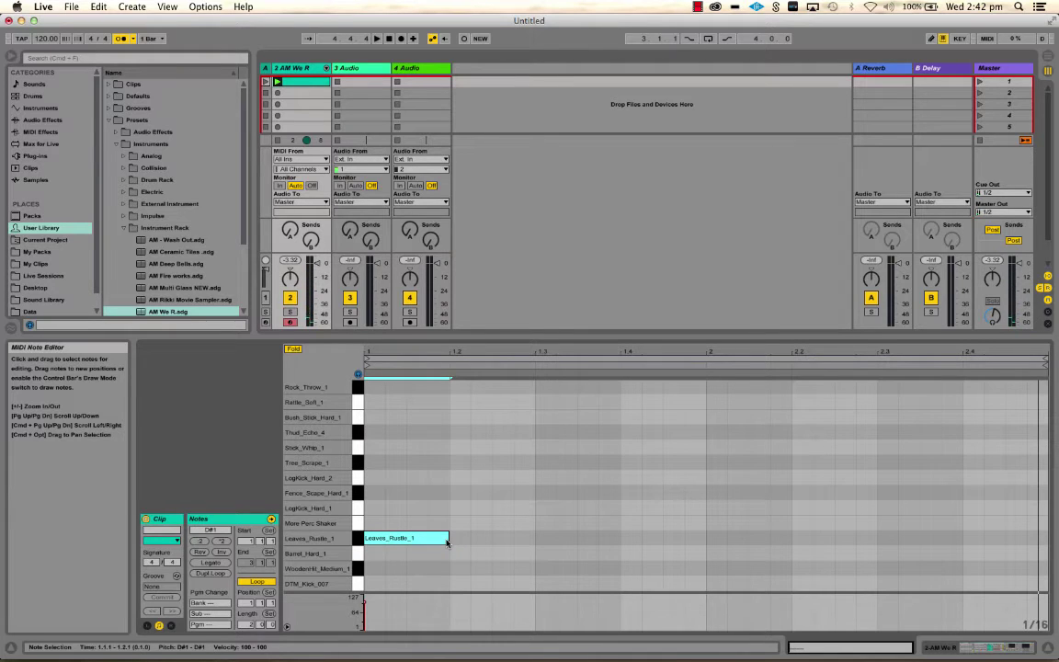
# Try filling both bars with one-beat duplicates of the Leaves_Rustle_1 note and play the result.
pyautogui.press('super+d')
pyautogui.press('super+d')
pyautogui.press('super+d')
pyautogui.press('super+d')
pyautogui.press('super+d')
pyautogui.press('super+d')
pyautogui.press('super+d')
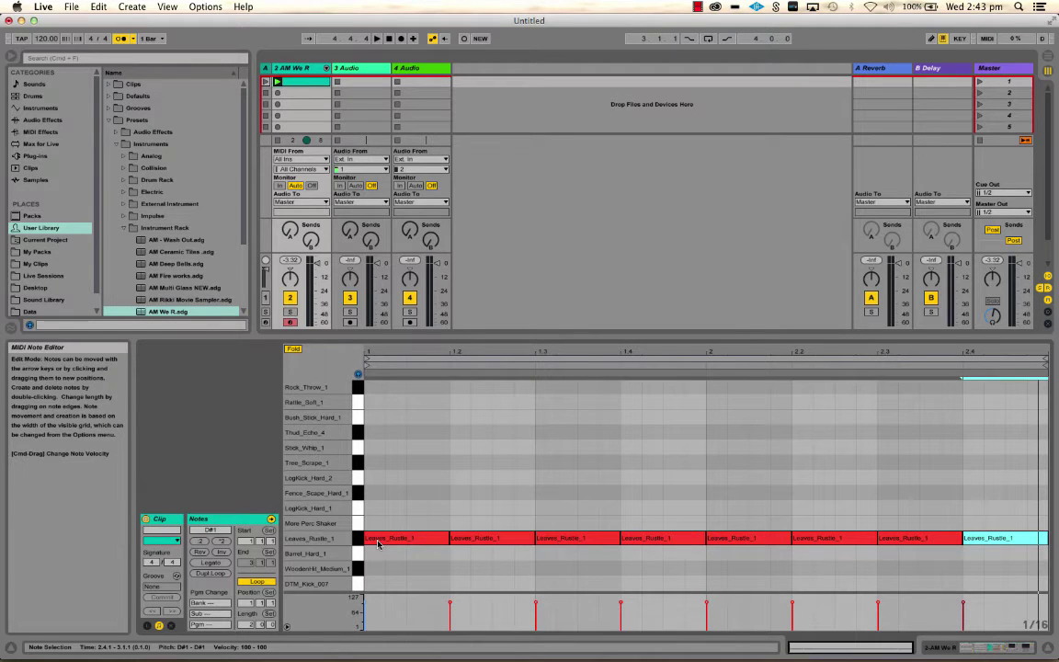
pyautogui.press('space')
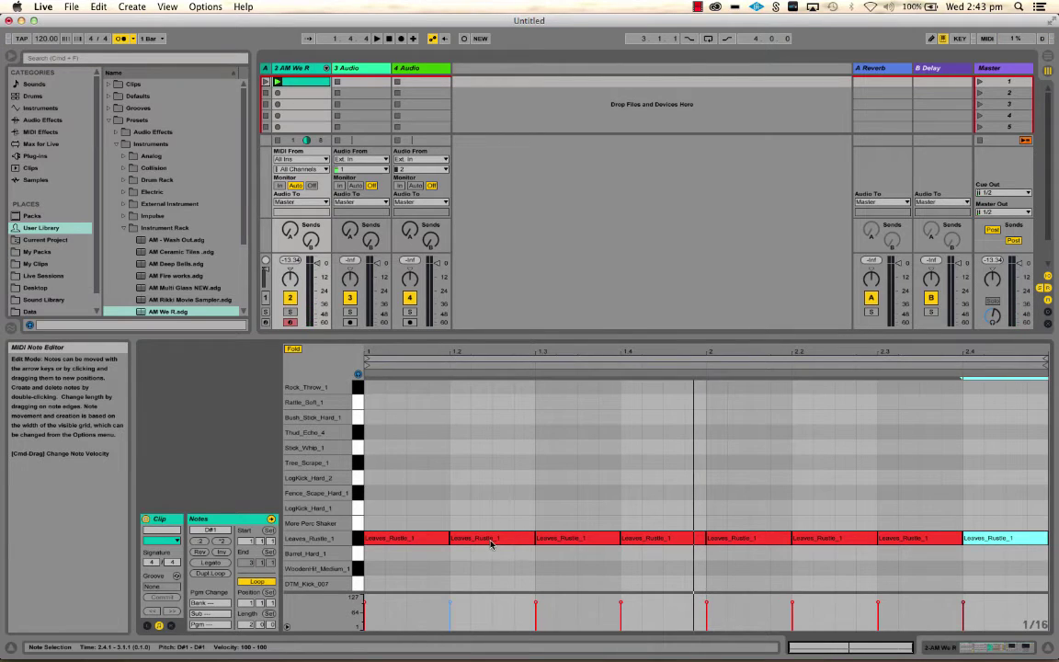
# Remove the one-beat Leaves_Rustle_1 duplicates, keeping only the first note at 1.1.1.
pyautogui.press('Left')
pyautogui.press('Left')
pyautogui.press('Left')
pyautogui.press('Left')
pyautogui.press('Left')
pyautogui.press('Left')
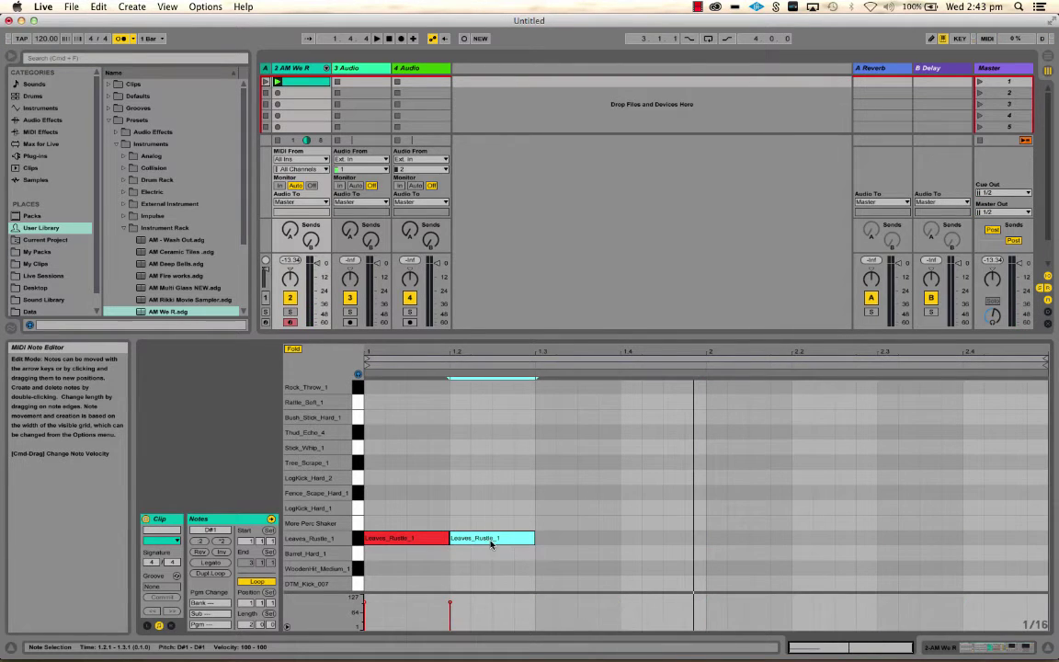
pyautogui.press('Left')
# Lengthen the first Leaves_Rustle_1 note to two beats and duplicate it three times to fill the two-bar loop.
pyautogui.moveTo(450, 538); pyautogui.dragTo(535, 538)
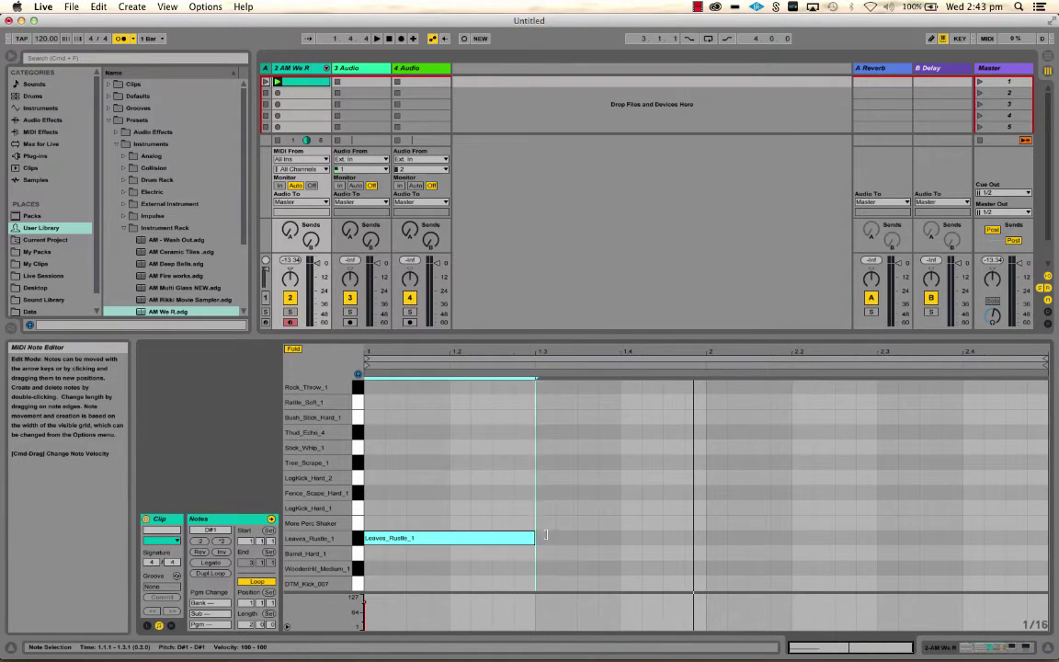
pyautogui.press('super+d')
pyautogui.press('super+d')
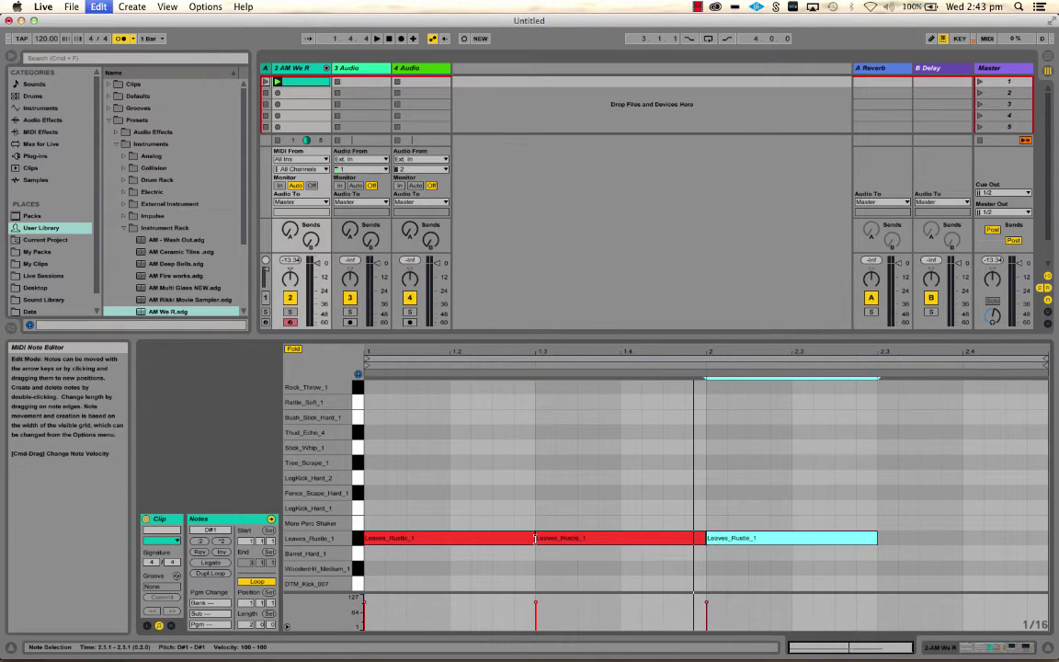
pyautogui.press('super+d')
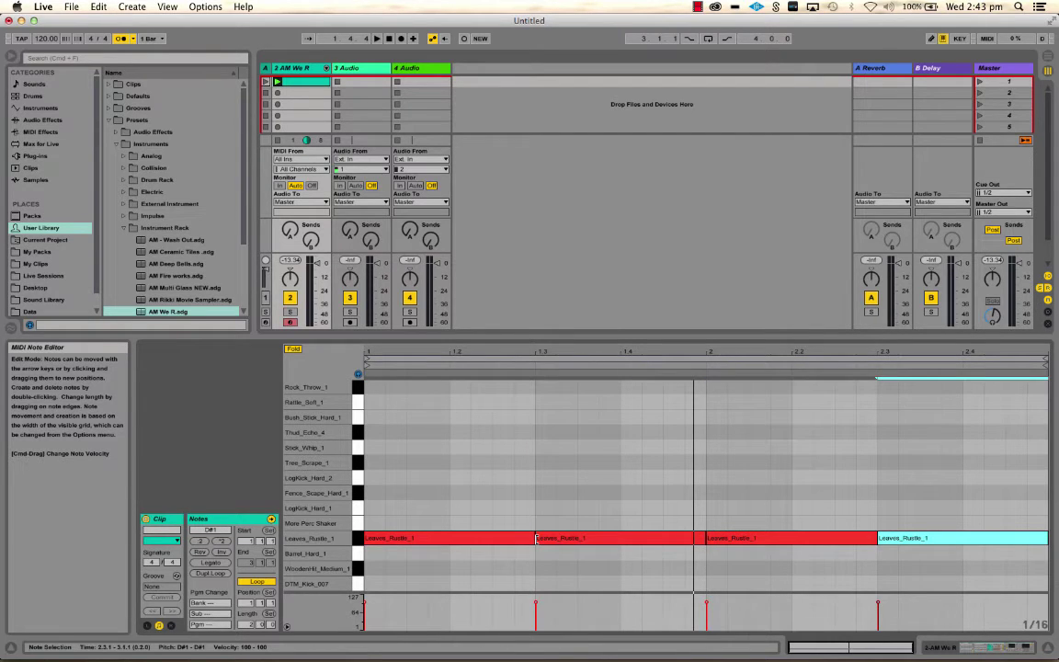
# Play the Leaves_Rustle_1 loop, turn off the metronome, and stop playback.
pyautogui.press('space')
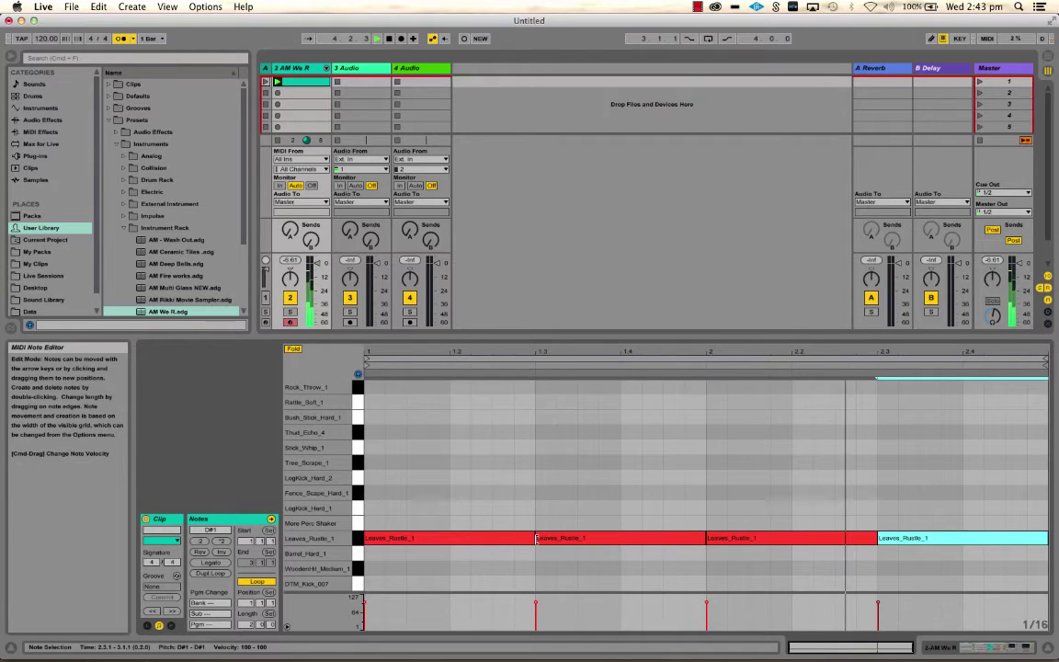
pyautogui.click(119, 39)
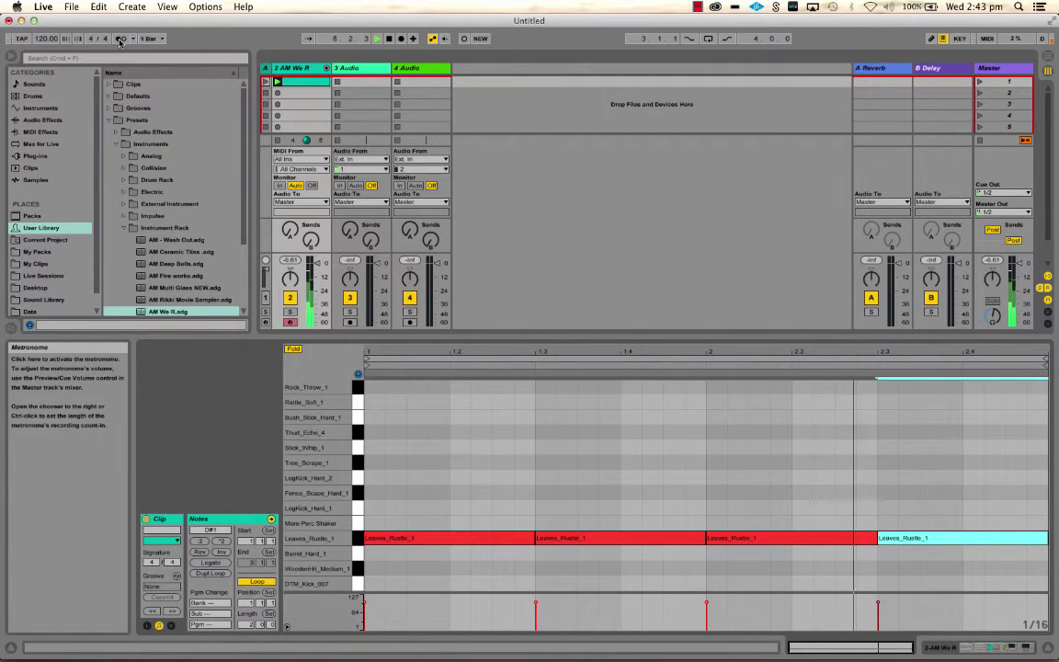
pyautogui.press('space')
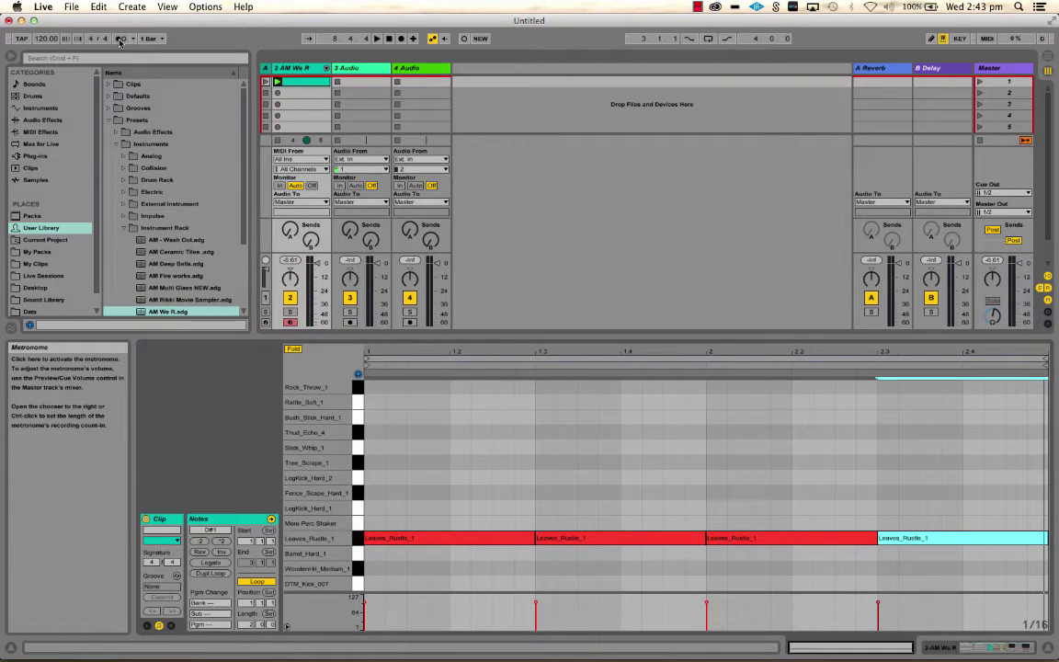
pyautogui.press('super+z')
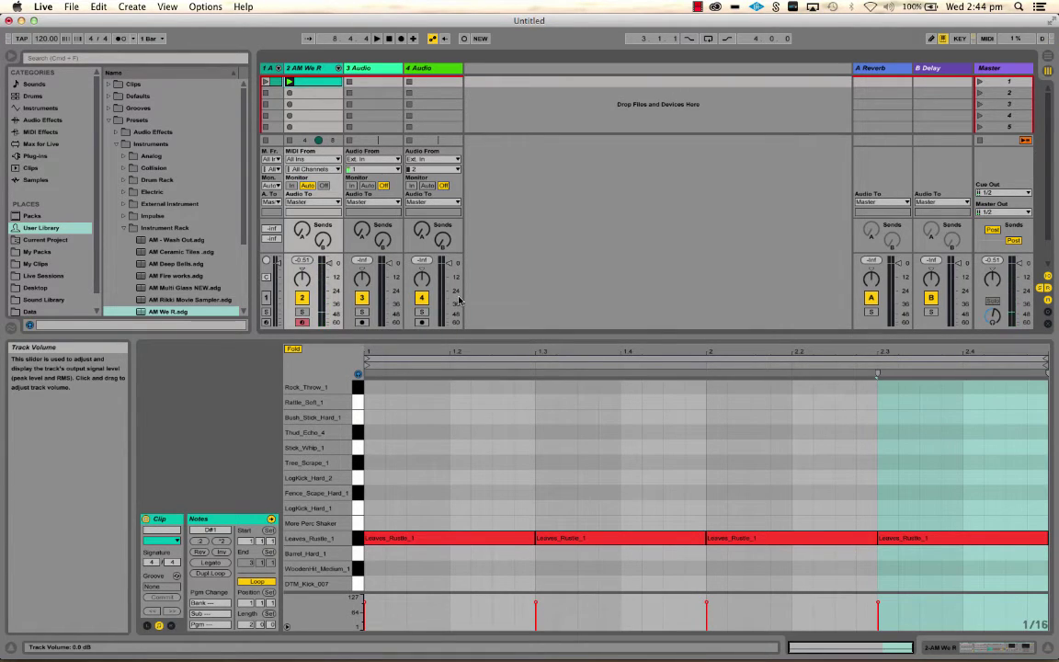
pyautogui.press('space')
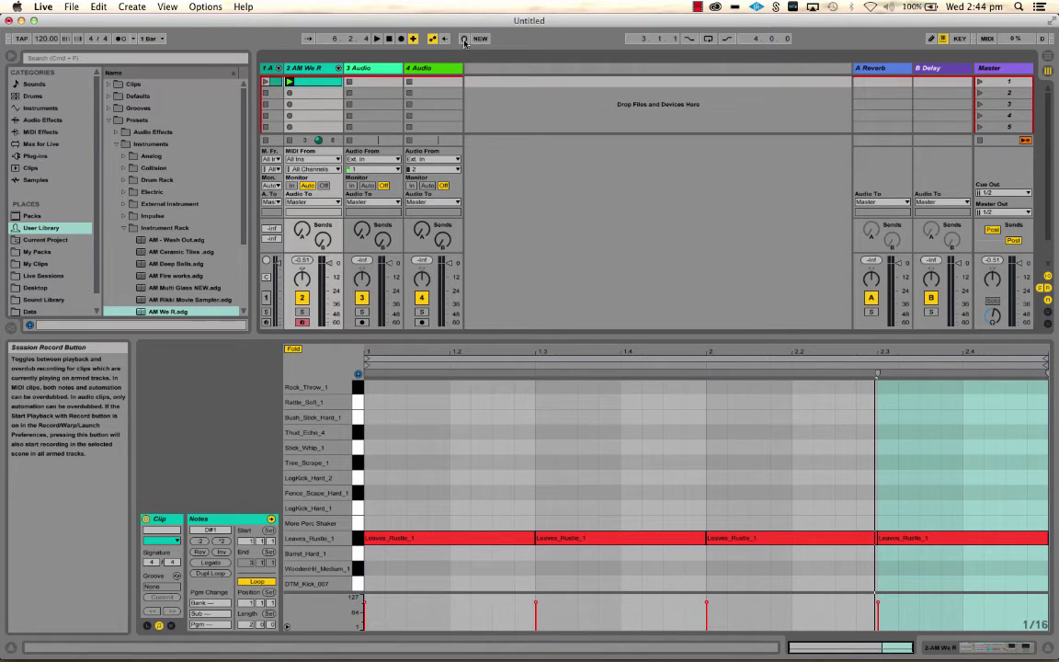
# Record three DTM_Kick_007 hits into the playing clip, near 1.1, 1.2.4 and 2.1, and end the recording.
pyautogui.click(464, 40)
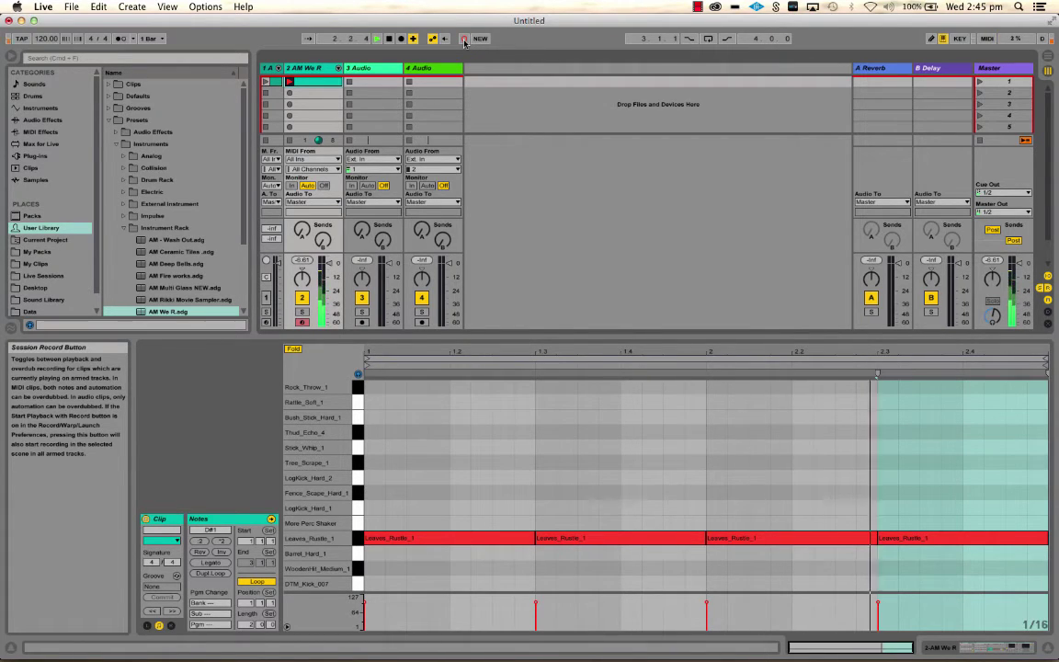
pyautogui.press('a')
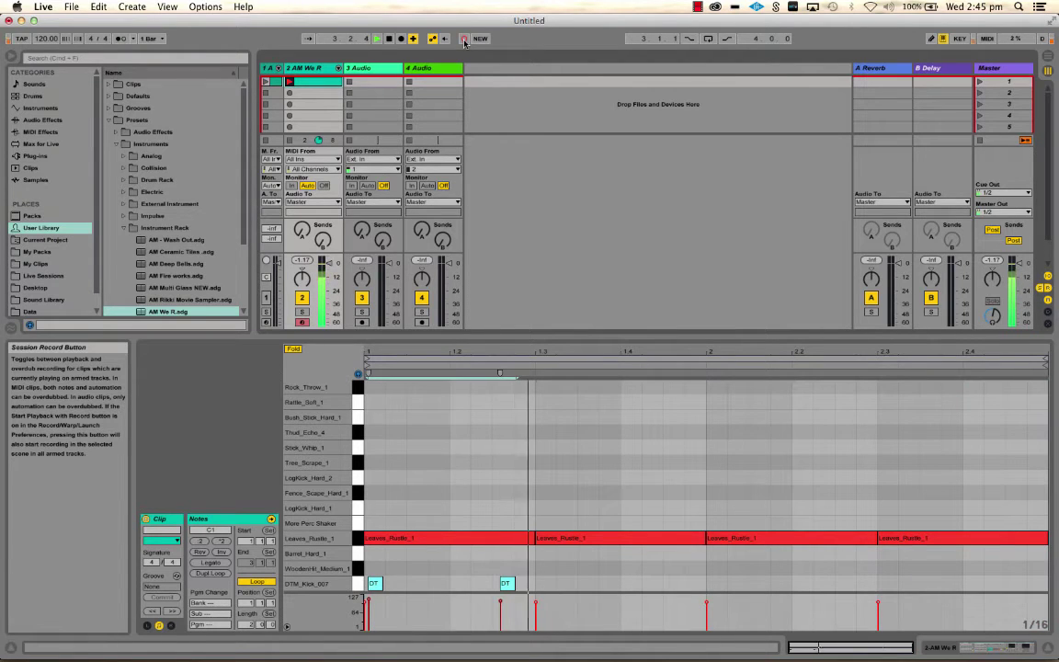
pyautogui.press('a')
pyautogui.press('a')
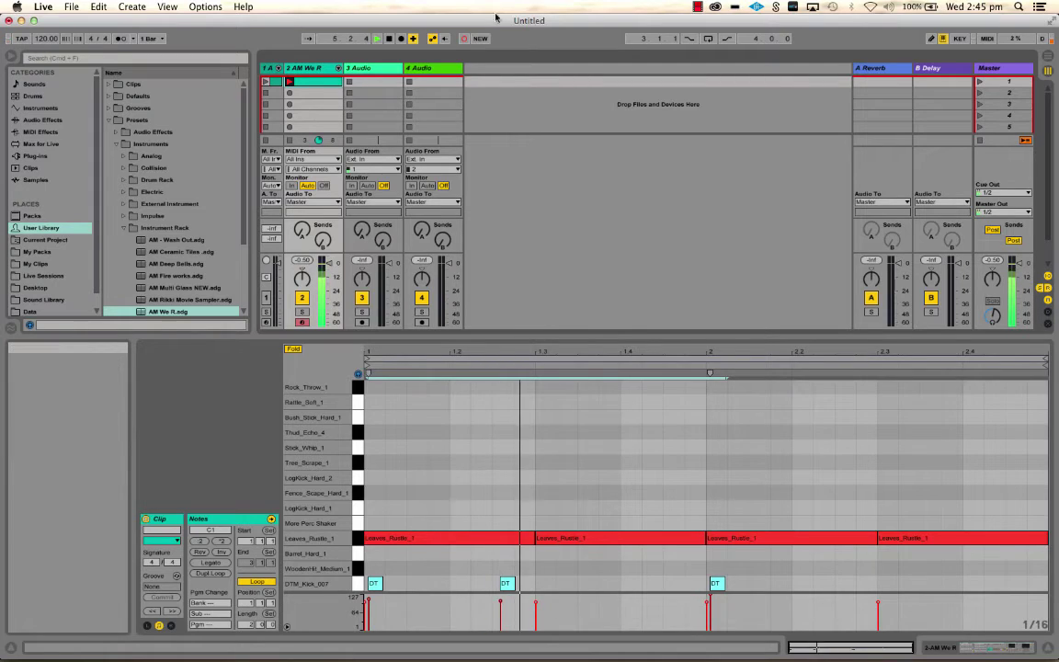
pyautogui.click(463, 41)
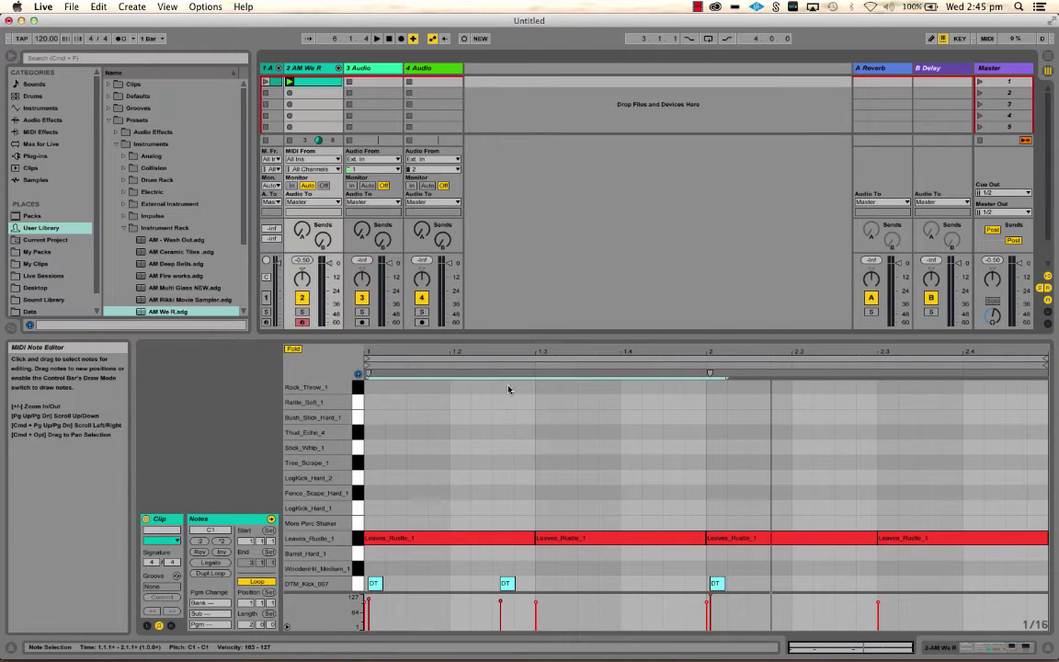
# Nudge the three recorded DTM_Kick_007 notes together slightly earlier, keeping them off the grid.
pyautogui.moveTo(510, 356); pyautogui.dragTo(510, 386)
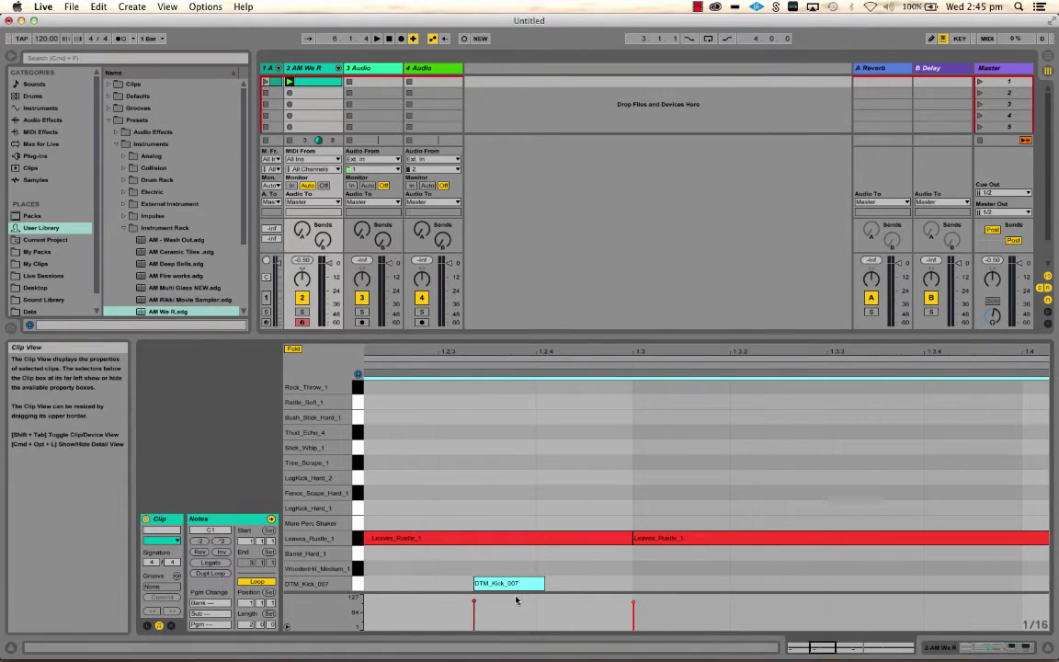
pyautogui.moveTo(510, 582)
pyautogui.mouseDown()
pyautogui.moveTo(491, 583)
pyautogui.moveTo(505, 582)
pyautogui.mouseUp()
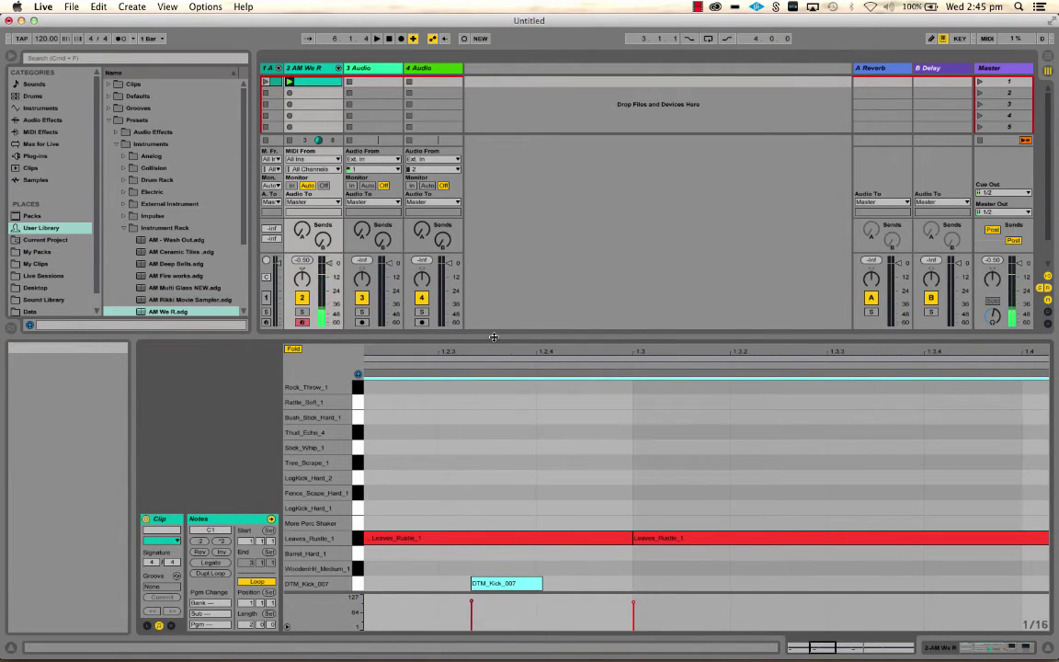
pyautogui.moveTo(494, 356); pyautogui.dragTo(504, 351)
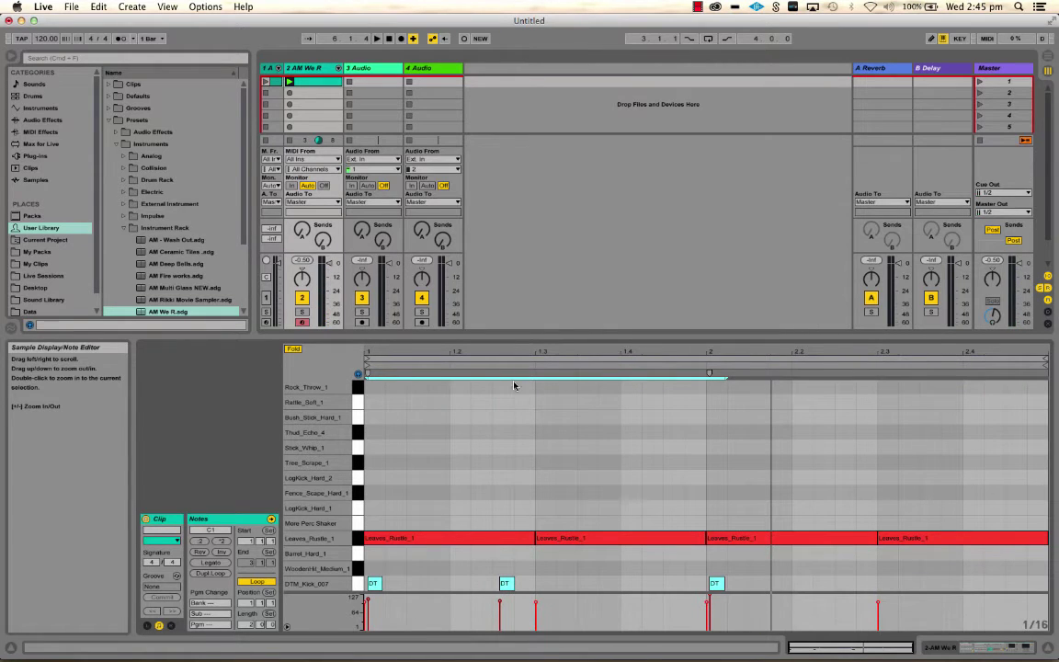
pyautogui.click(390, 370)
pyautogui.moveTo(708, 372); pyautogui.dragTo(515, 459)
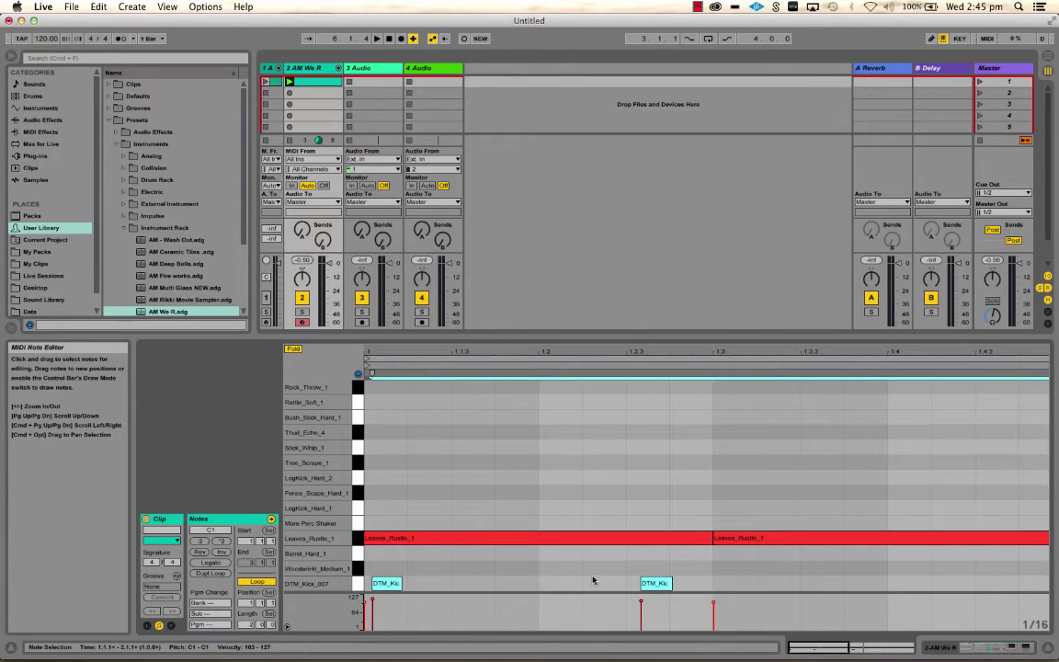
pyautogui.press('super+Left')
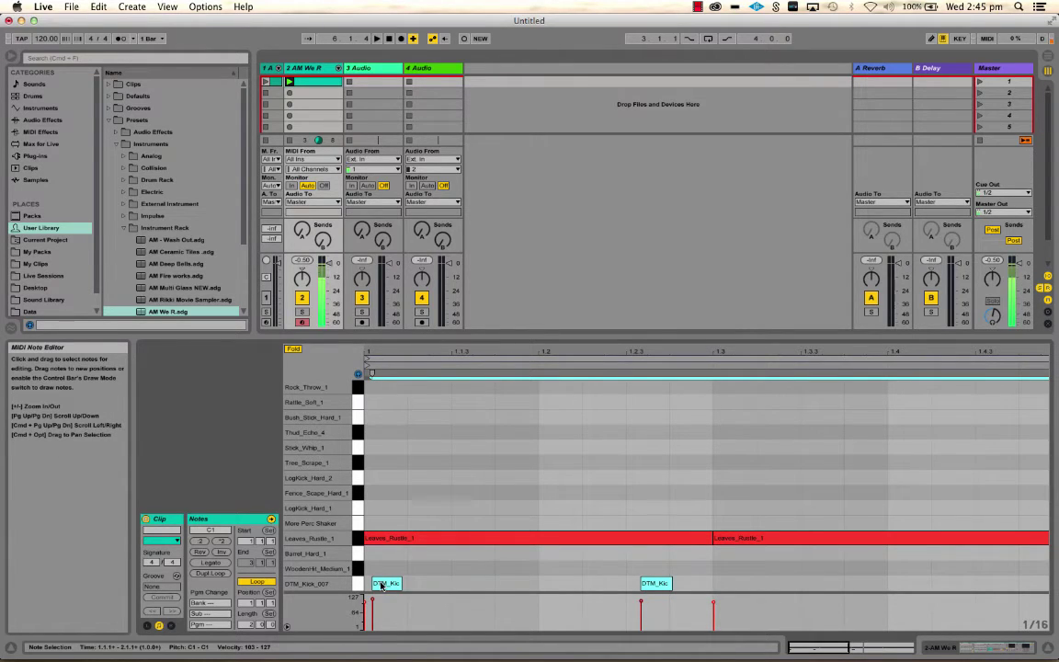
pyautogui.press('super+Right')
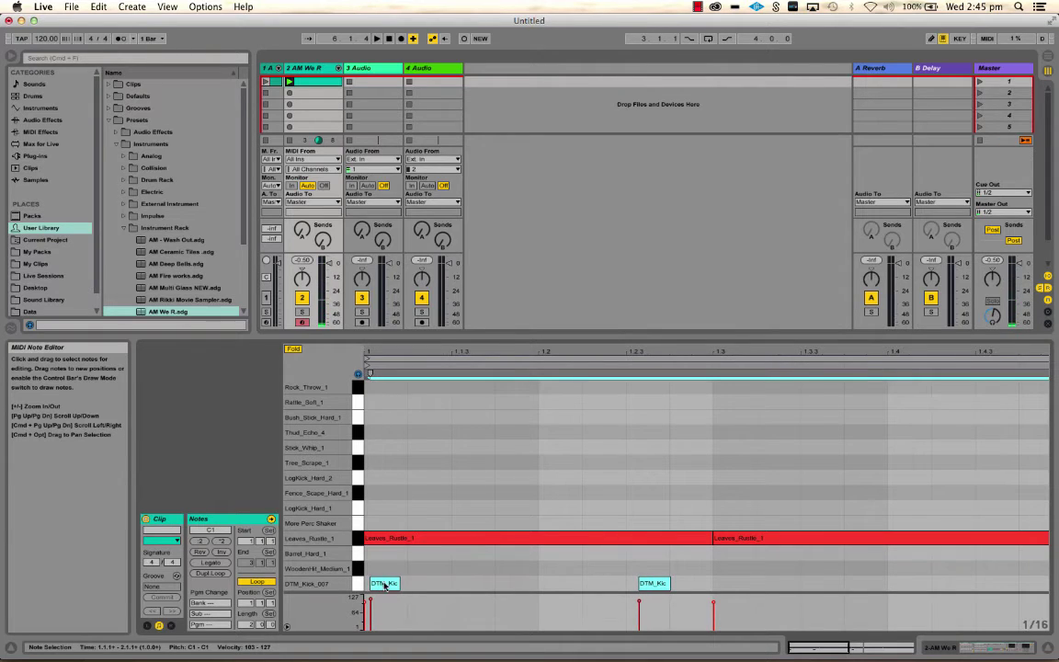
# Move the first DTM_Kick_007 note to 1.1.1 and the last one closer to the start of bar 2, then play the loop.
pyautogui.click(414, 574)
pyautogui.moveTo(386, 586); pyautogui.dragTo(381, 585)
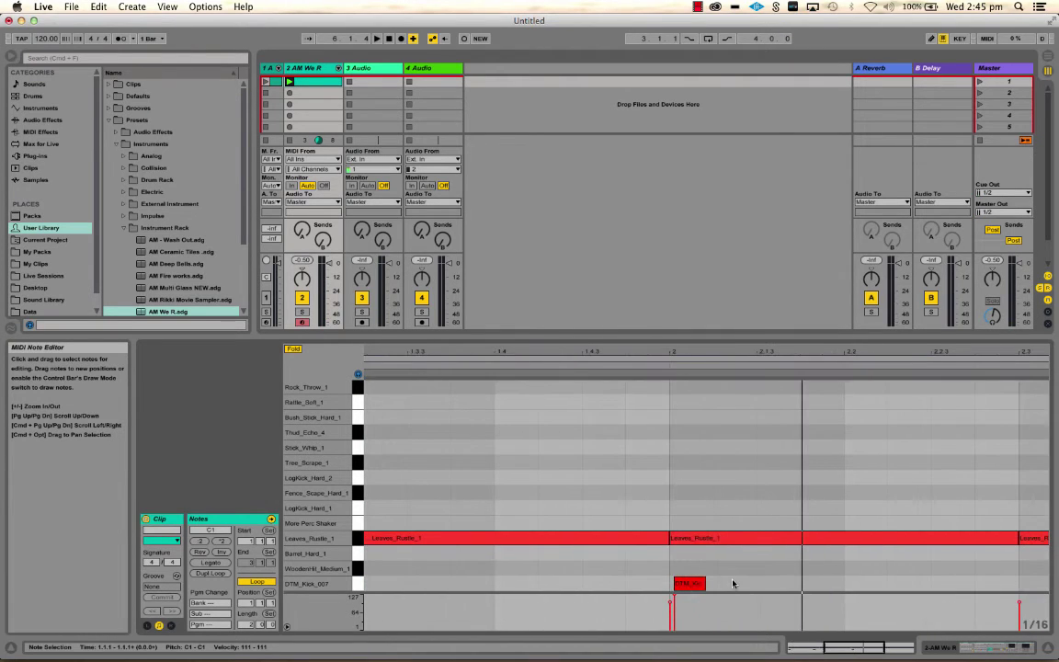
pyautogui.moveTo(691, 583); pyautogui.dragTo(688, 583)
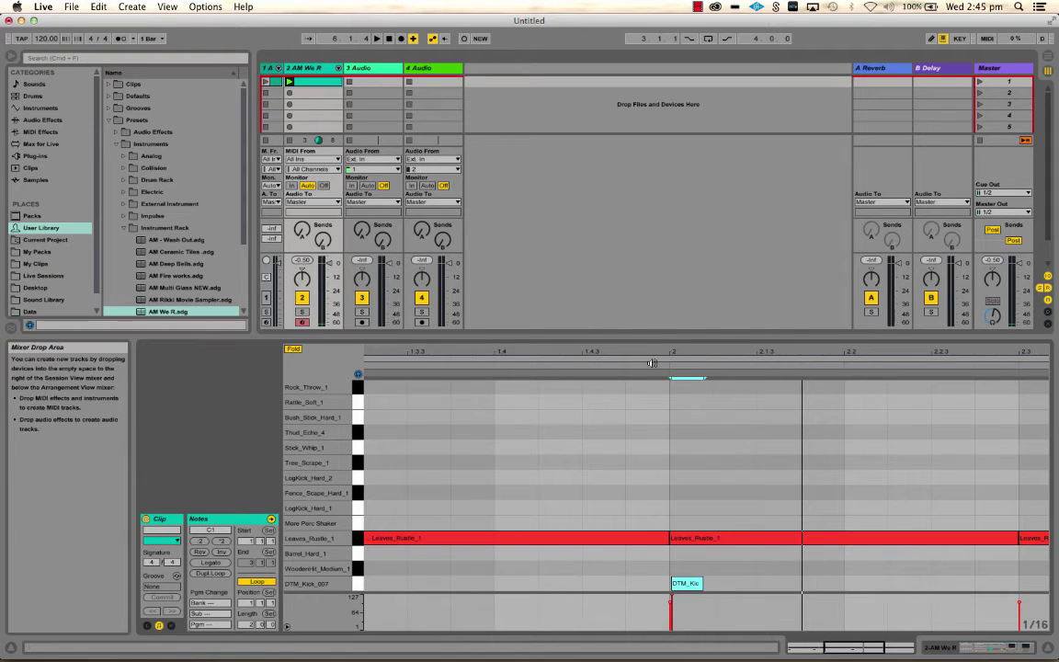
pyautogui.moveTo(647, 348); pyautogui.dragTo(695, 317)
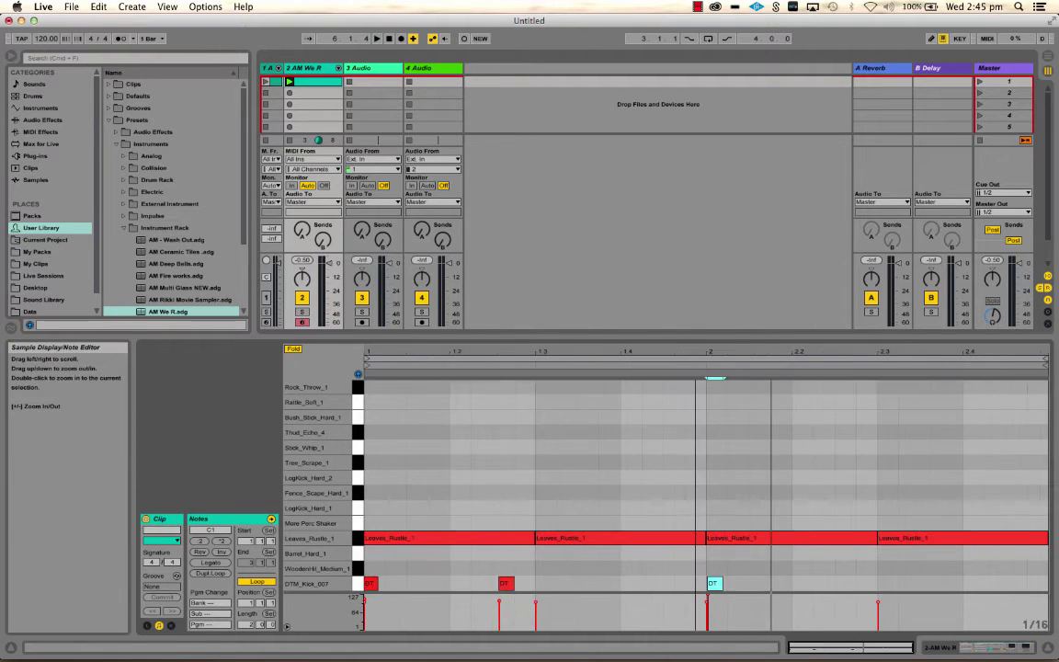
pyautogui.press('space')
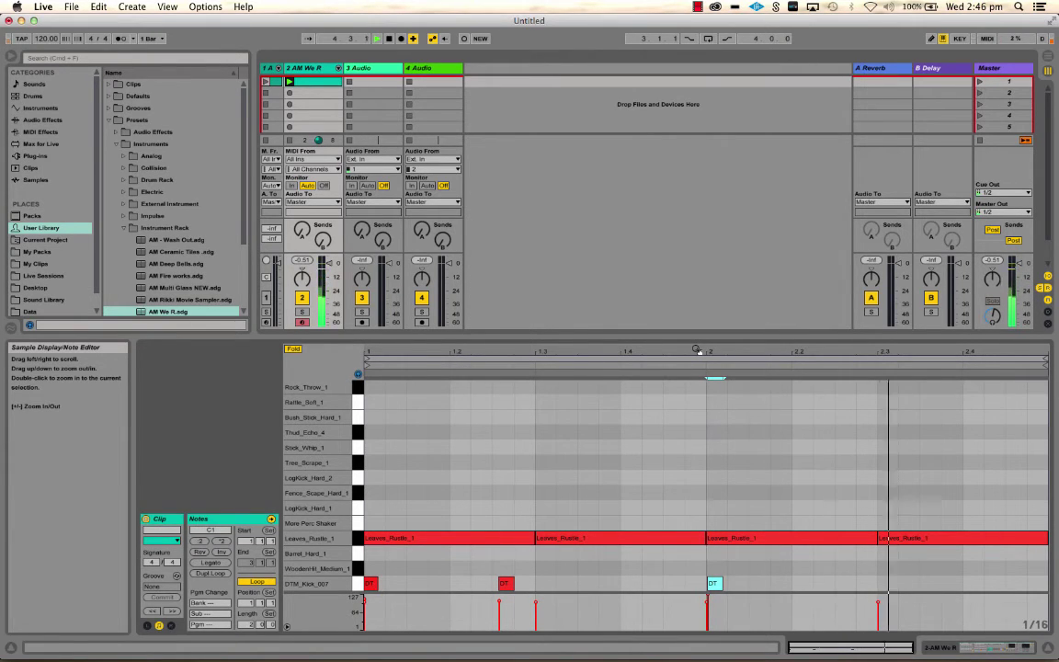
pyautogui.click(310, 82)
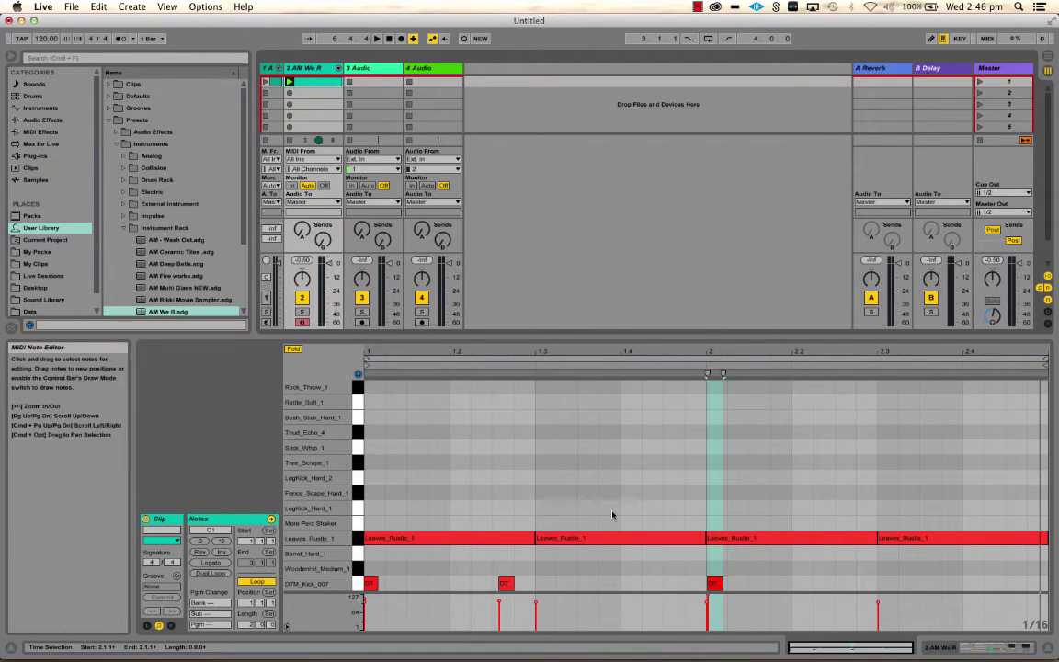
# Add sixteenth-long WoodenHit_Medium_1 notes at 1.4.1 and 2.4.1 and play the loop.
pyautogui.doubleClick(625, 569)
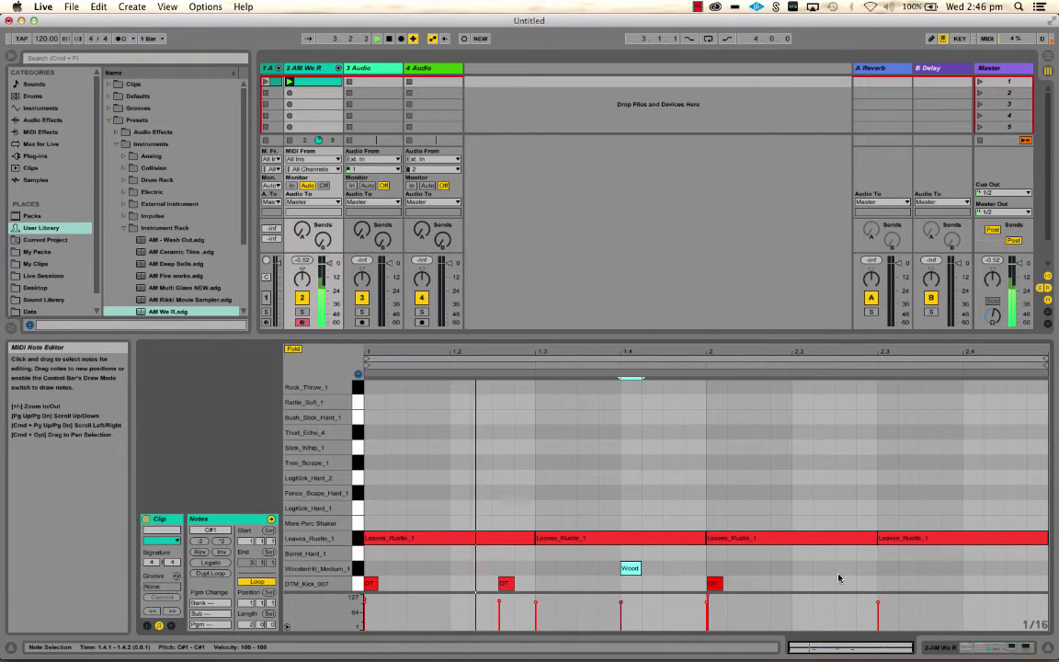
pyautogui.doubleClick(977, 569)
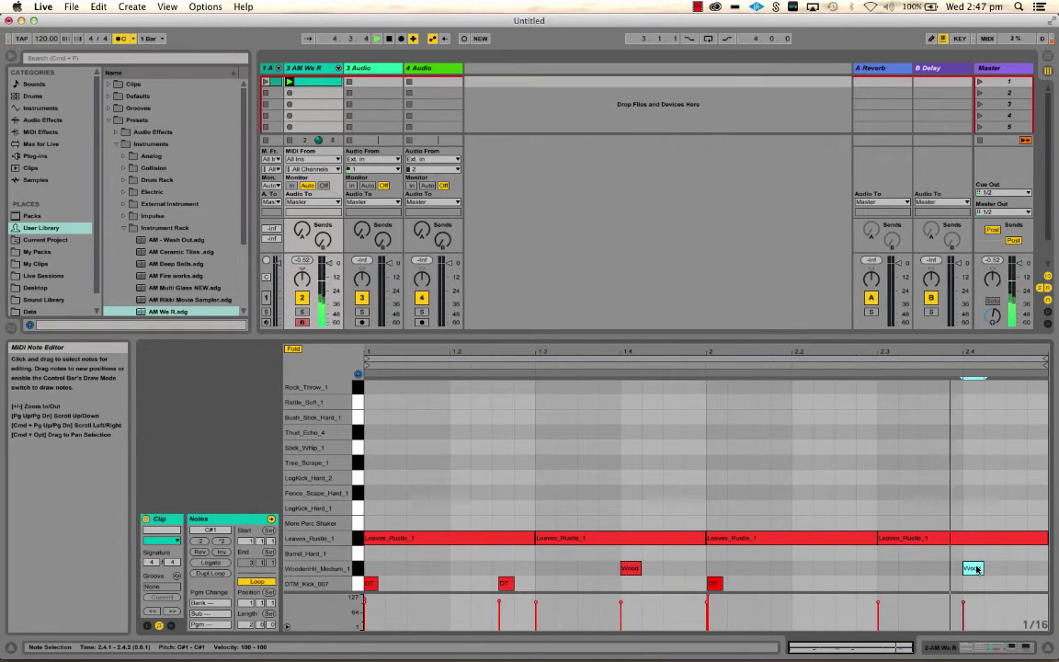
pyautogui.click(519, 483)
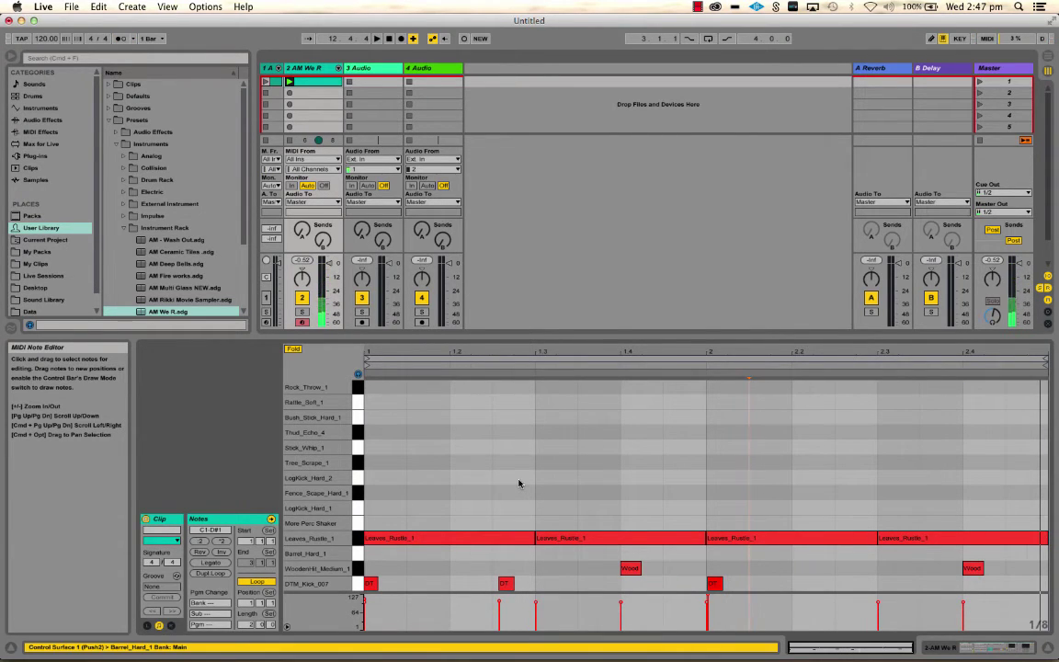
pyautogui.press('space')
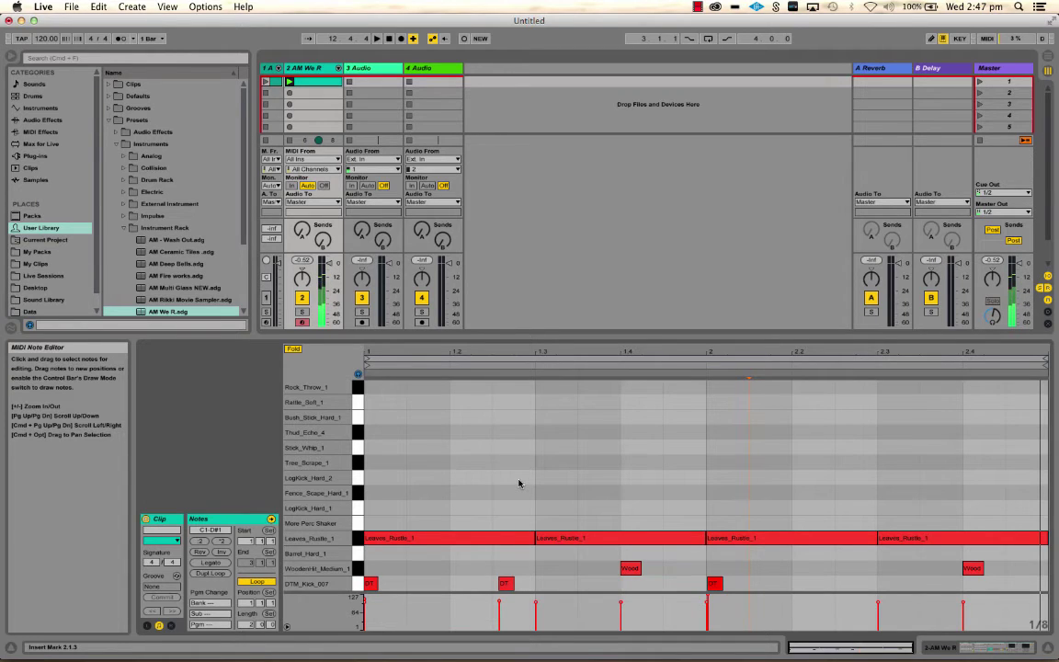
pyautogui.press('space')
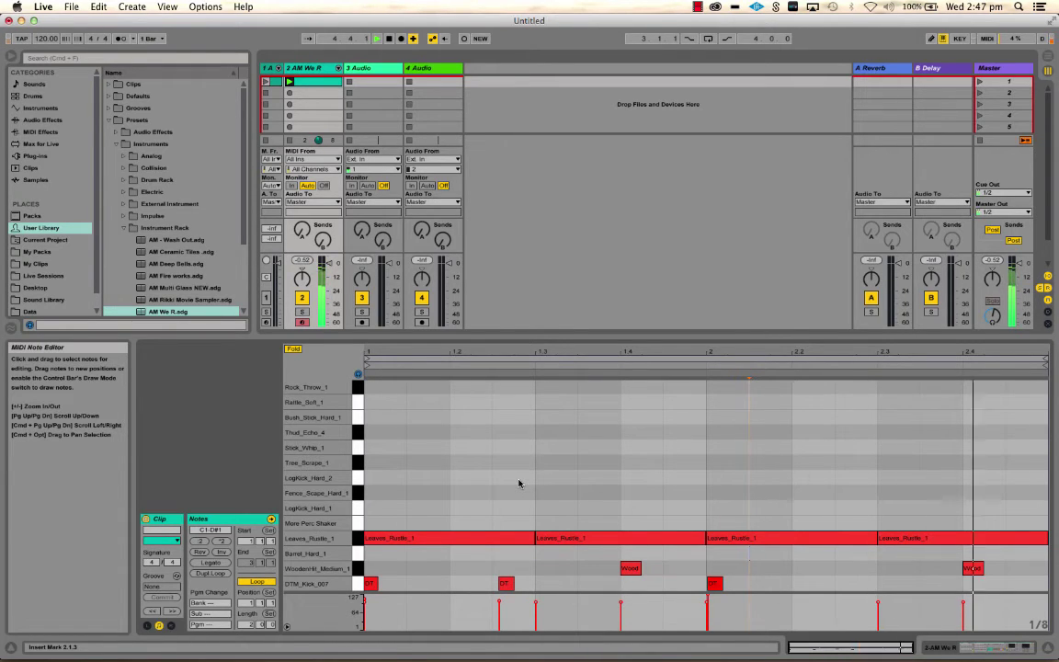
# Add an eighth note at 1.1.3 on More Perc Shaker and move it down to Barrel_Hard_1.
pyautogui.doubleClick(435, 523)
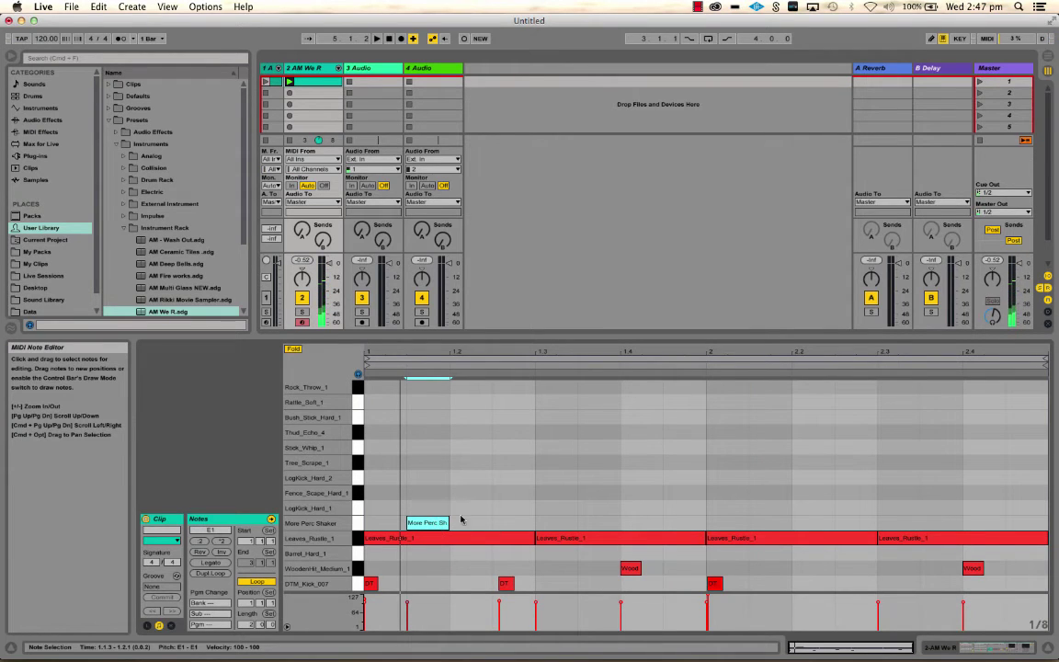
pyautogui.press('Down')
pyautogui.press('Down')
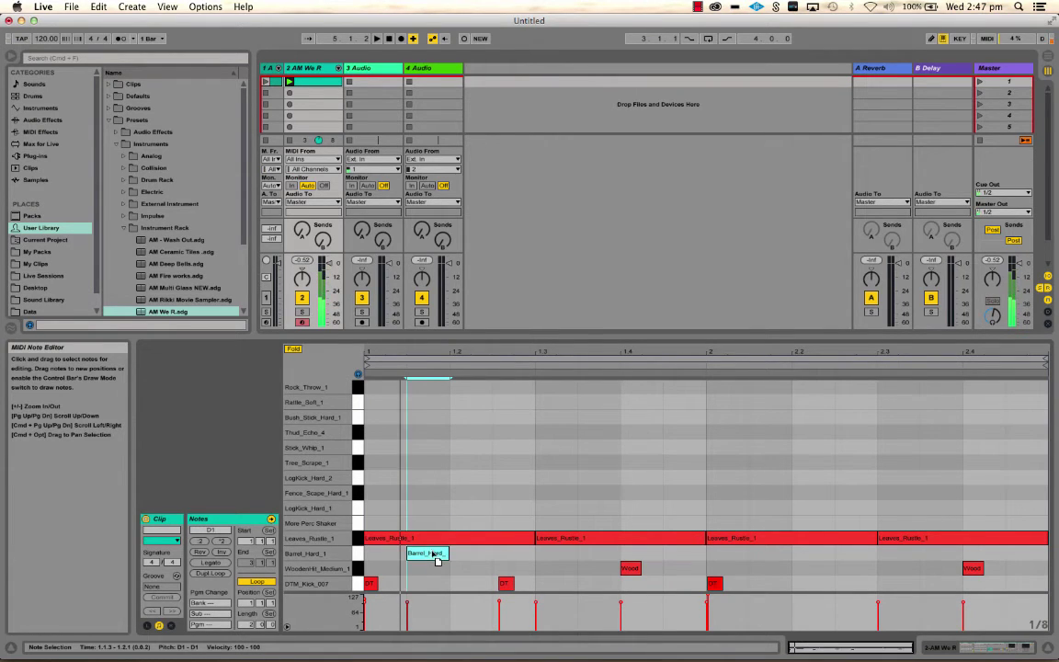
# Add an eighth-long Barrel_Hard_1 note at 1.2.3 and duplicate the pair with the 1.1.3 note across the two bars.
pyautogui.doubleClick(508, 552)
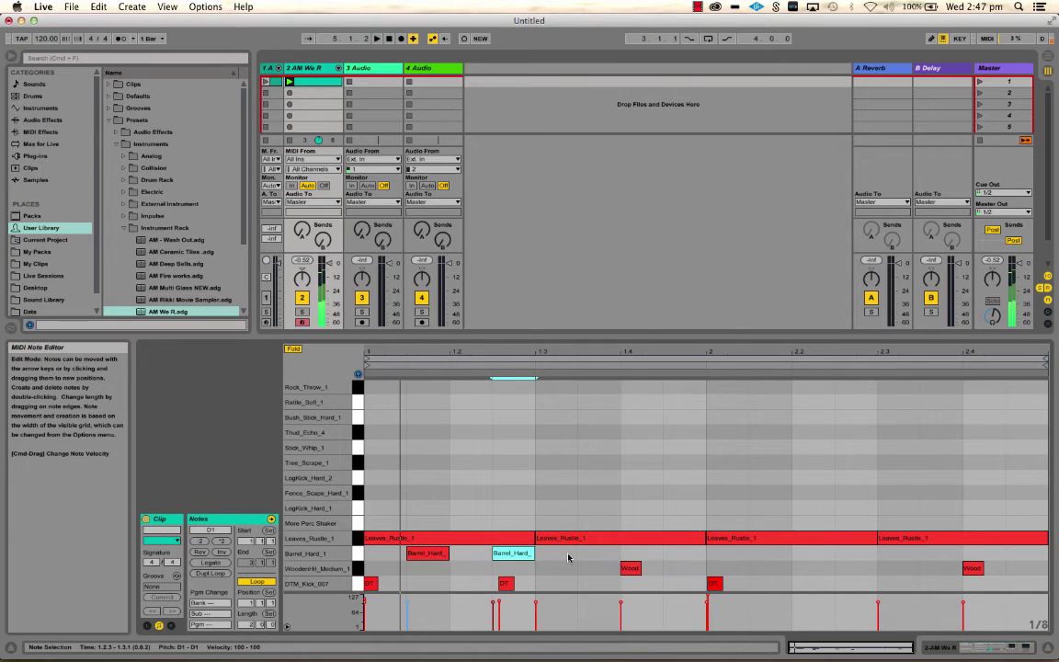
pyautogui.keyDown('shift'); pyautogui.click(423, 554); pyautogui.keyUp('shift')
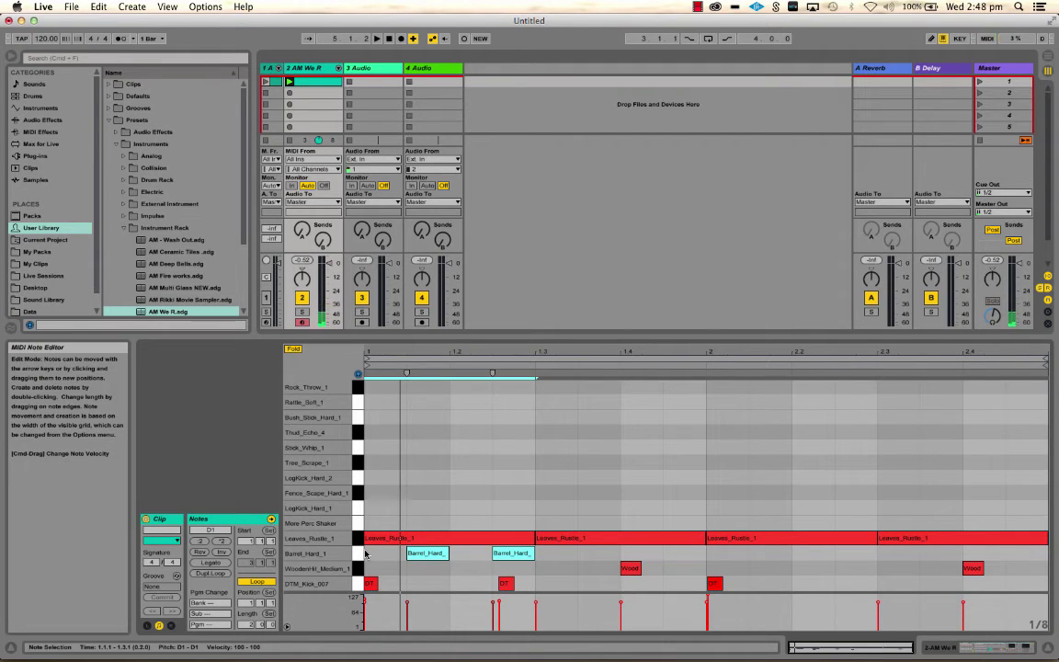
pyautogui.press('super+d')
pyautogui.press('super+d')
pyautogui.press('super+d')
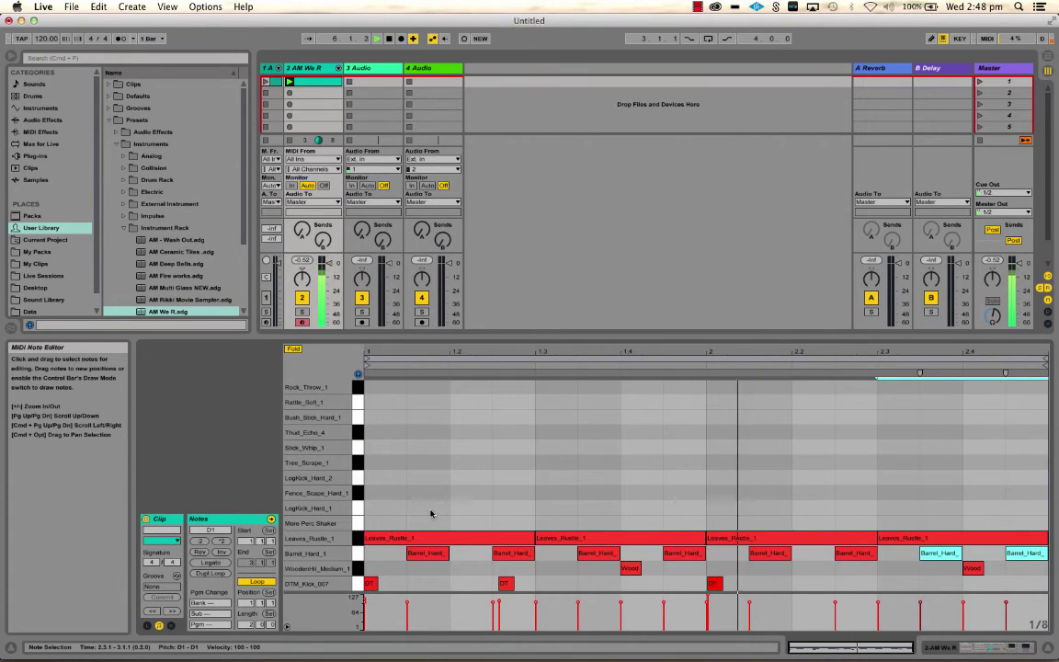
# Copy all Barrel_Hard_1 notes up to the More Perc Shaker row and play the loop.
pyautogui.click(356, 554)
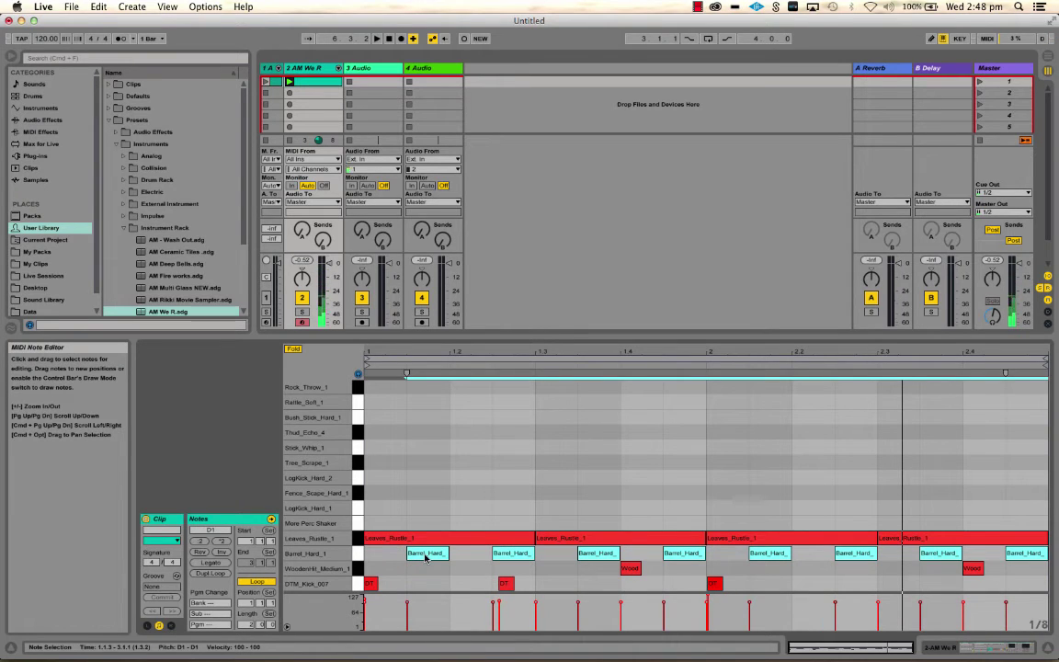
pyautogui.moveTo(429, 556); pyautogui.dragTo(424, 527)
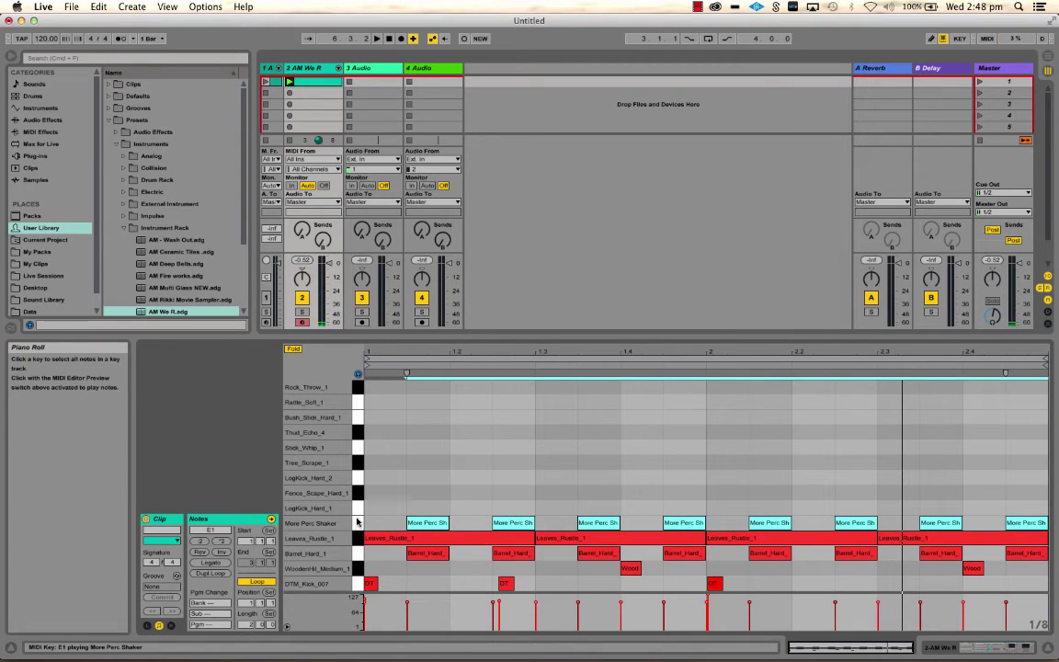
pyautogui.press('space')
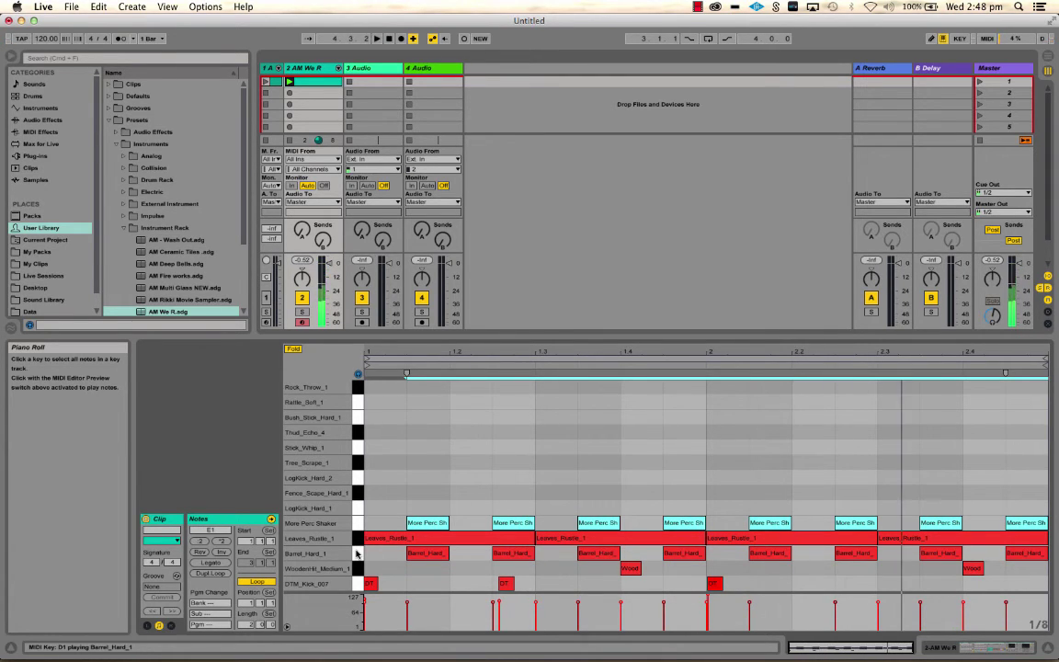
# Lower the velocity of all Barrel_Hard_1 notes to 67 and play the loop.
pyautogui.click(357, 553)
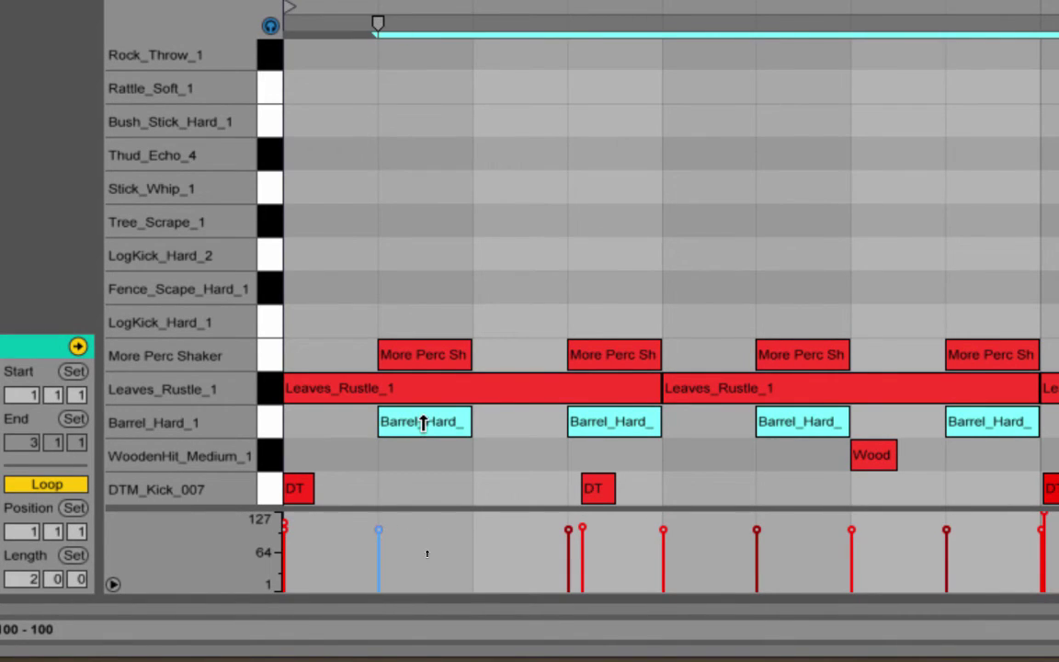
pyautogui.moveTo(422, 423); pyautogui.dragTo(422, 427)
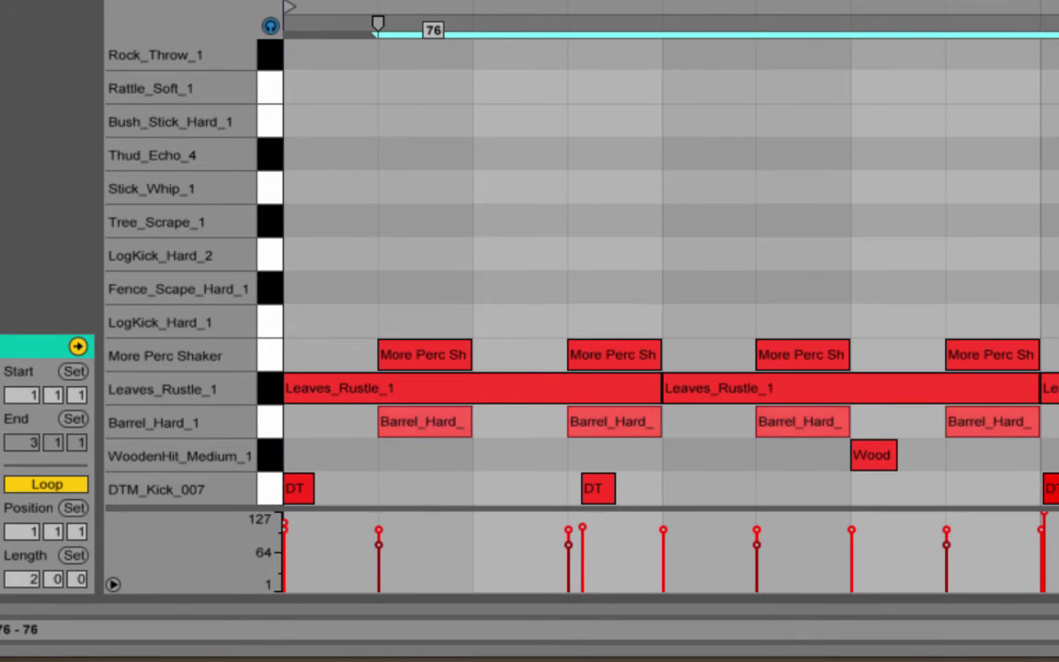
pyautogui.click(422, 424)
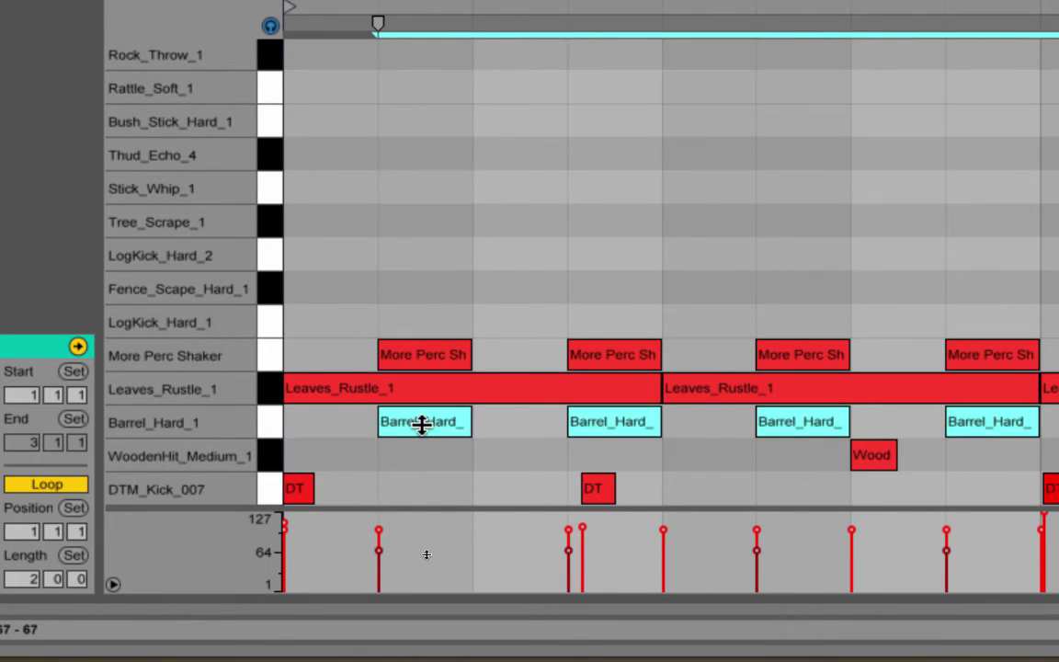
pyautogui.press('space')
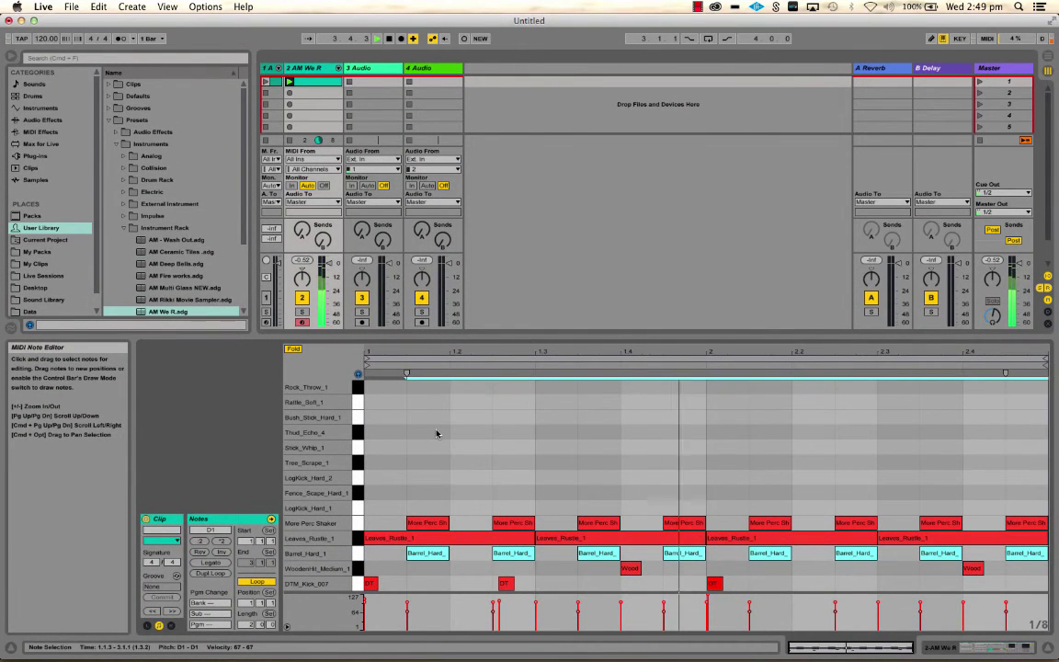
# Lower the velocity of every other More Perc Shaker note from 1.1.3, using 72 at 1.3.3 and 67 at 2.3.3, and play the loop.
pyautogui.click(433, 522)
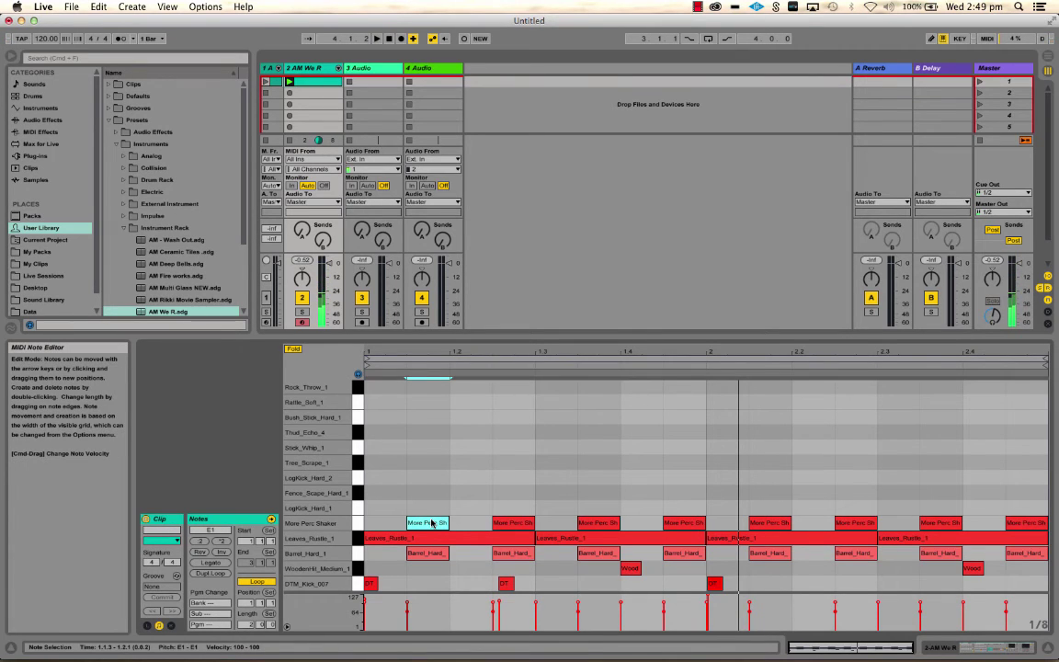
pyautogui.moveTo(431, 520); pyautogui.dragTo(431, 543)
pyautogui.click(577, 611)
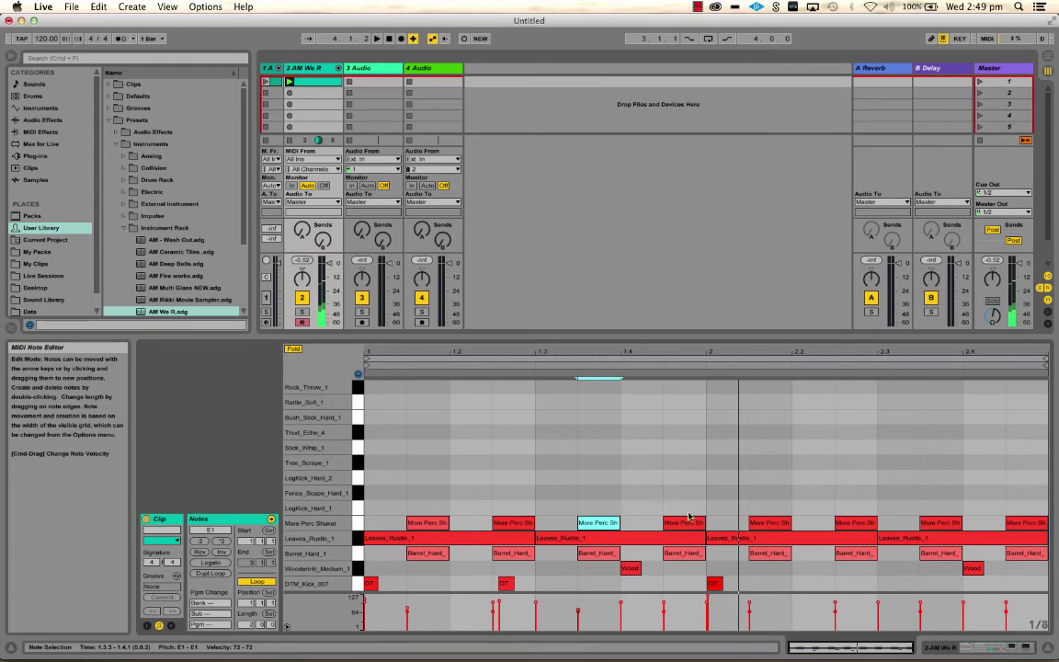
pyautogui.click(759, 521)
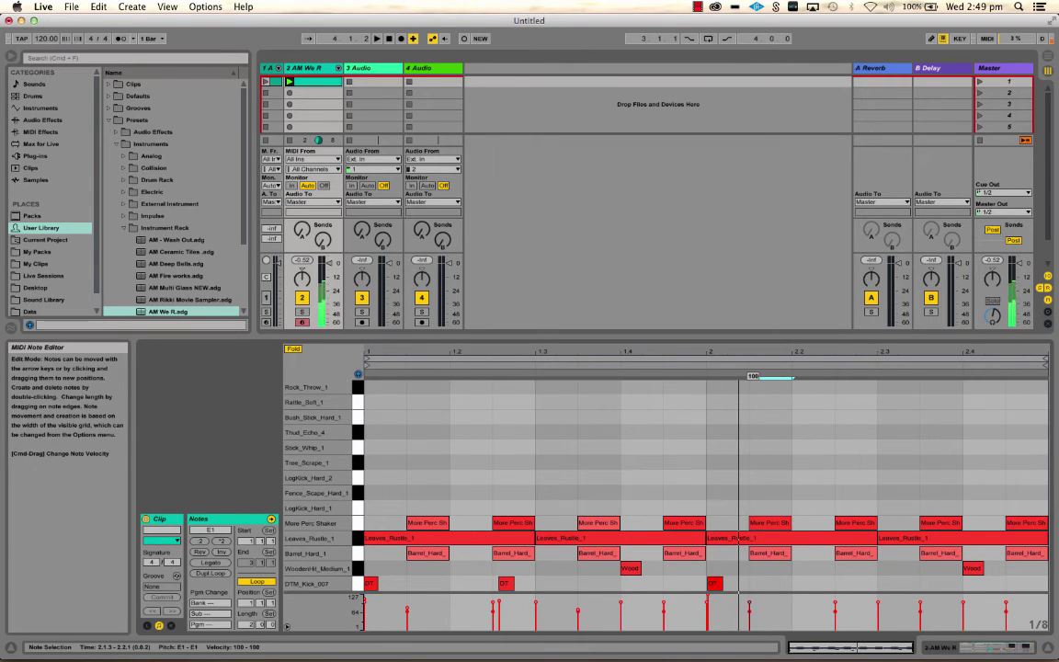
pyautogui.click(932, 522)
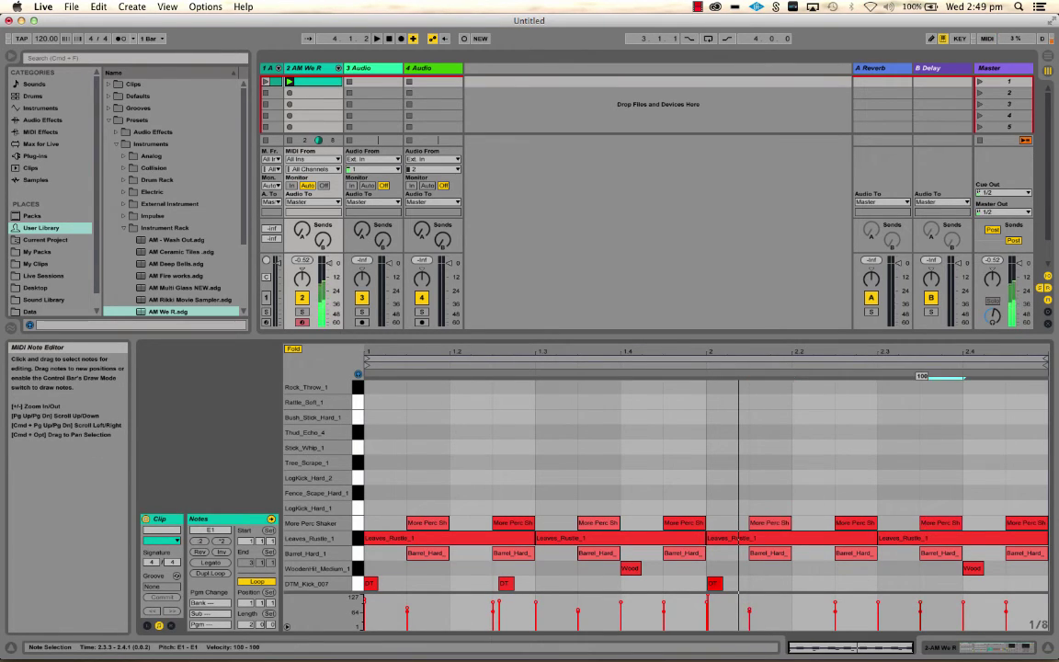
pyautogui.moveTo(928, 521); pyautogui.dragTo(928, 521)
pyautogui.press('space')
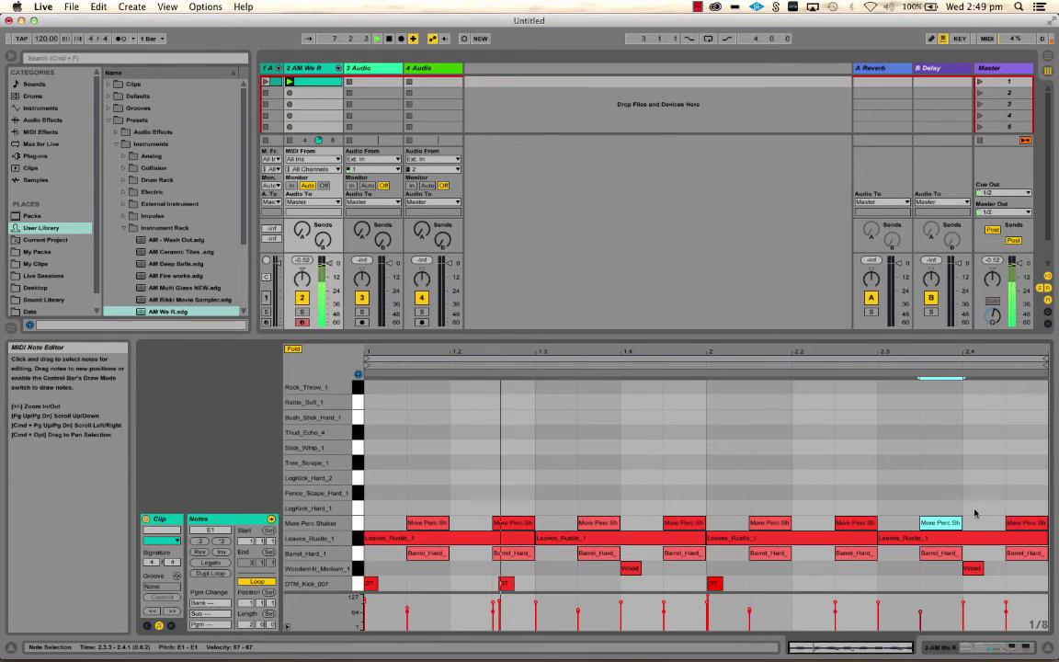
# Change the note editor's fixed grid to 1/16 and play the loop.
pyautogui.click(924, 507)
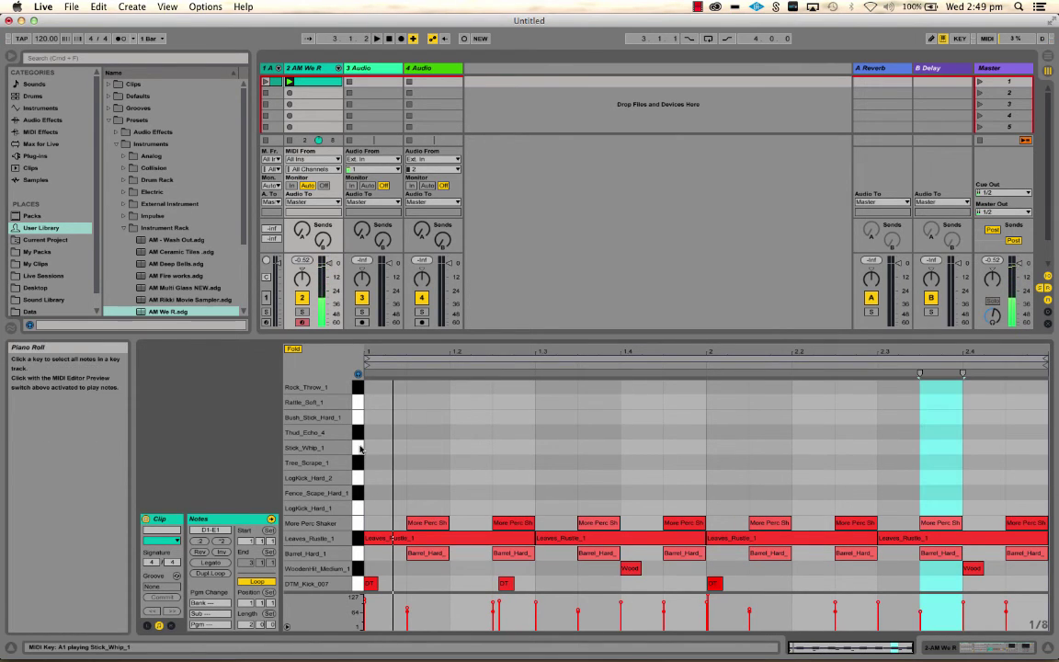
pyautogui.click(498, 431)
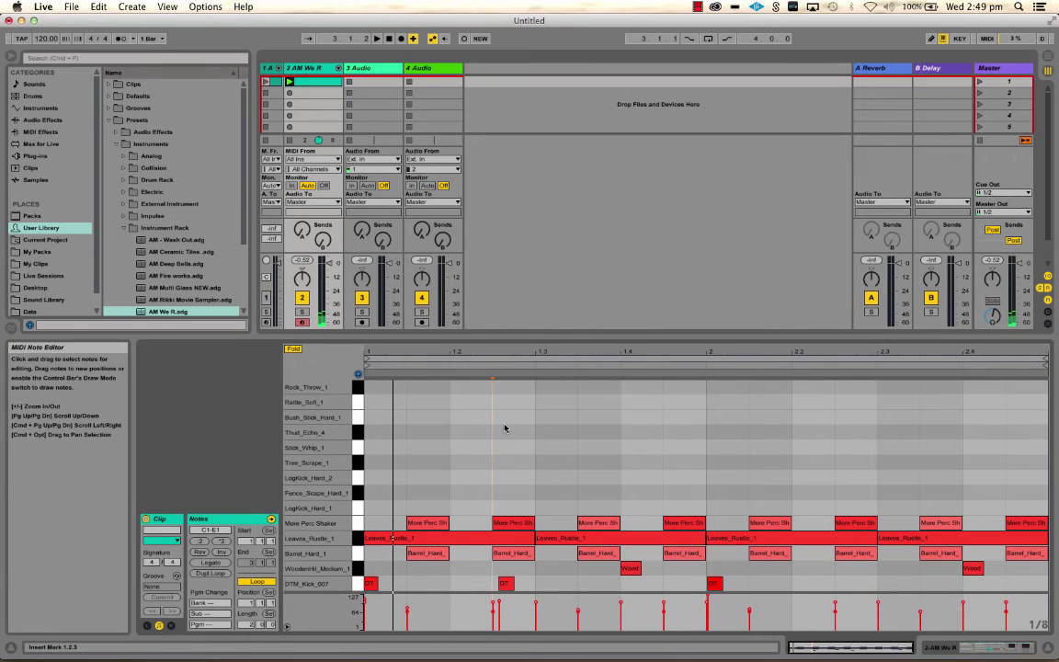
pyautogui.rightClick(504, 427)
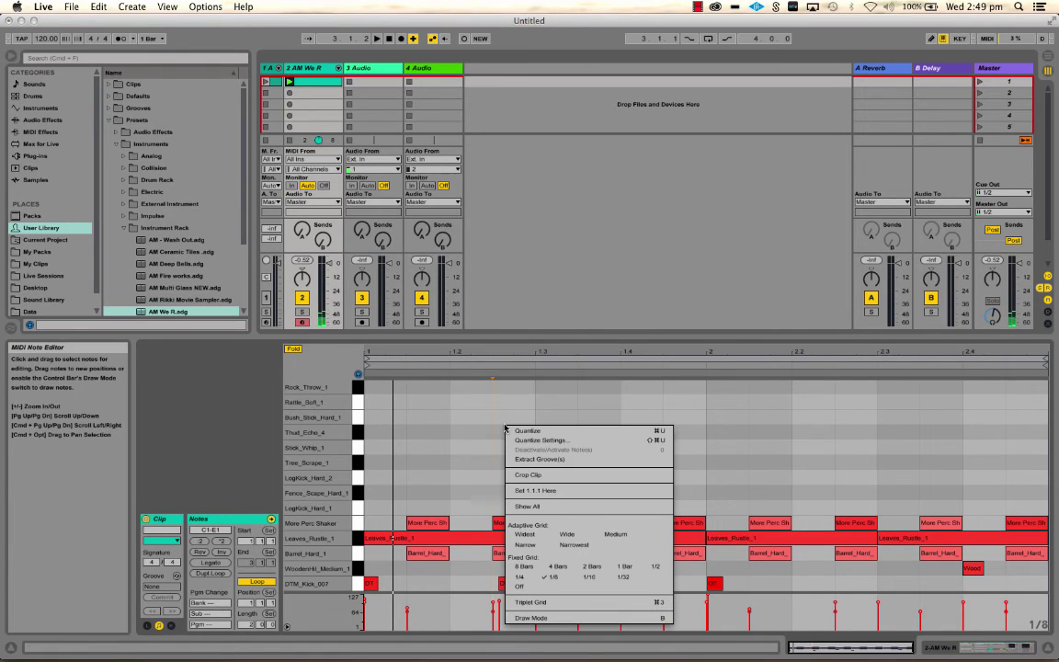
pyautogui.click(589, 576)
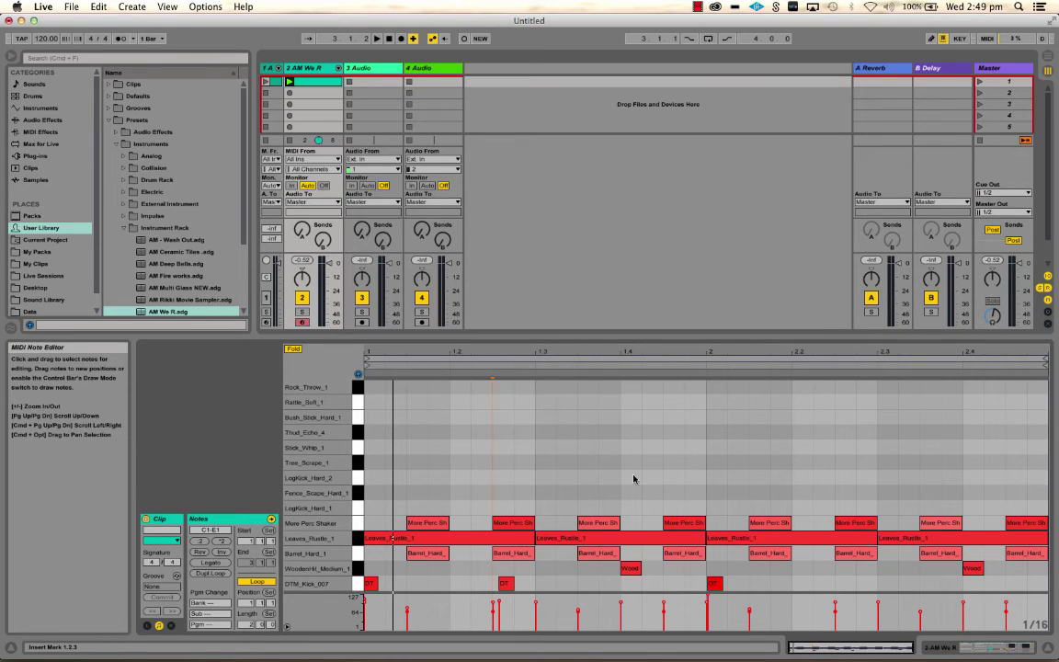
pyautogui.press('space')
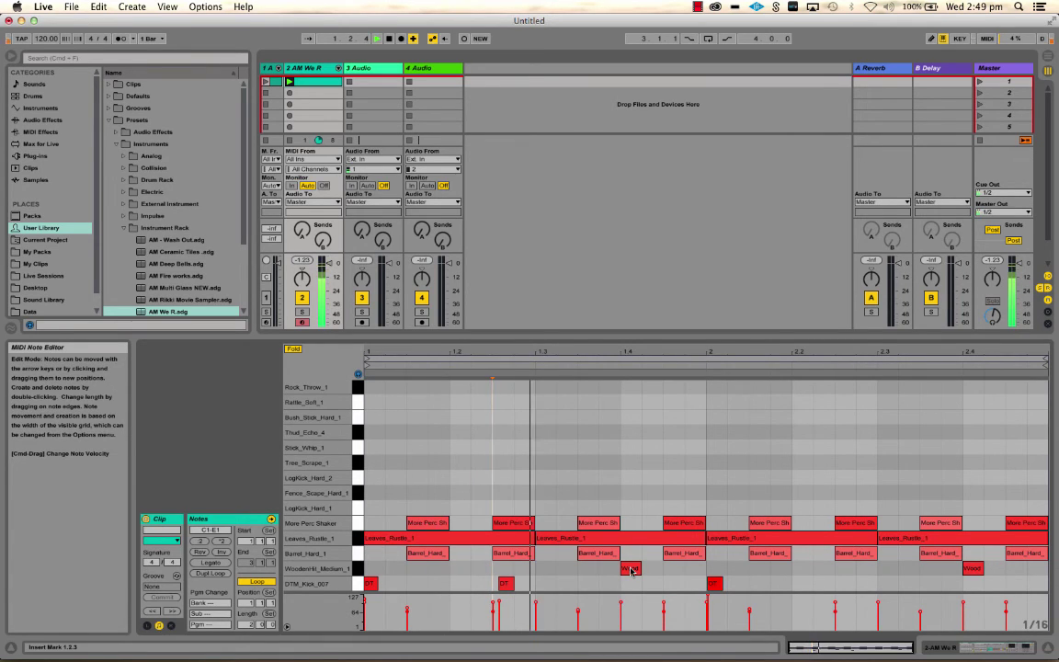
# Add a sixteenth-long Stick_Whip_1 note at 1.3.4, just before the wooden hit, and play the loop.
pyautogui.click(630, 568)
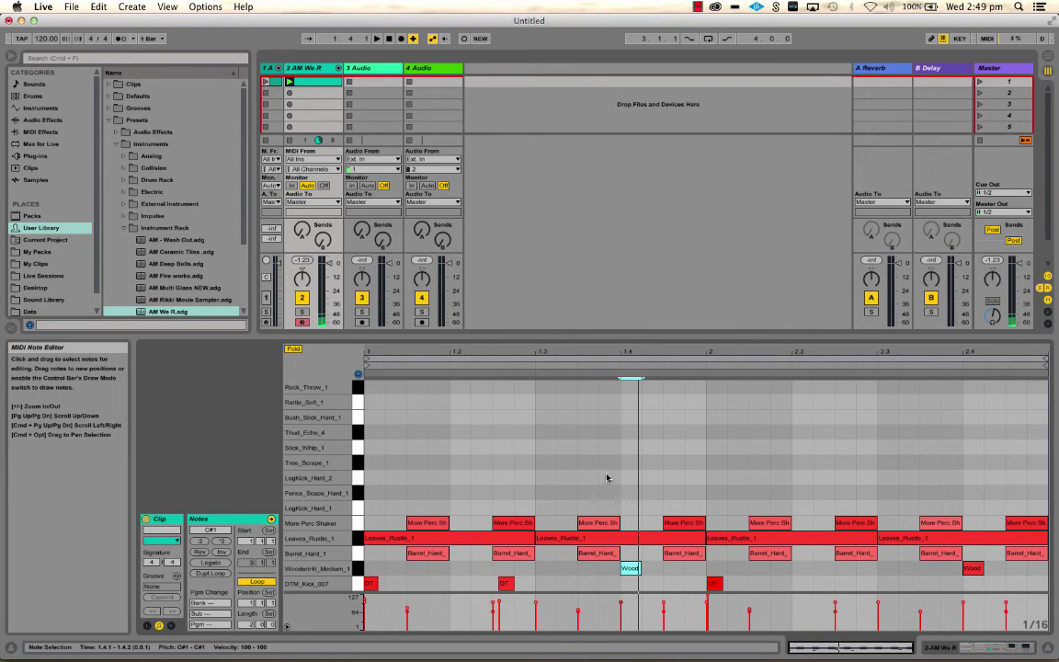
pyautogui.click(559, 447)
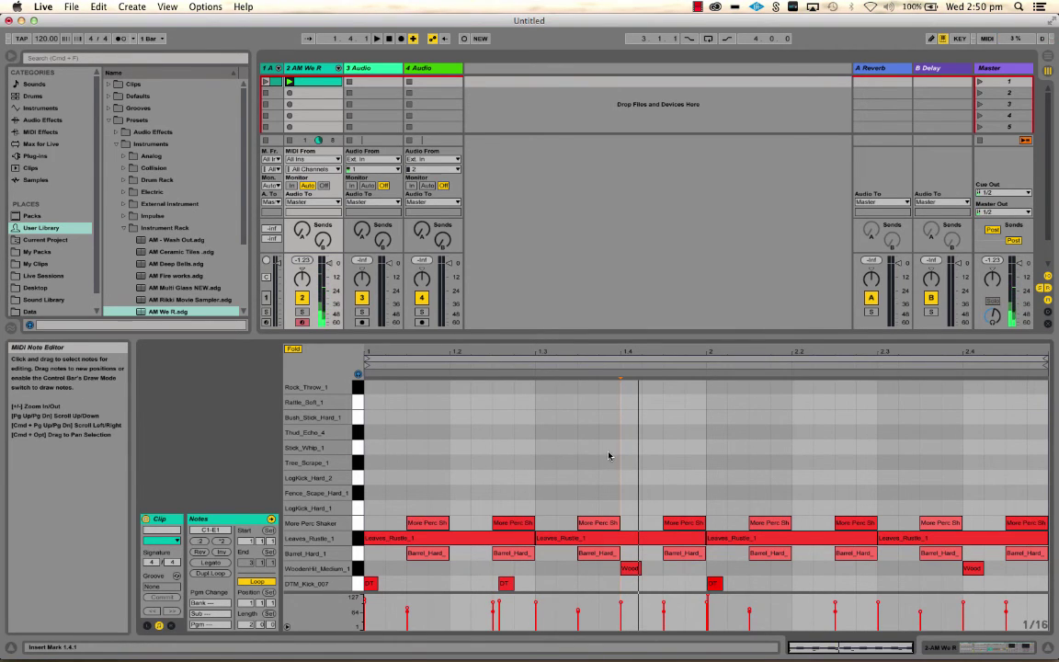
pyautogui.doubleClick(606, 448)
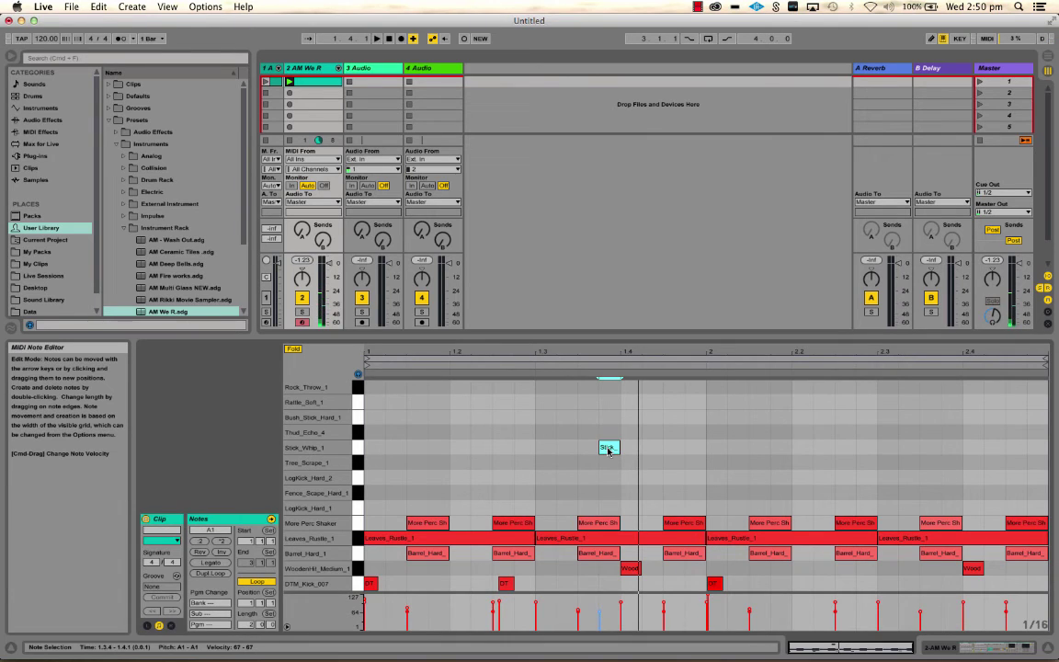
pyautogui.press('space')
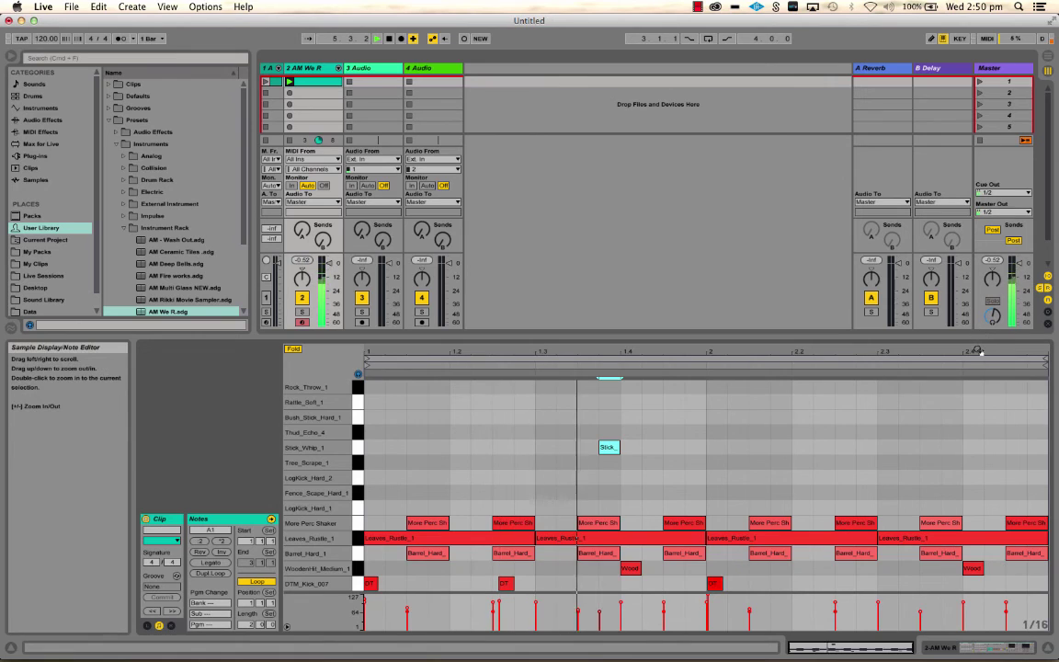
# Add a WoodenHit_Medium_1 note at 2.4.2 with velocity 47 and a Stick_Whip_1 note at 2.3.4.
pyautogui.moveTo(609, 377); pyautogui.dragTo(609, 413)
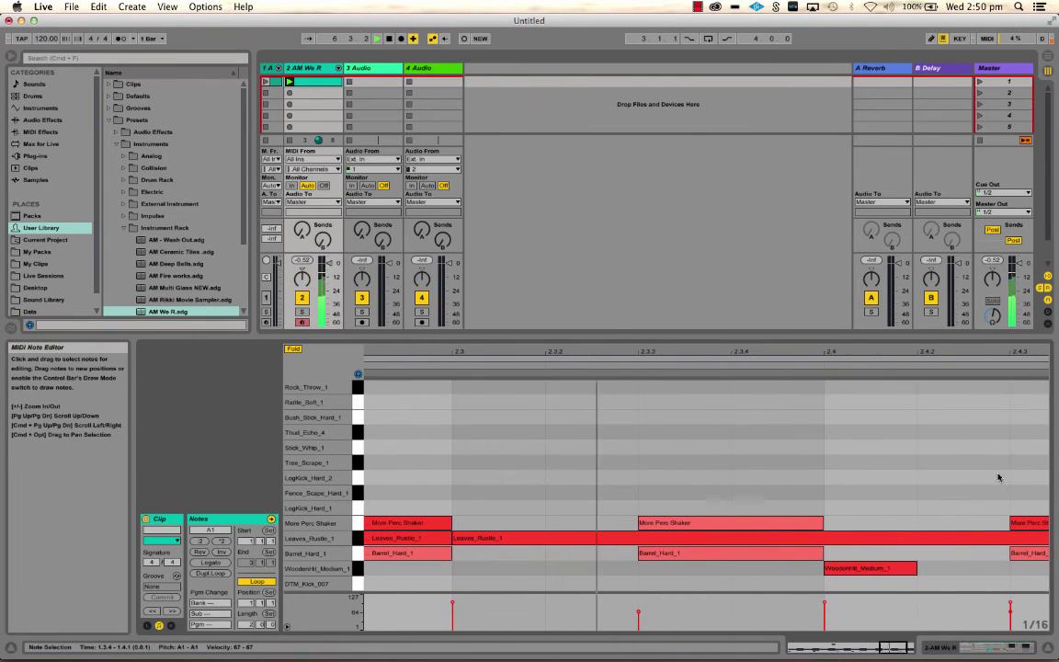
pyautogui.doubleClick(930, 568)
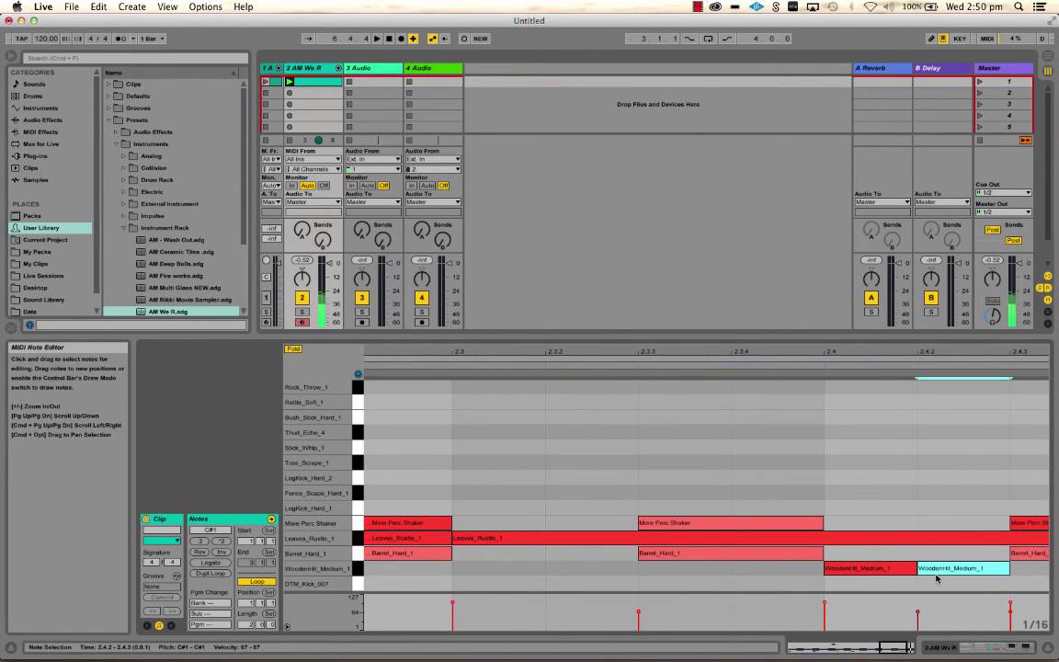
pyautogui.moveTo(918, 608); pyautogui.dragTo(918, 613)
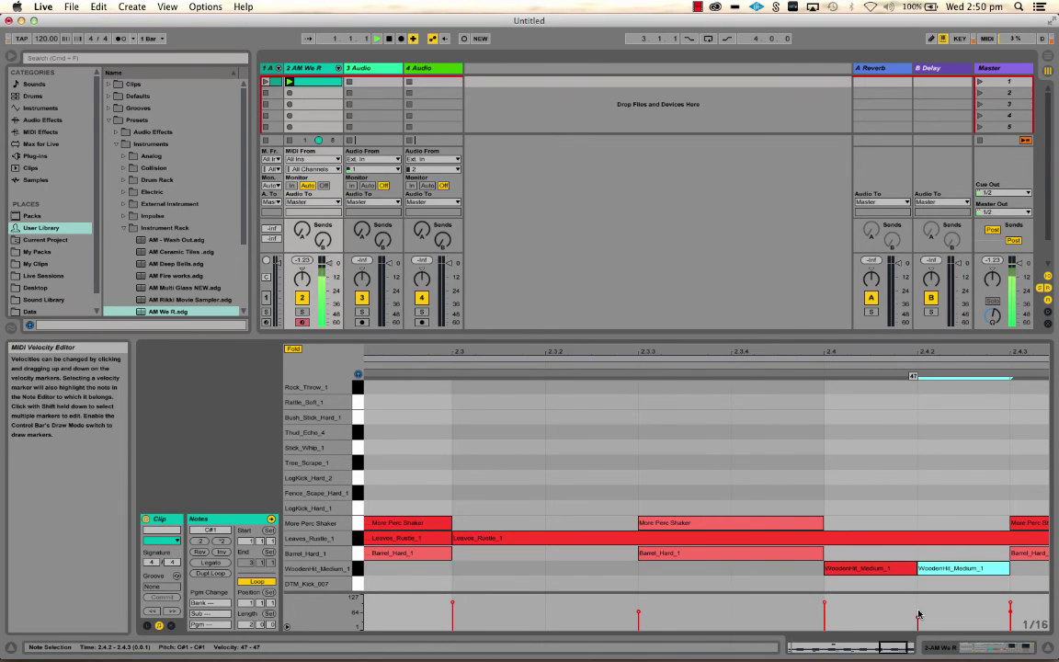
pyautogui.moveTo(923, 350); pyautogui.dragTo(968, 348)
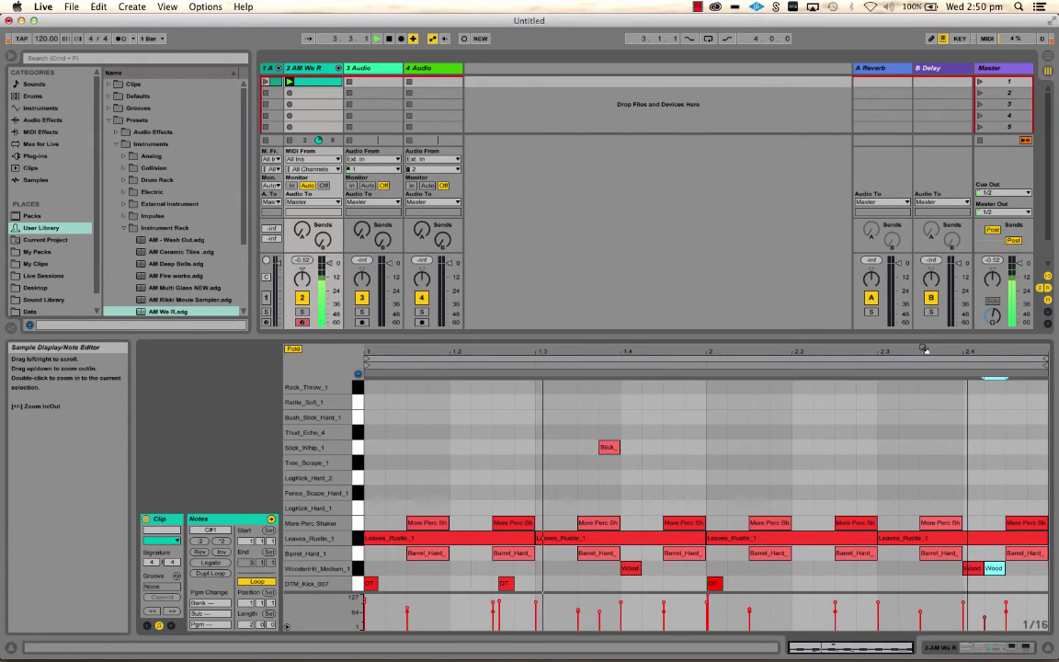
pyautogui.doubleClick(949, 452)
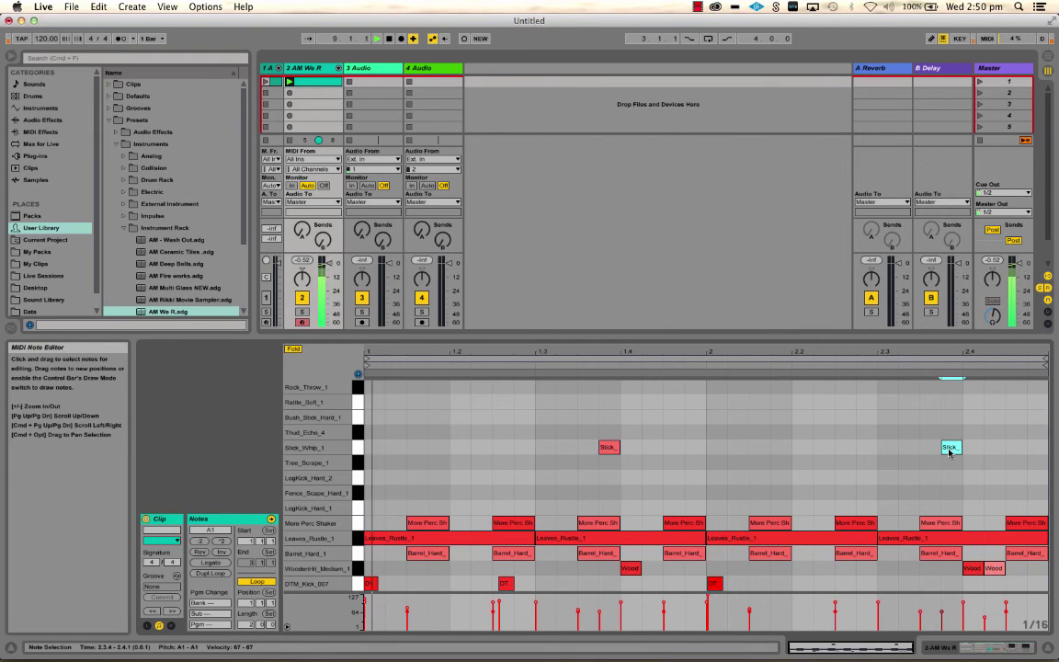
# Duplicate the loop to four bars, add a sixteenth-long Rattle_Soft_1 note at 1.1.1 and play it.
pyautogui.click(357, 402)
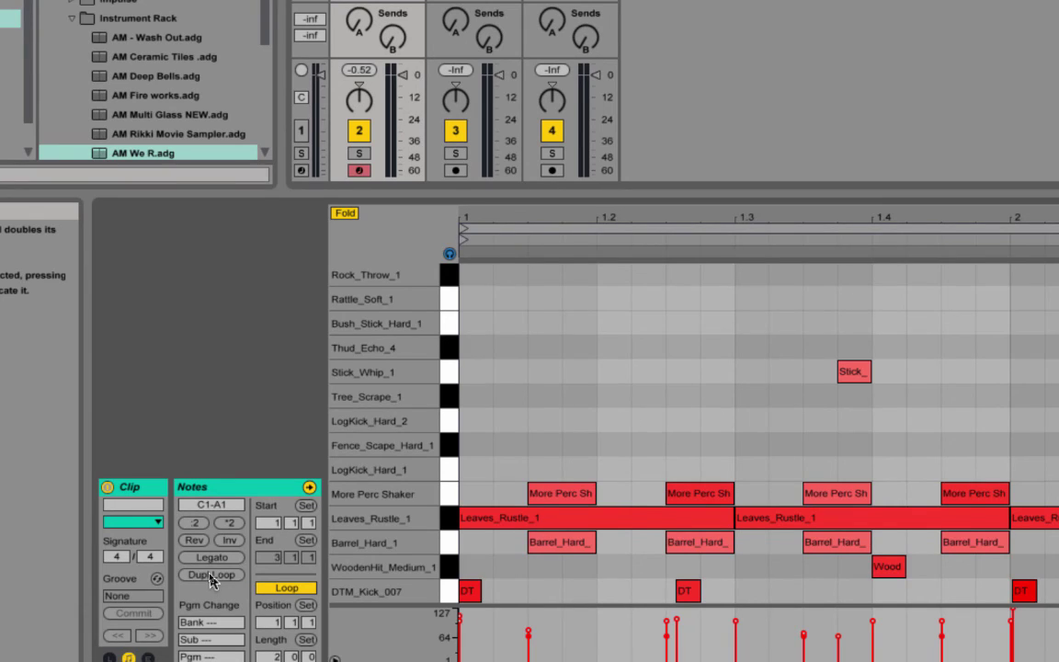
pyautogui.click(210, 577)
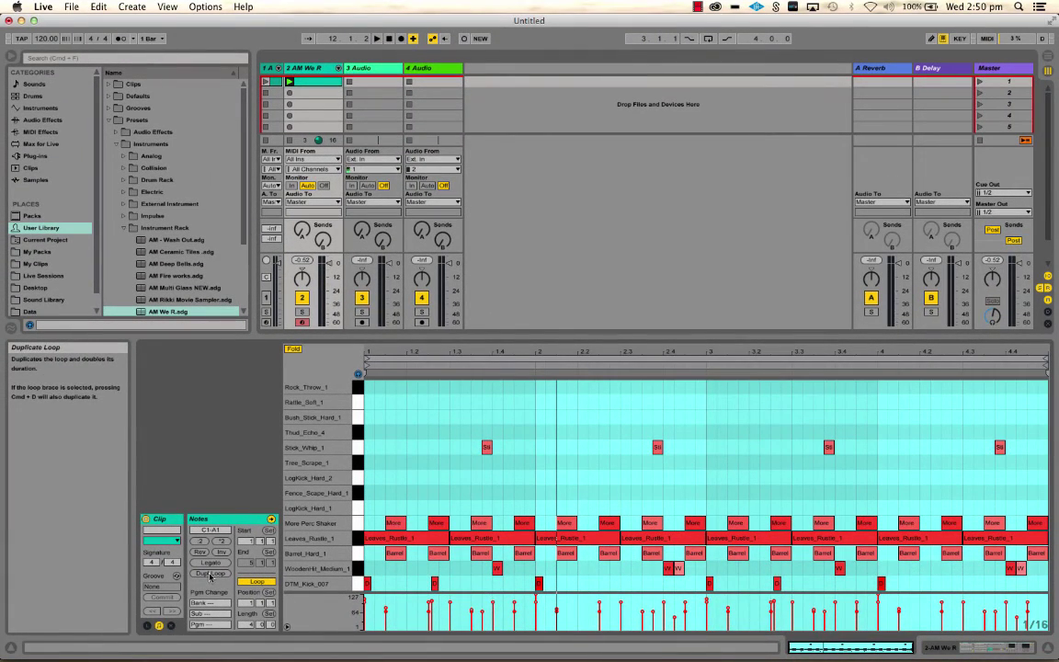
pyautogui.click(355, 405)
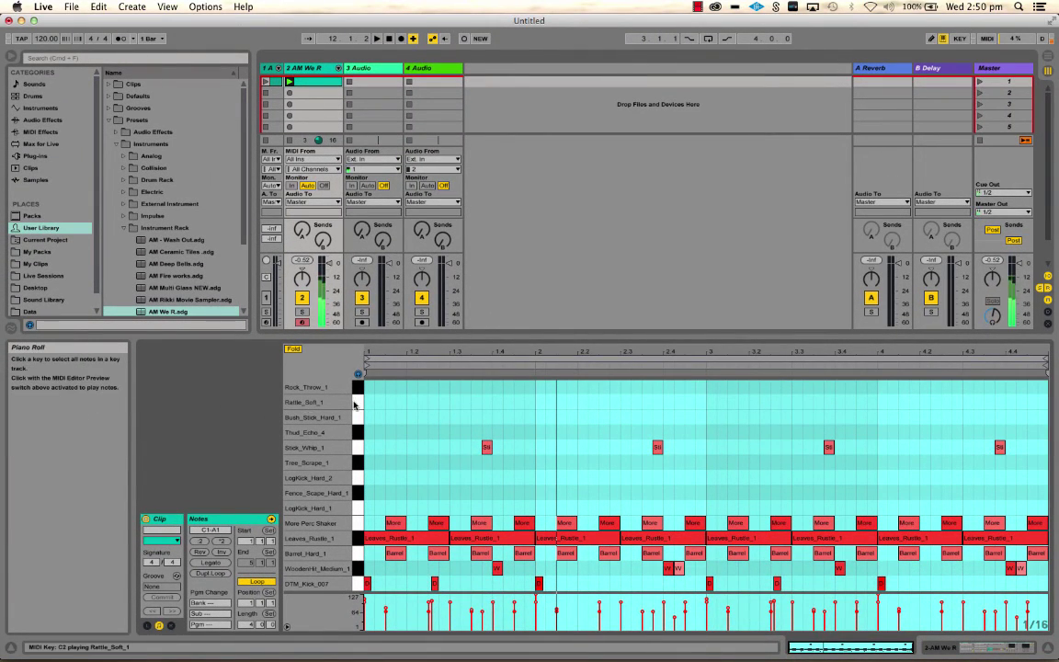
pyautogui.click(369, 405)
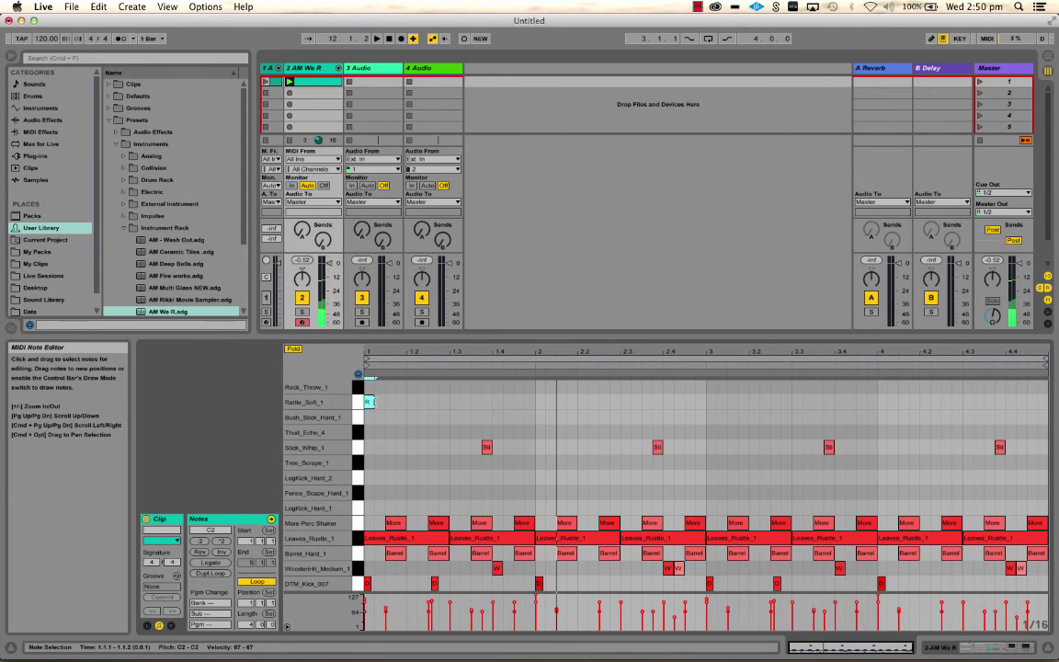
pyautogui.moveTo(374, 401)
pyautogui.mouseDown()
pyautogui.moveTo(524, 402)
pyautogui.moveTo(375, 403)
pyautogui.mouseUp()
pyautogui.press('space')
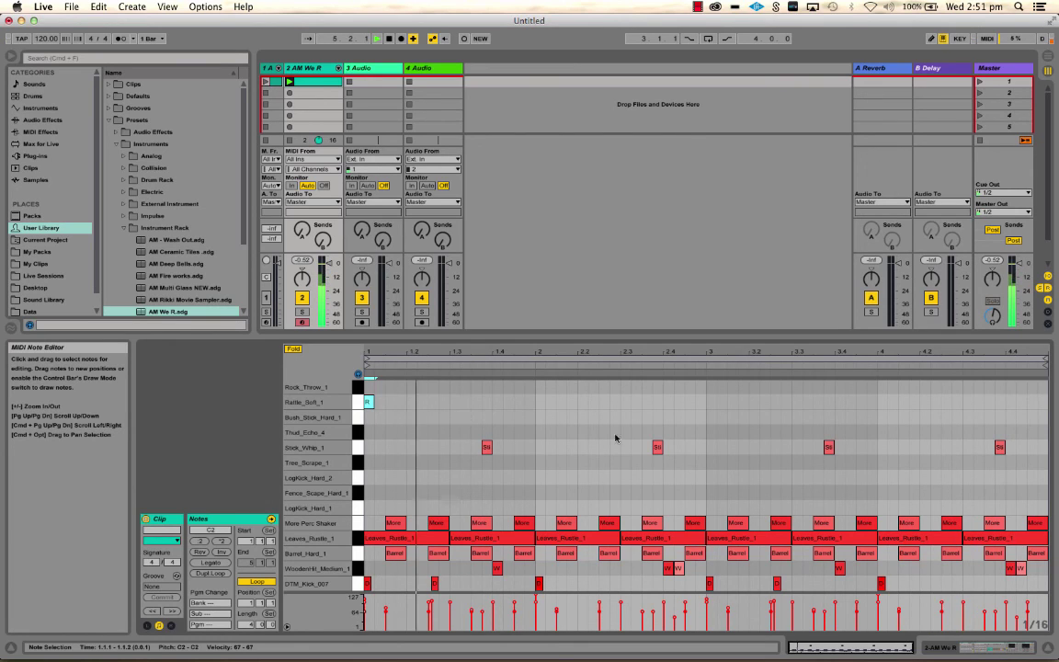
# Delete the WoodenHit_Medium_1 note at 4.4.2 and the Stick_Whip_1 note at 4.3.4.
pyautogui.doubleClick(1019, 571)
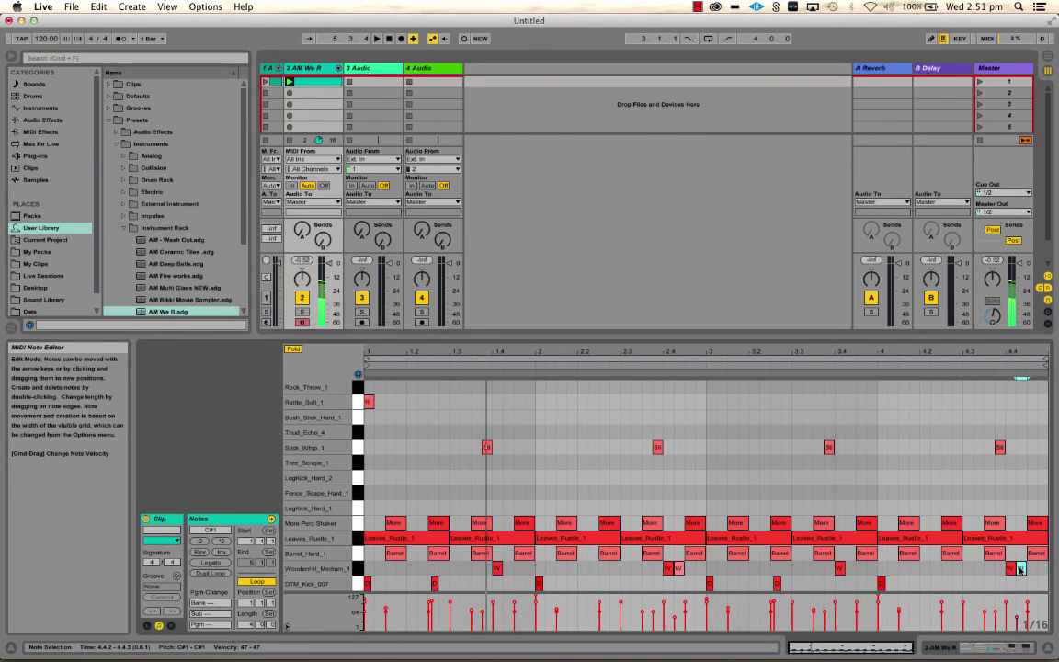
pyautogui.click(1000, 447)
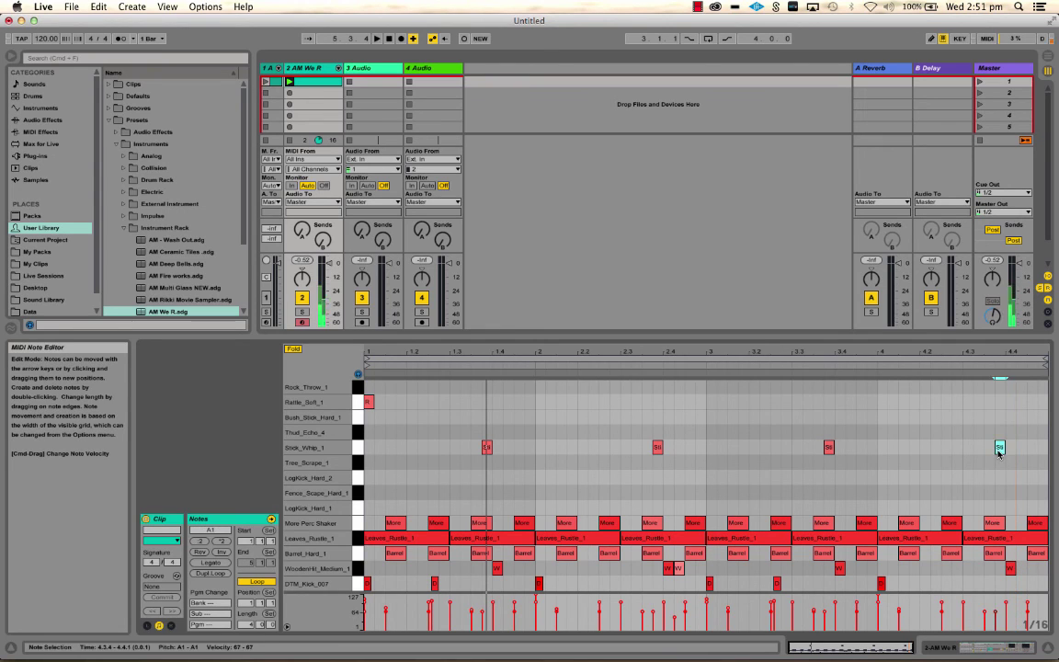
pyautogui.doubleClick(1000, 448)
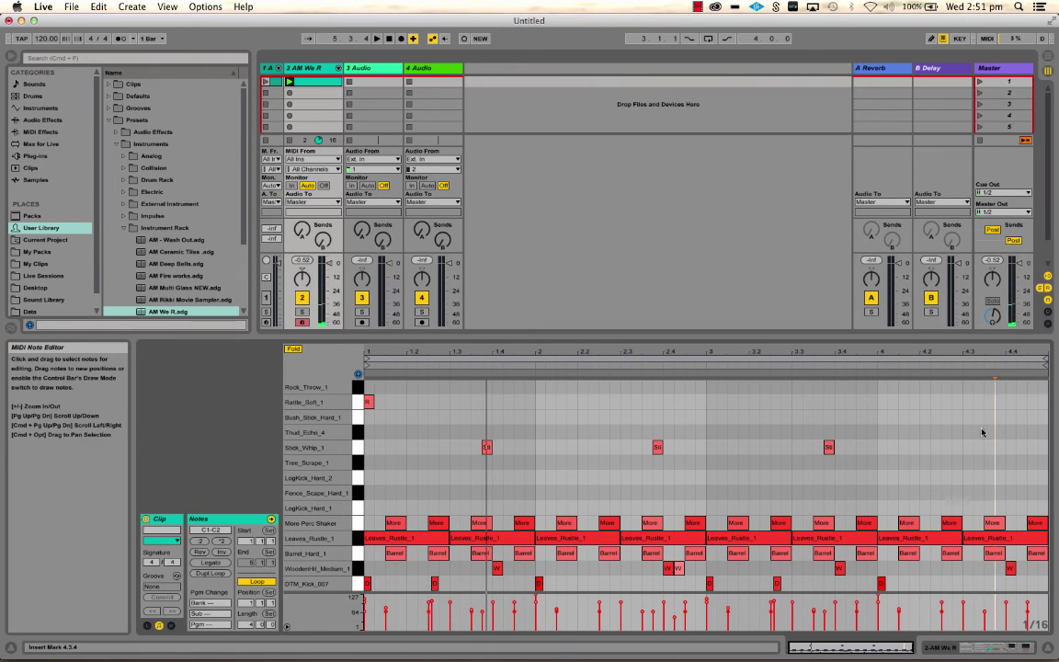
# Add a sixteenth-long Thud_Echo_4 note at 4.4.1 and raise its velocity to 103.
pyautogui.doubleClick(1010, 432)
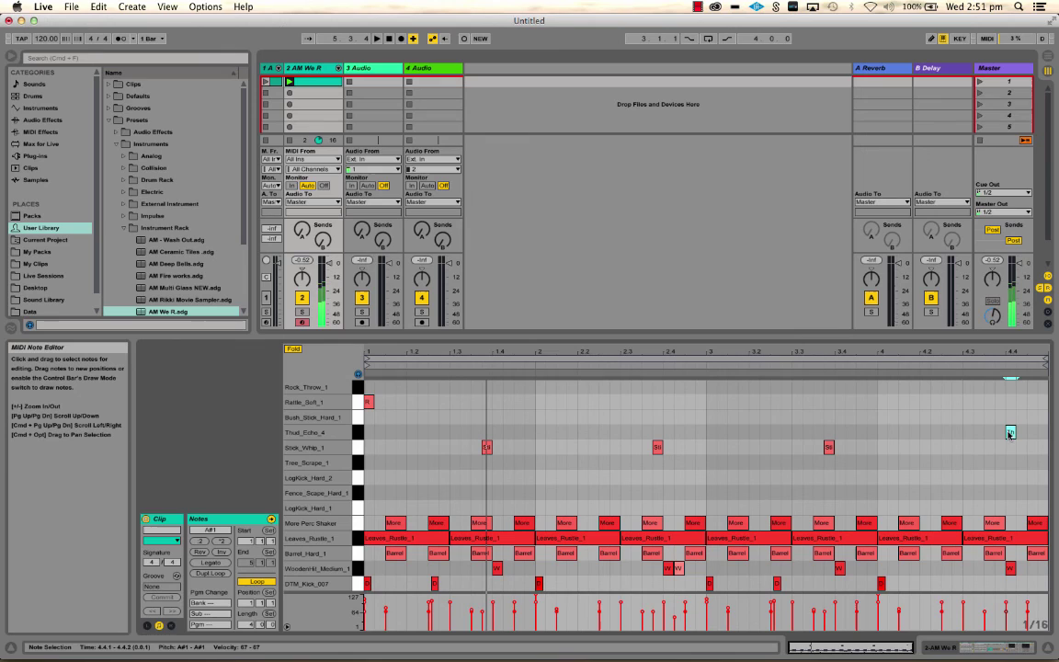
pyautogui.click(1011, 567)
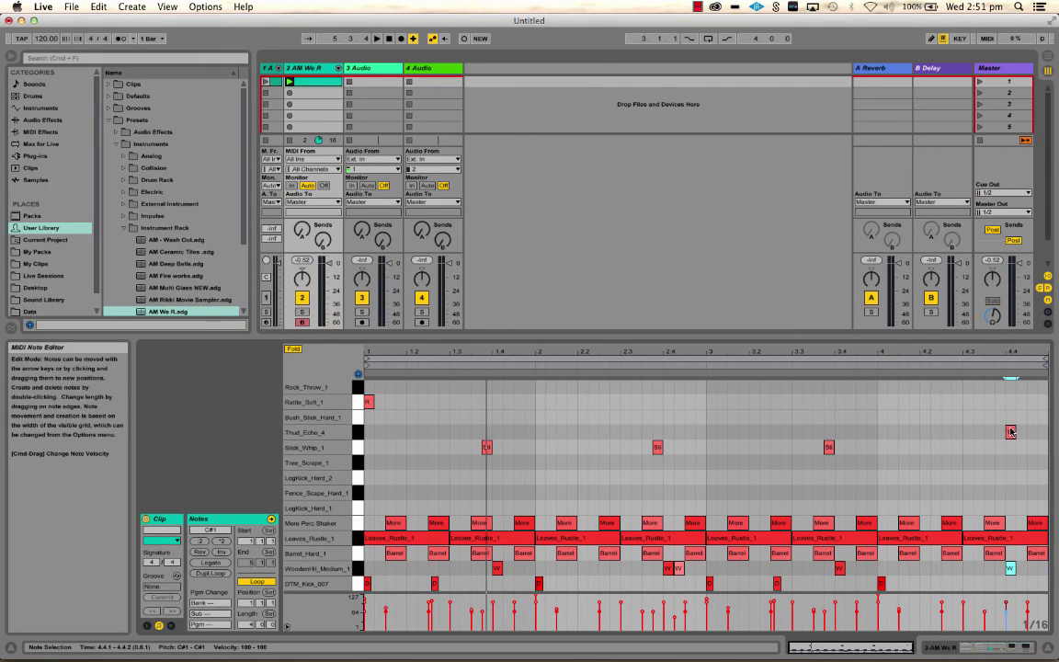
pyautogui.click(1011, 431)
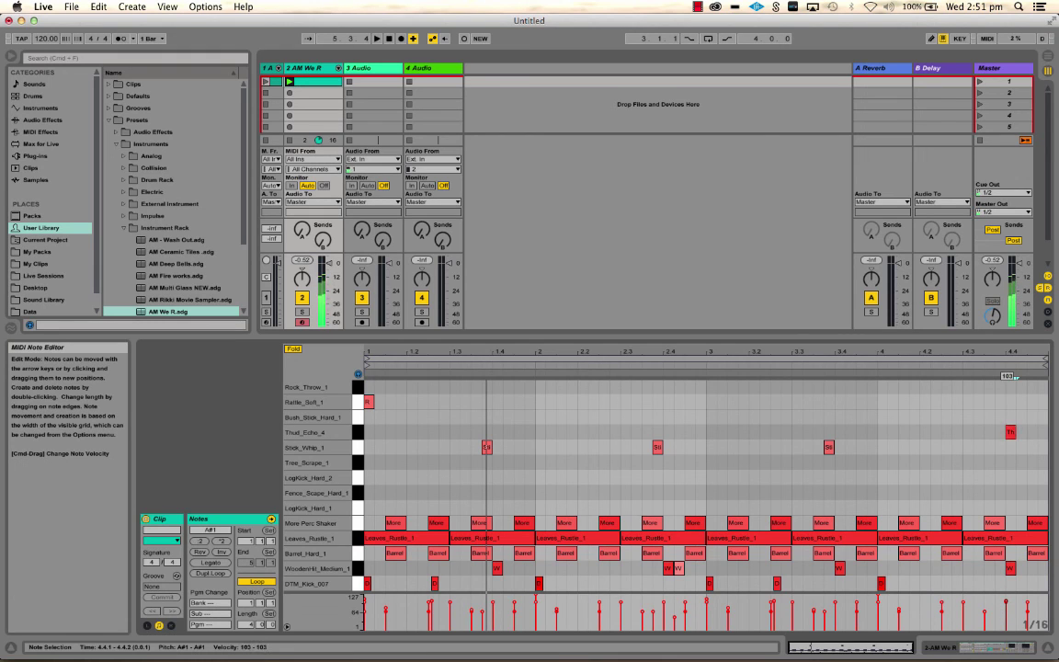